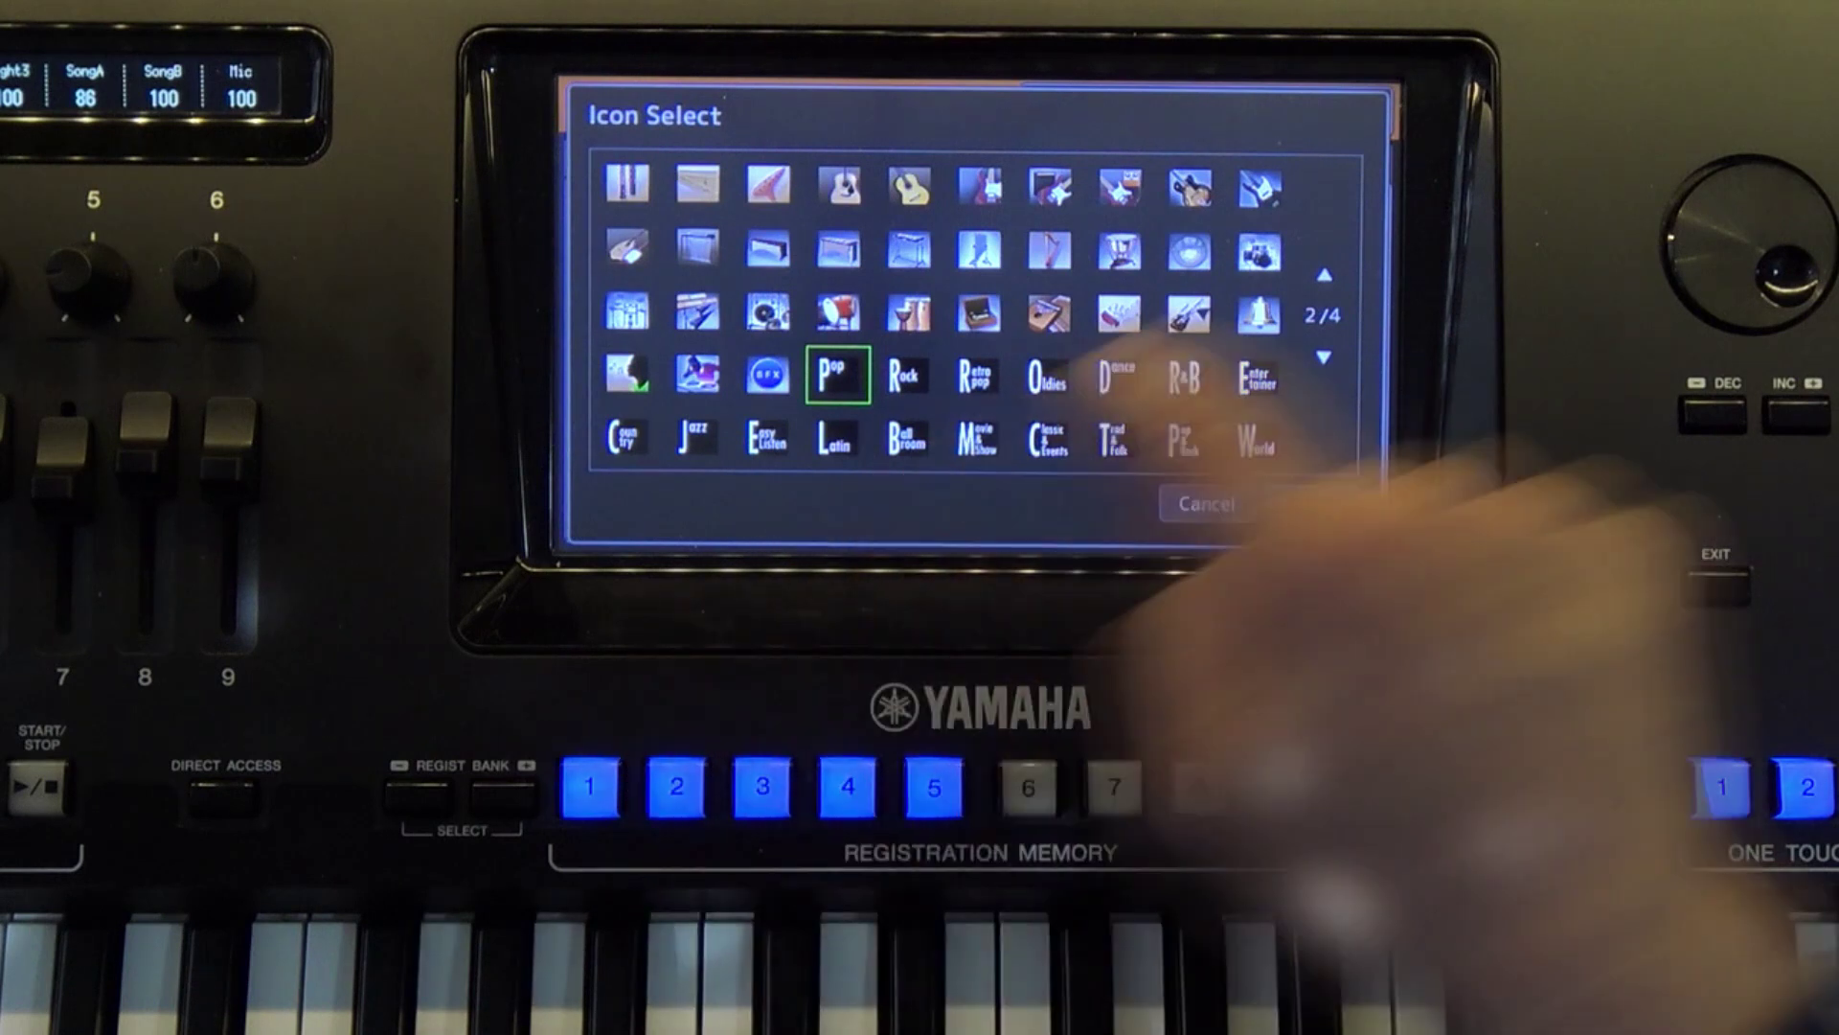
Browse the icon pages, select the round blue icon just before Pop on page 2, and confirm it.
left_click(1325, 276)
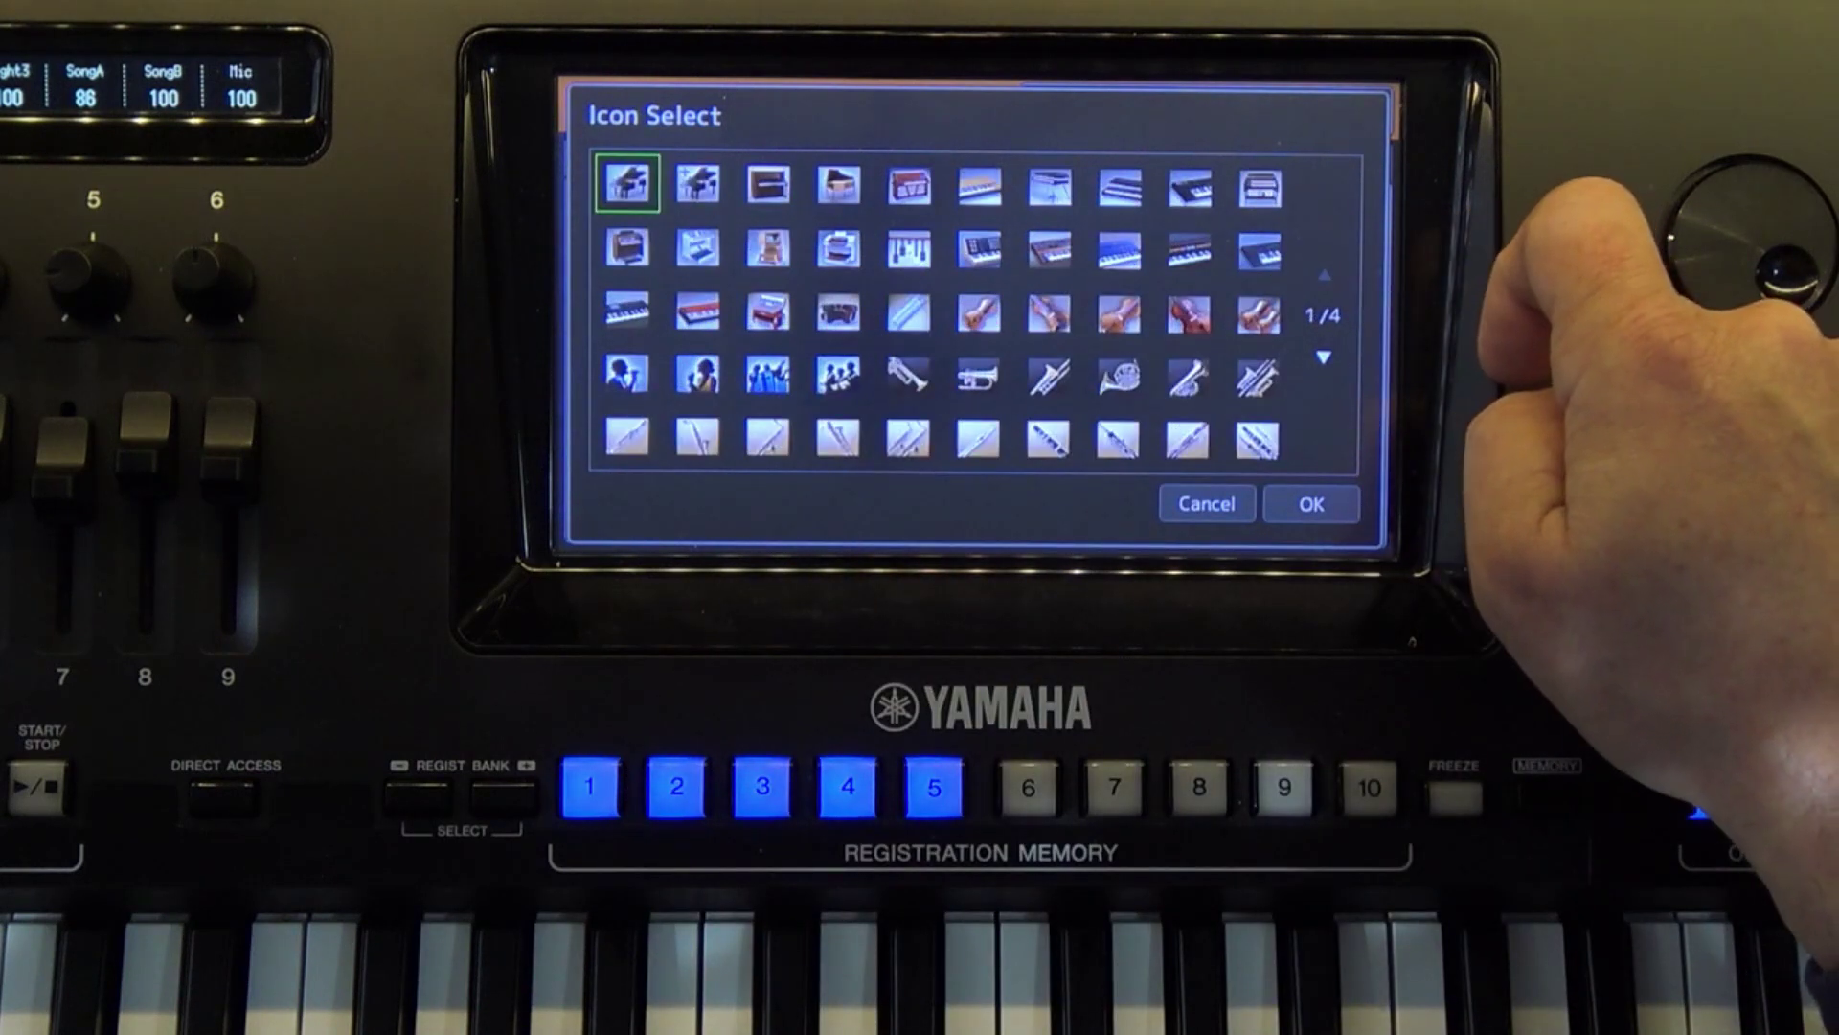
left_click(1324, 356)
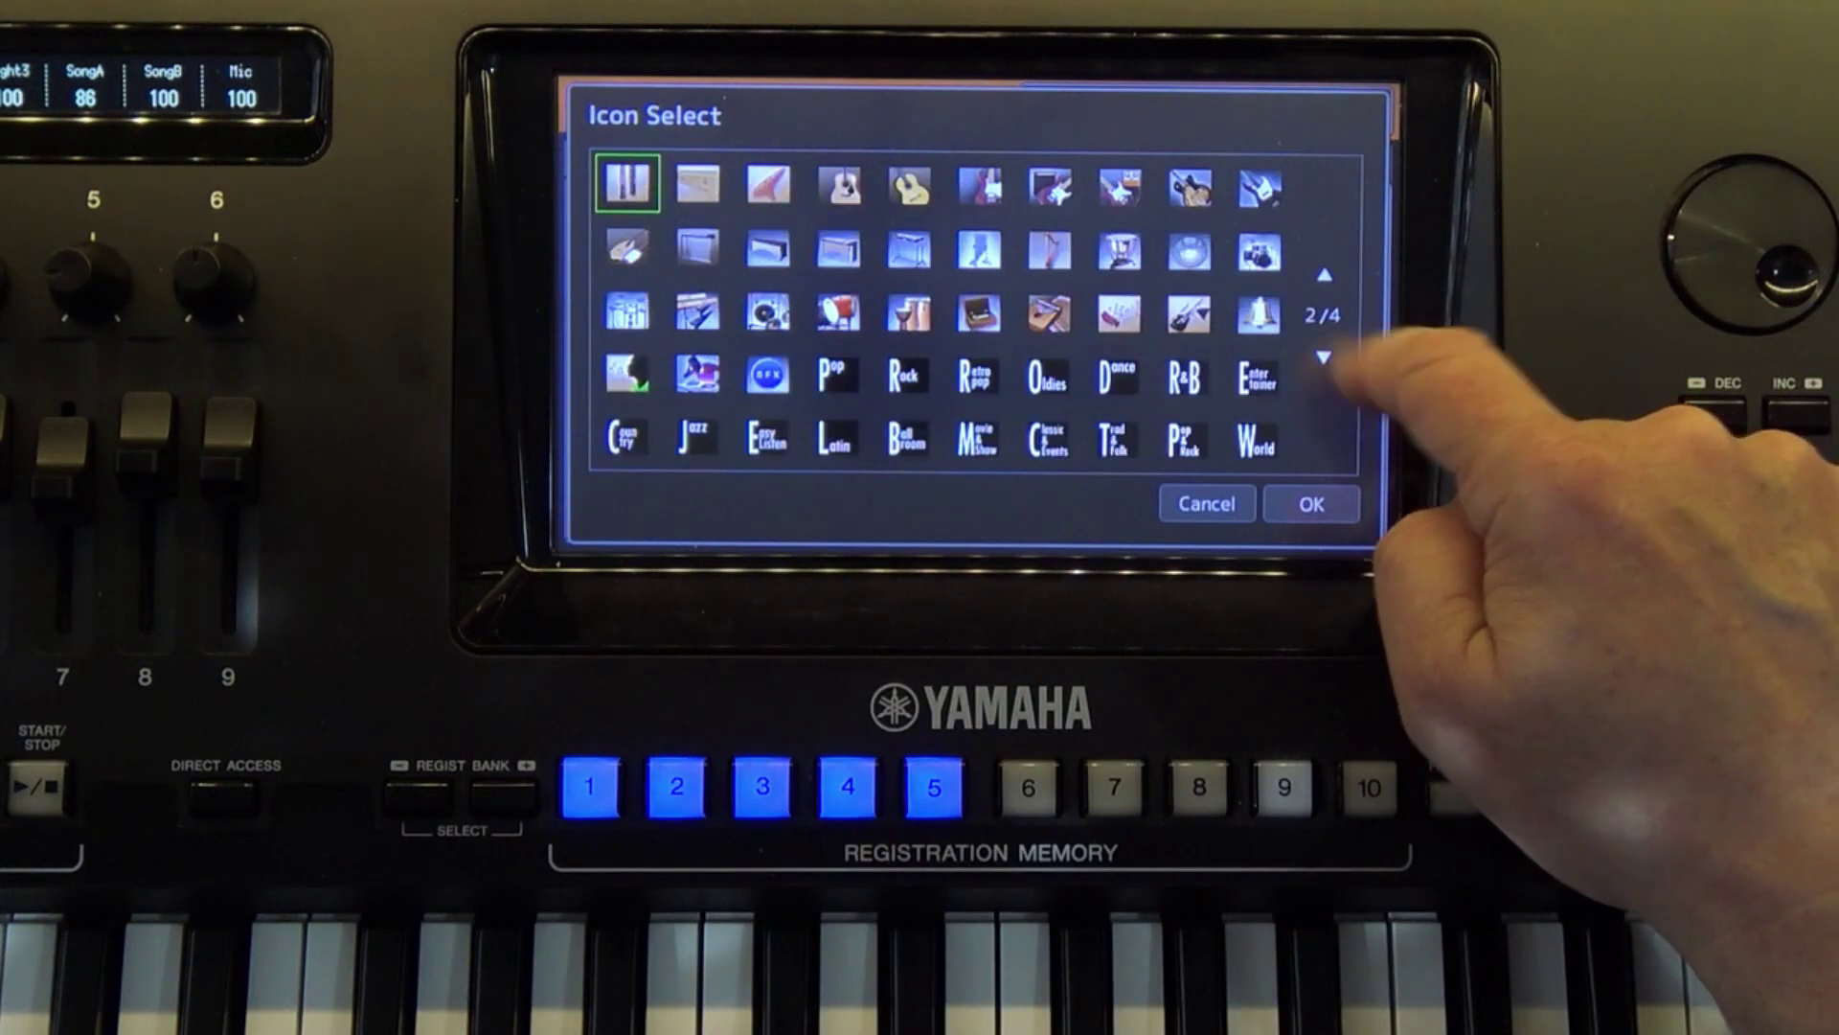
left_click(1324, 356)
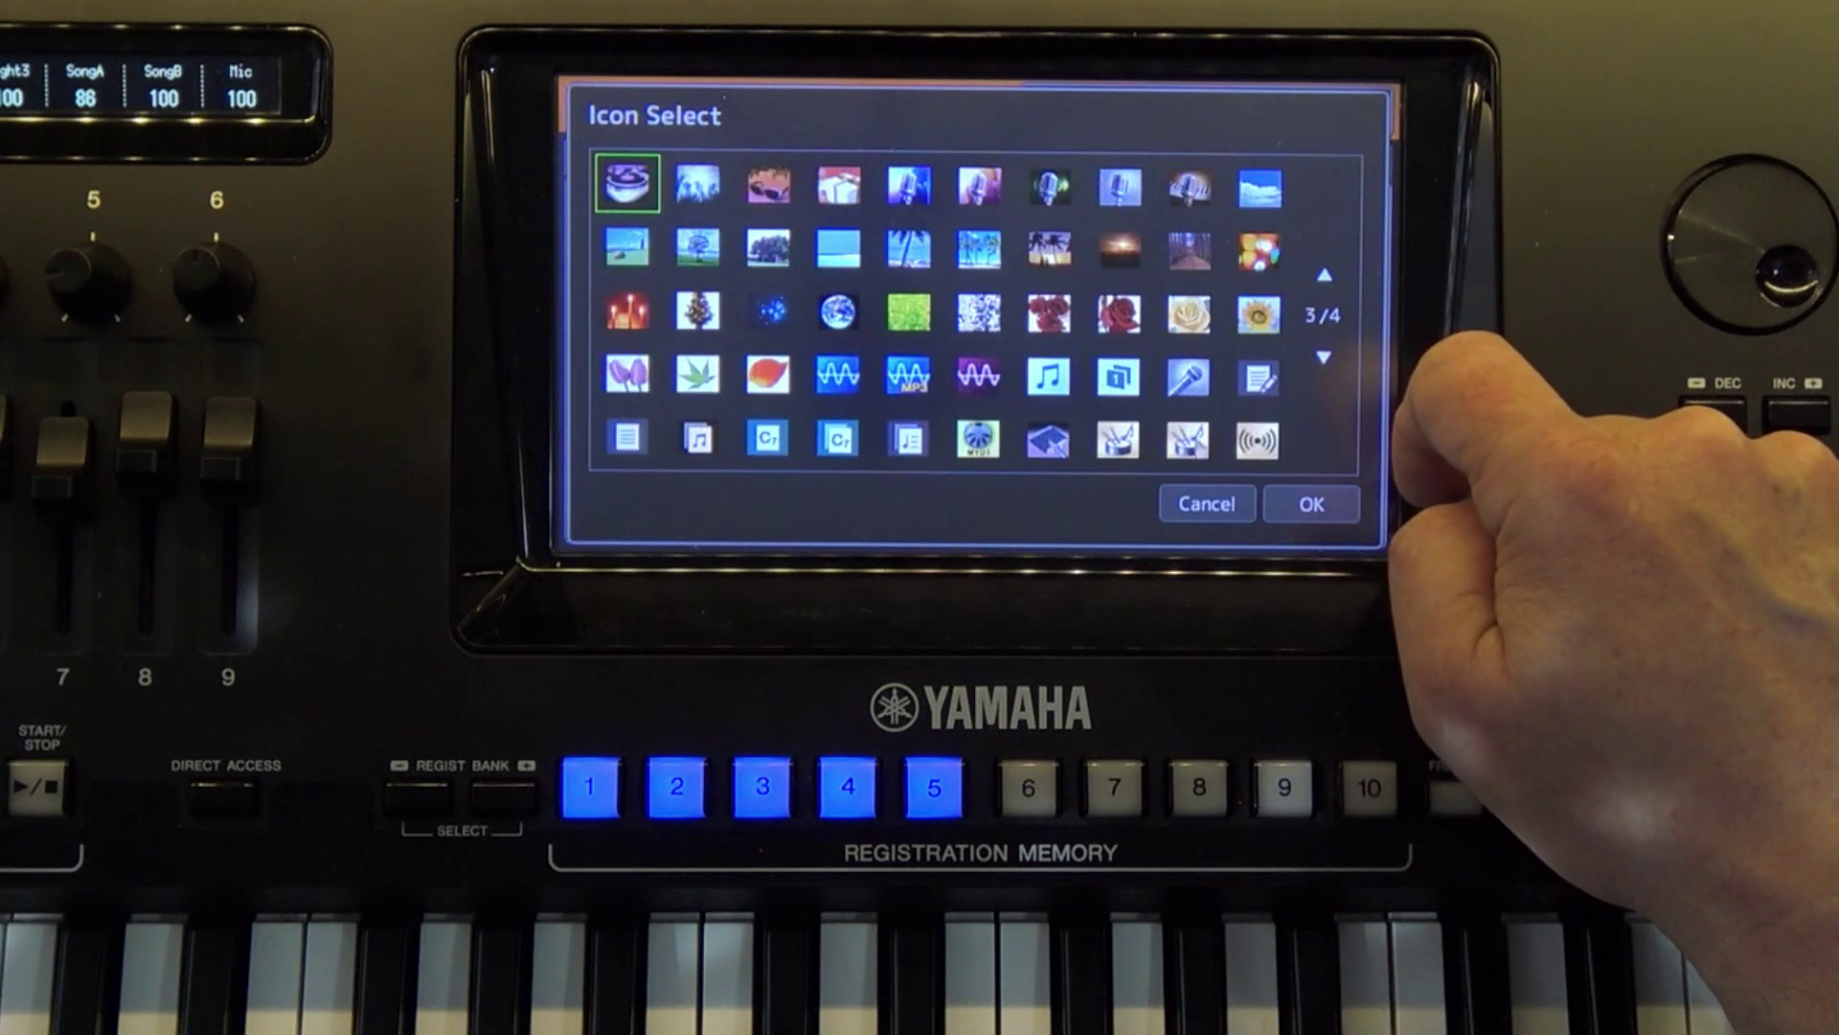
left_click(1324, 357)
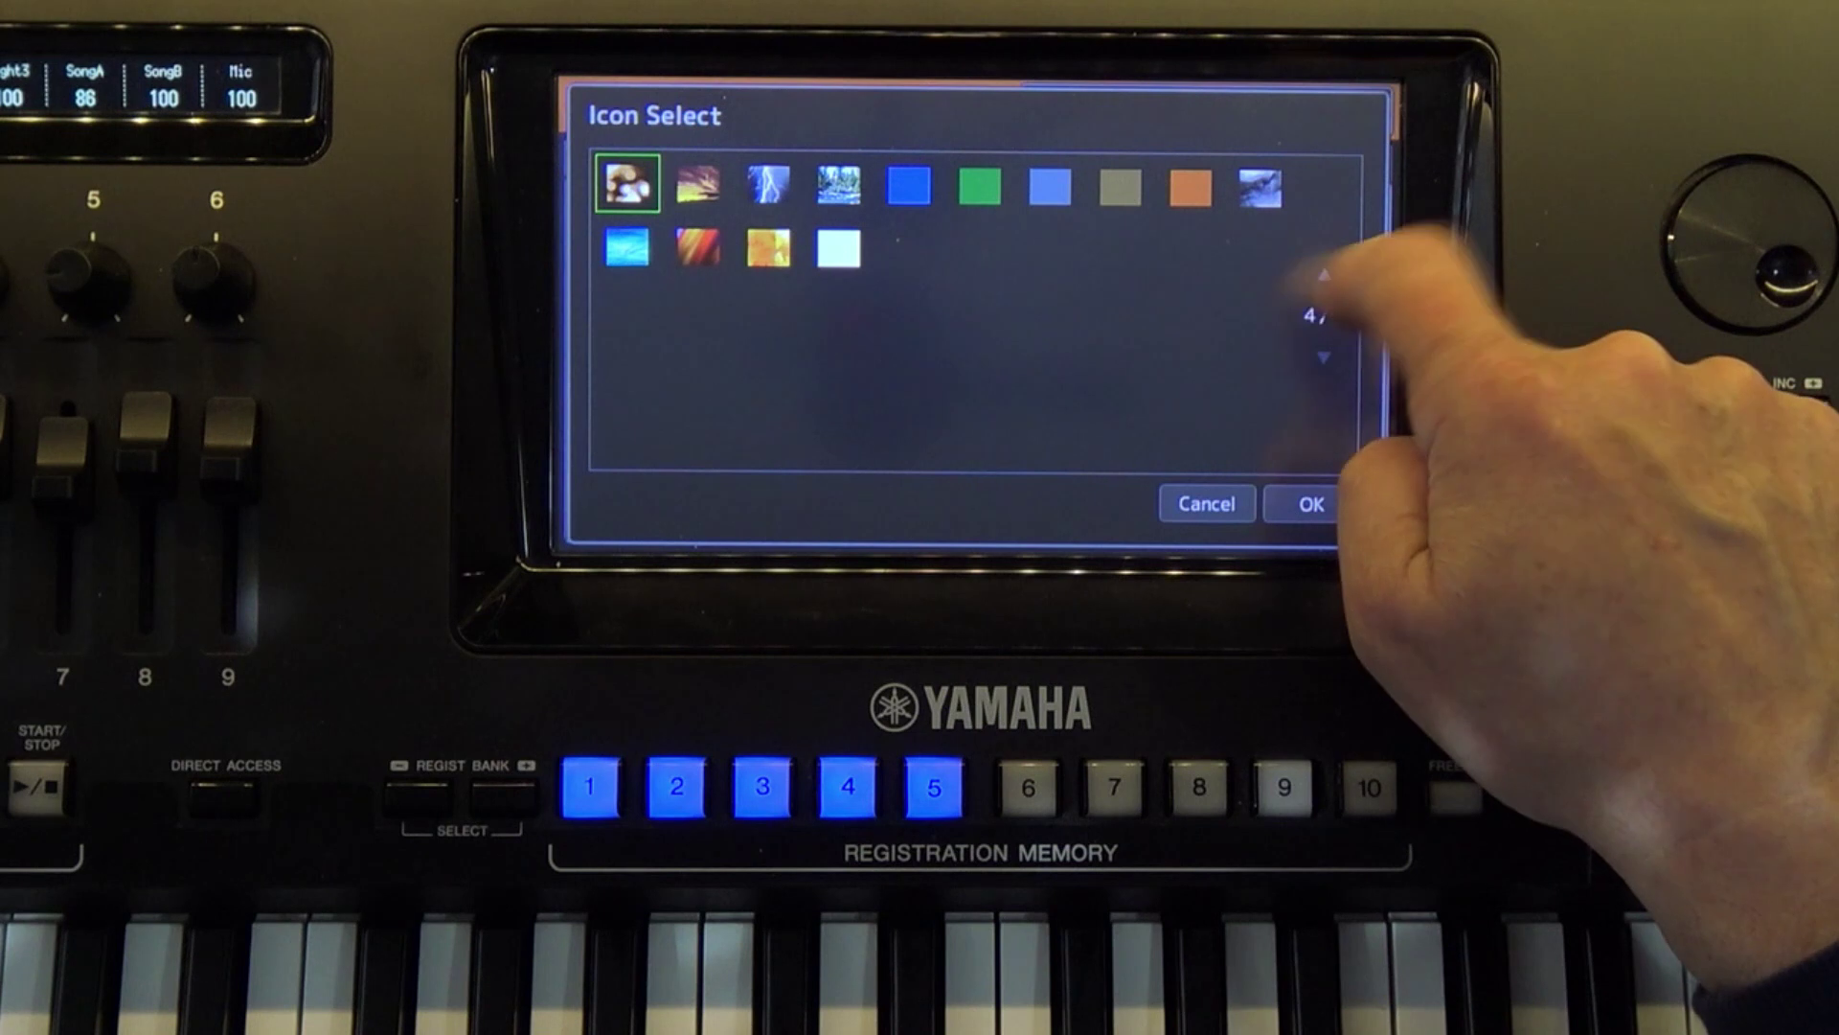
left_click(1324, 275)
left_click(1324, 275)
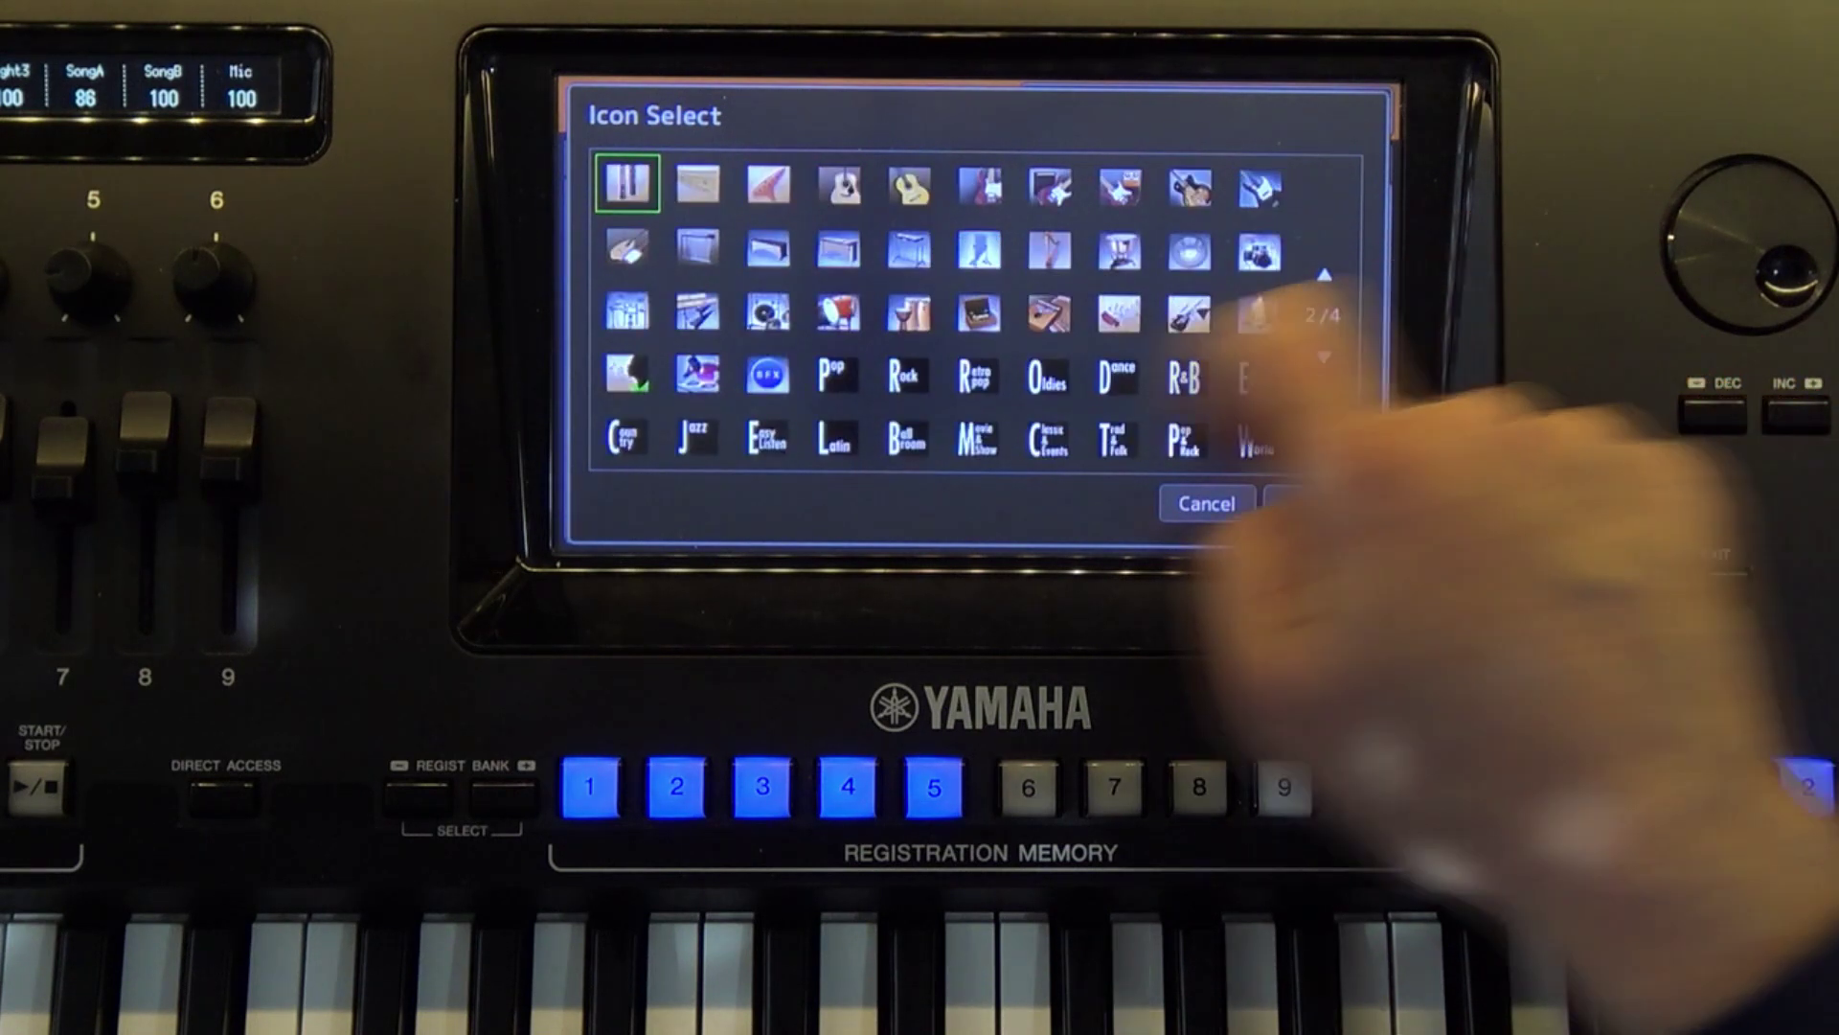
left_click(764, 374)
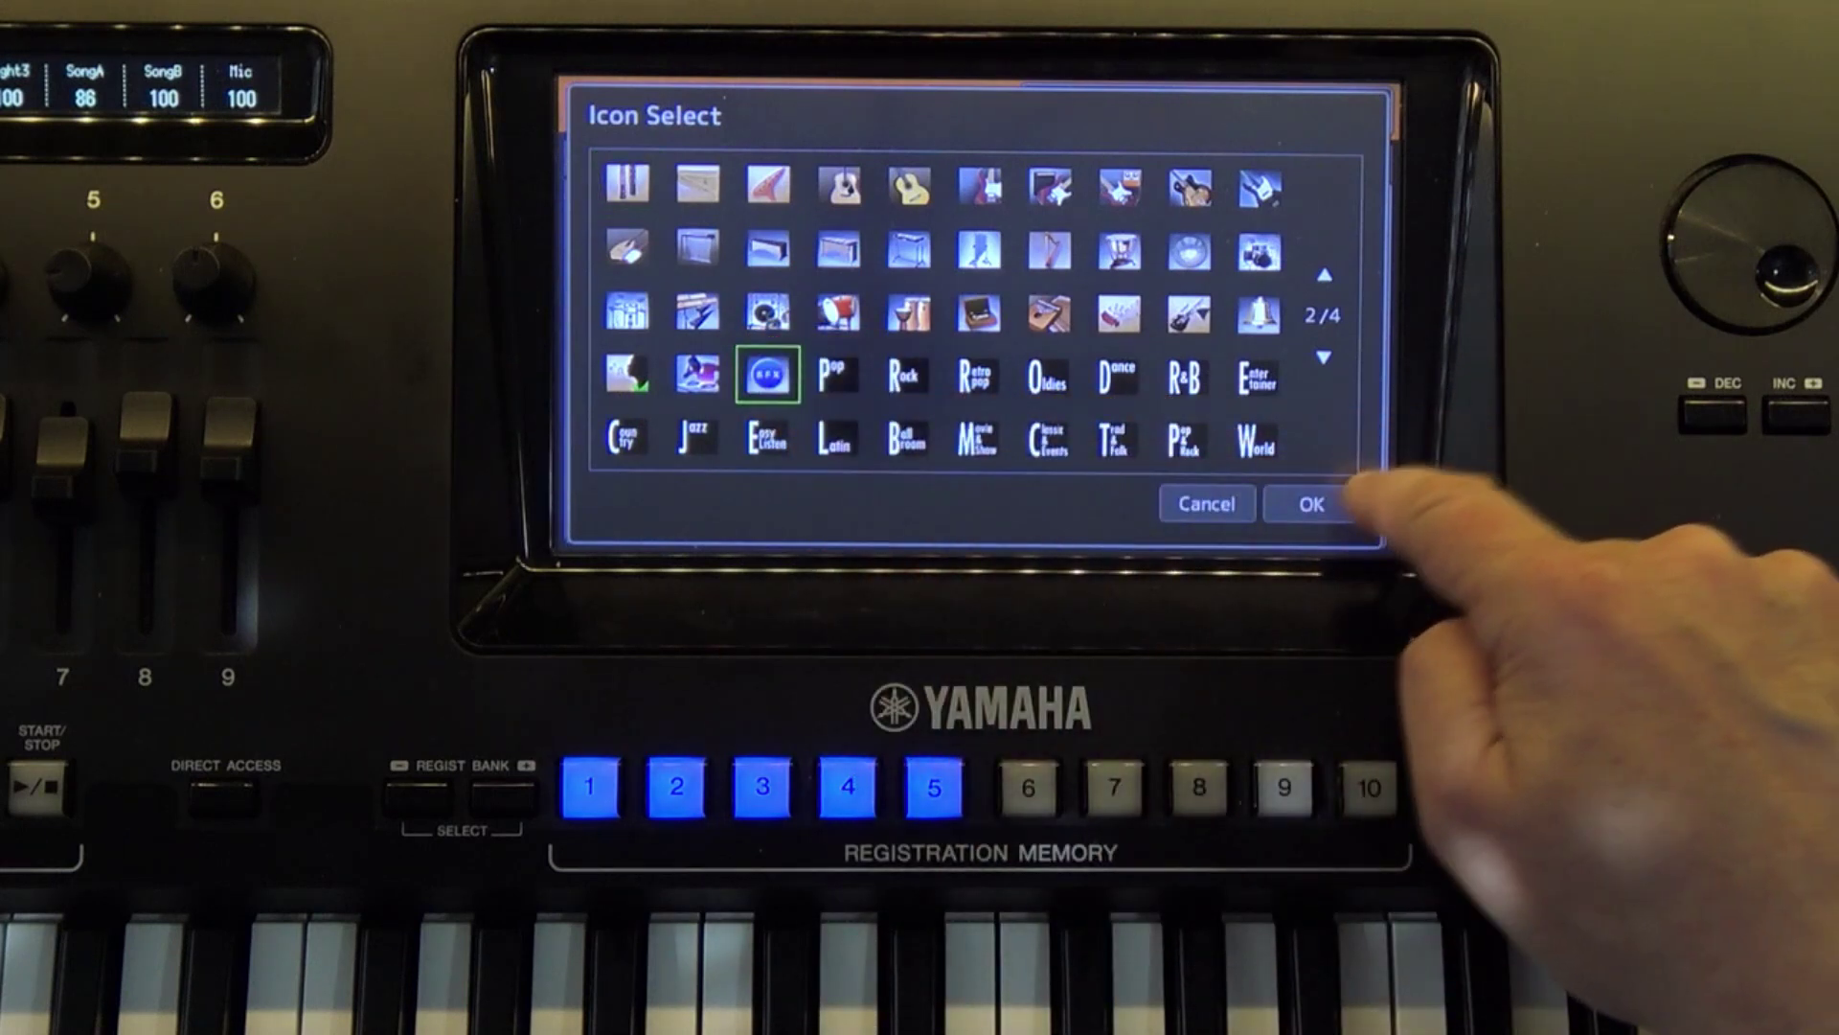
left_click(1311, 504)
left_click(1299, 503)
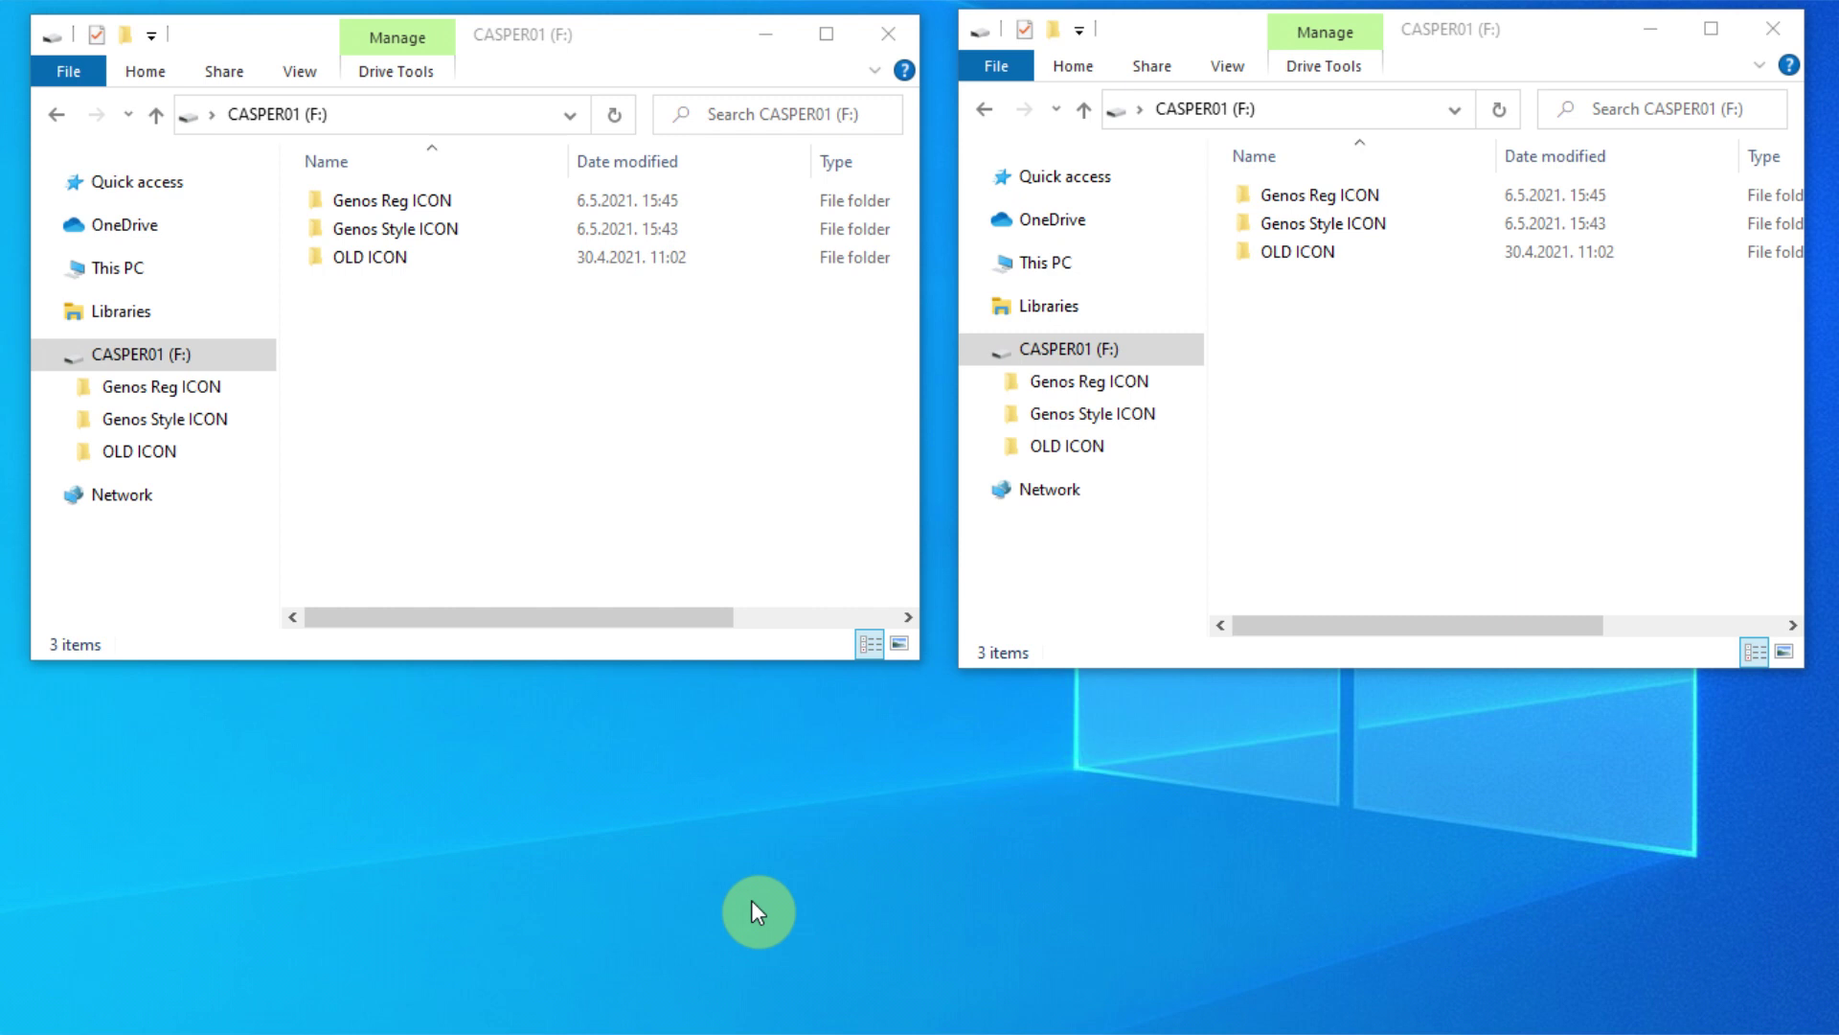
Switch to File Explorer and open the OLD ICON folder in one window and Genos Style ICON in the other.
left_click(380, 263)
double_click(379, 260)
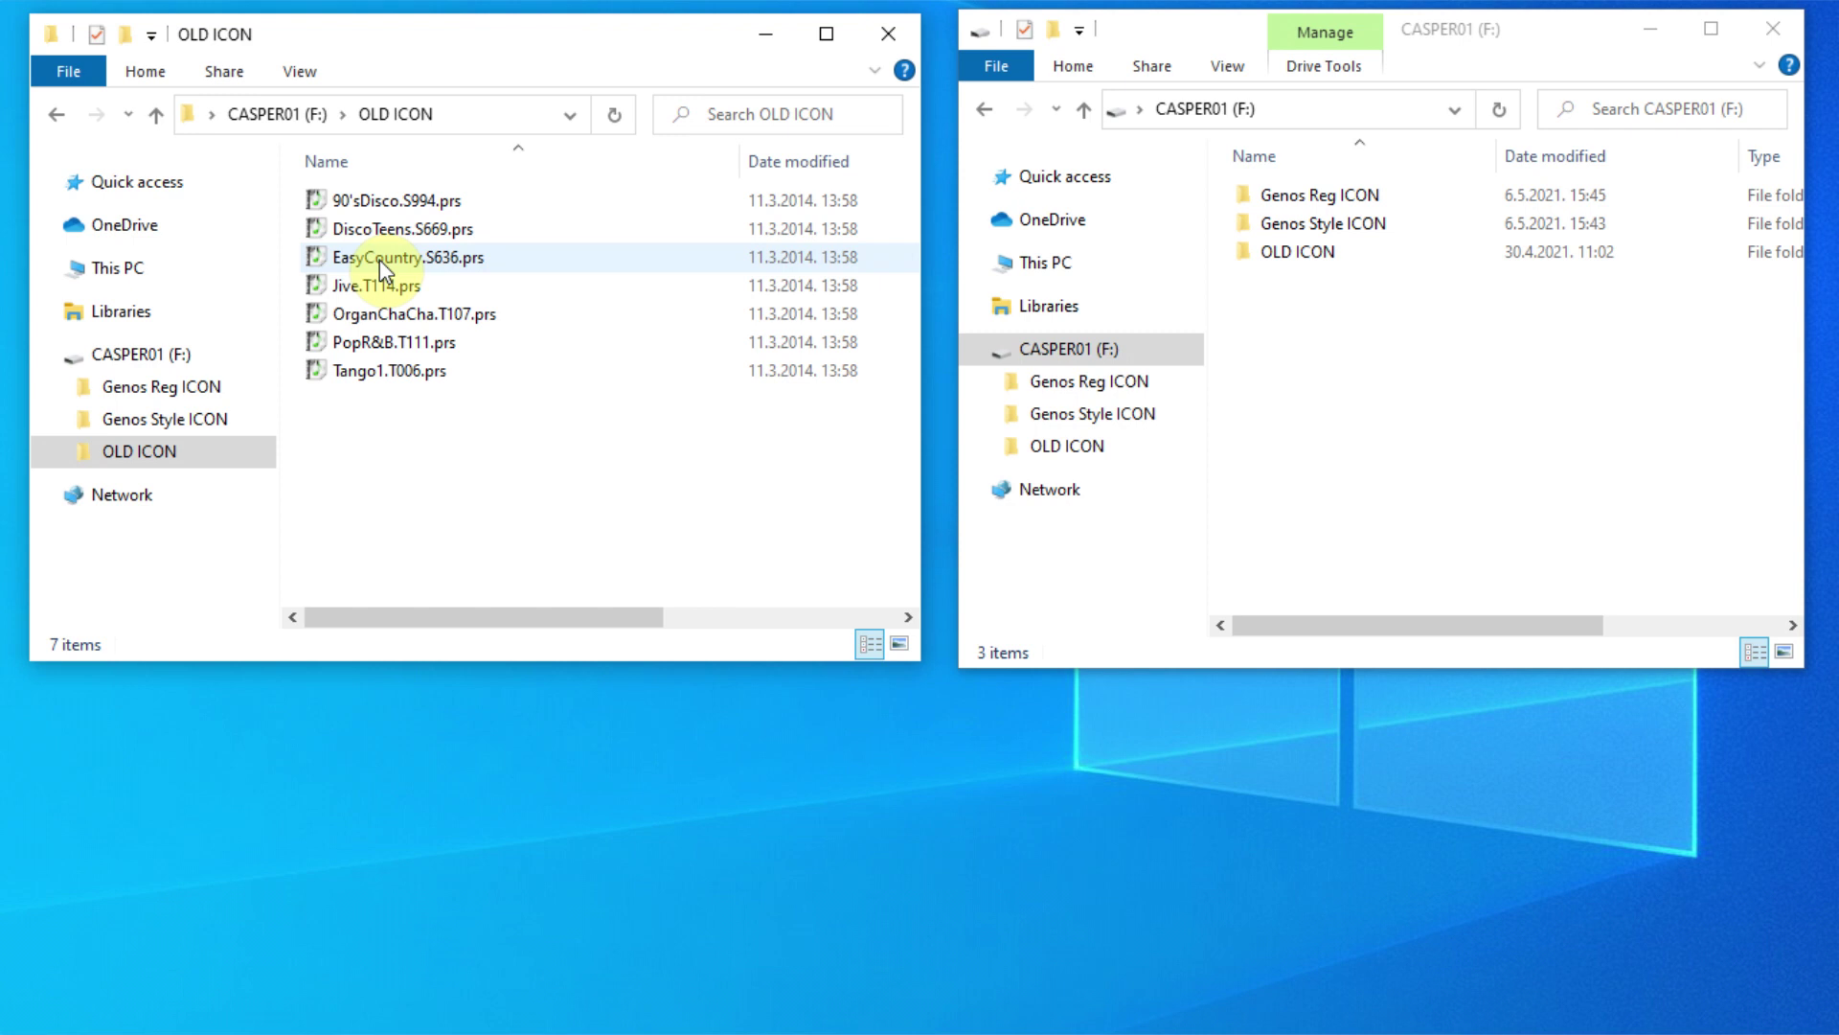
double_click(1283, 222)
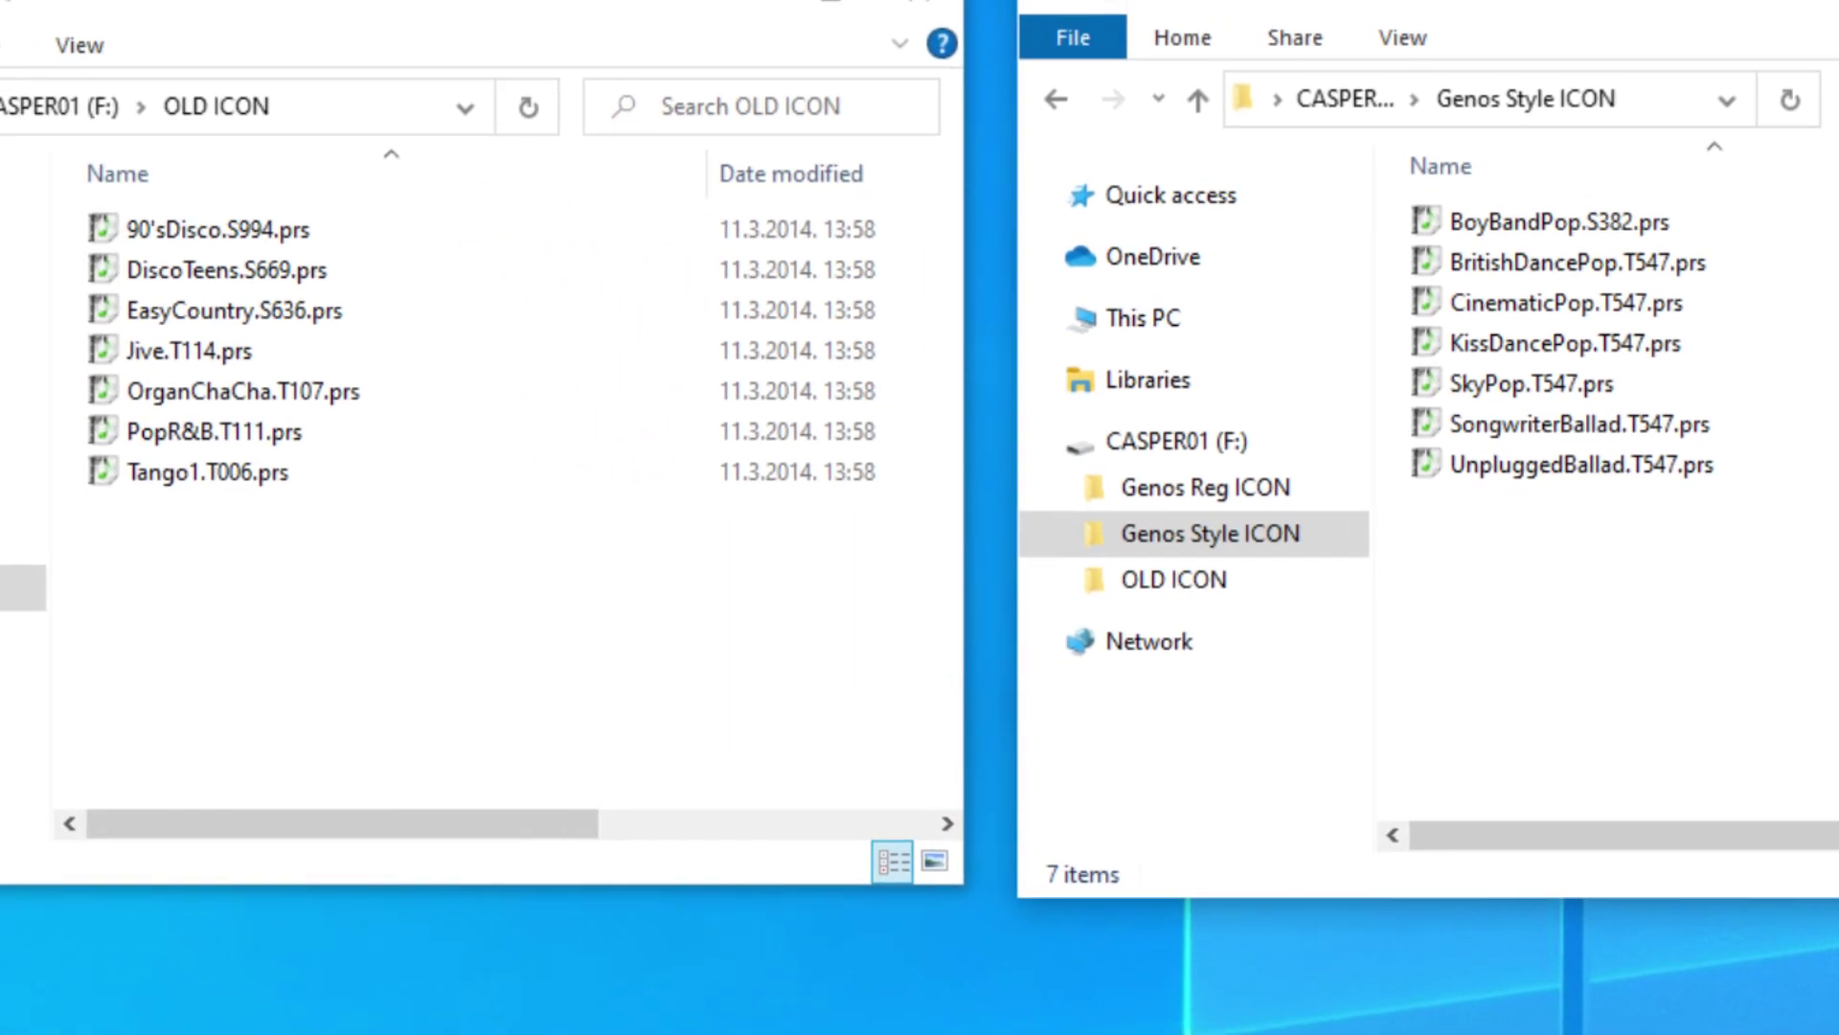
Rename the BoyBandPop file in the Genos Style ICON folder to BoyBandPop.S994.prs.
left_click(1584, 220)
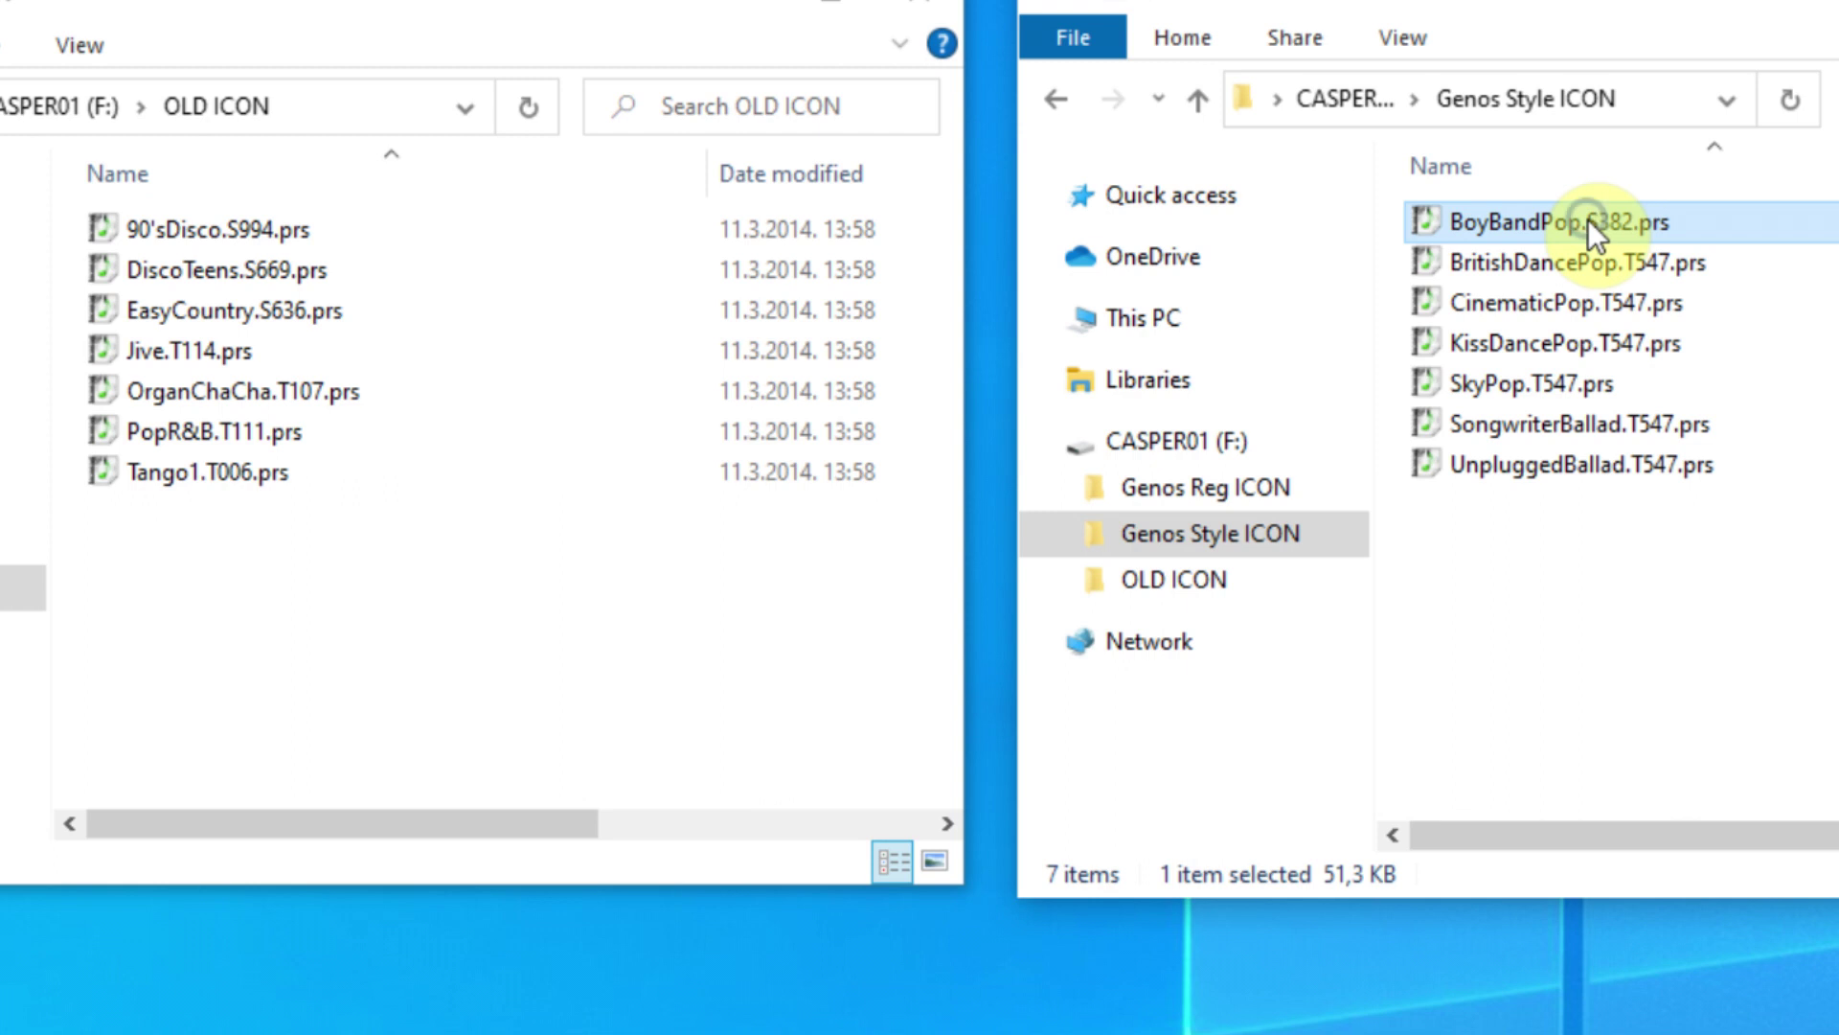
right_click(1588, 218)
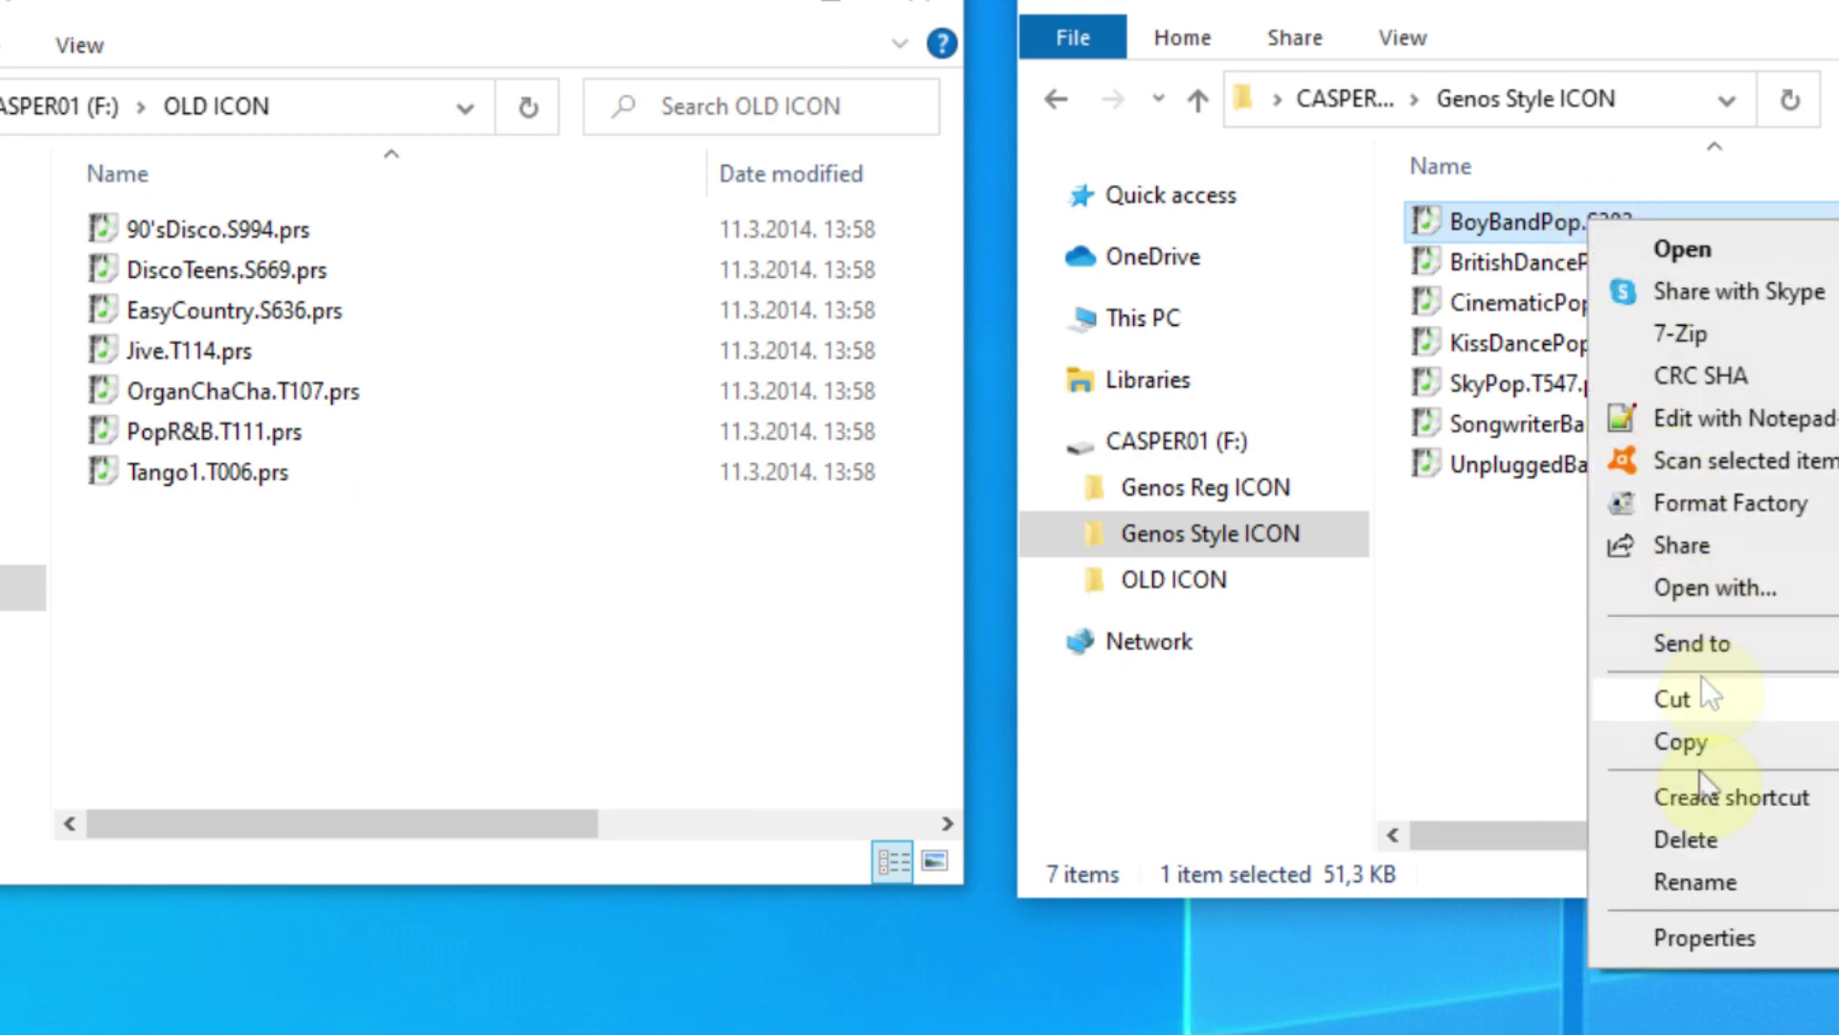
left_click(1724, 884)
left_click_drag(1588, 220, 1632, 222)
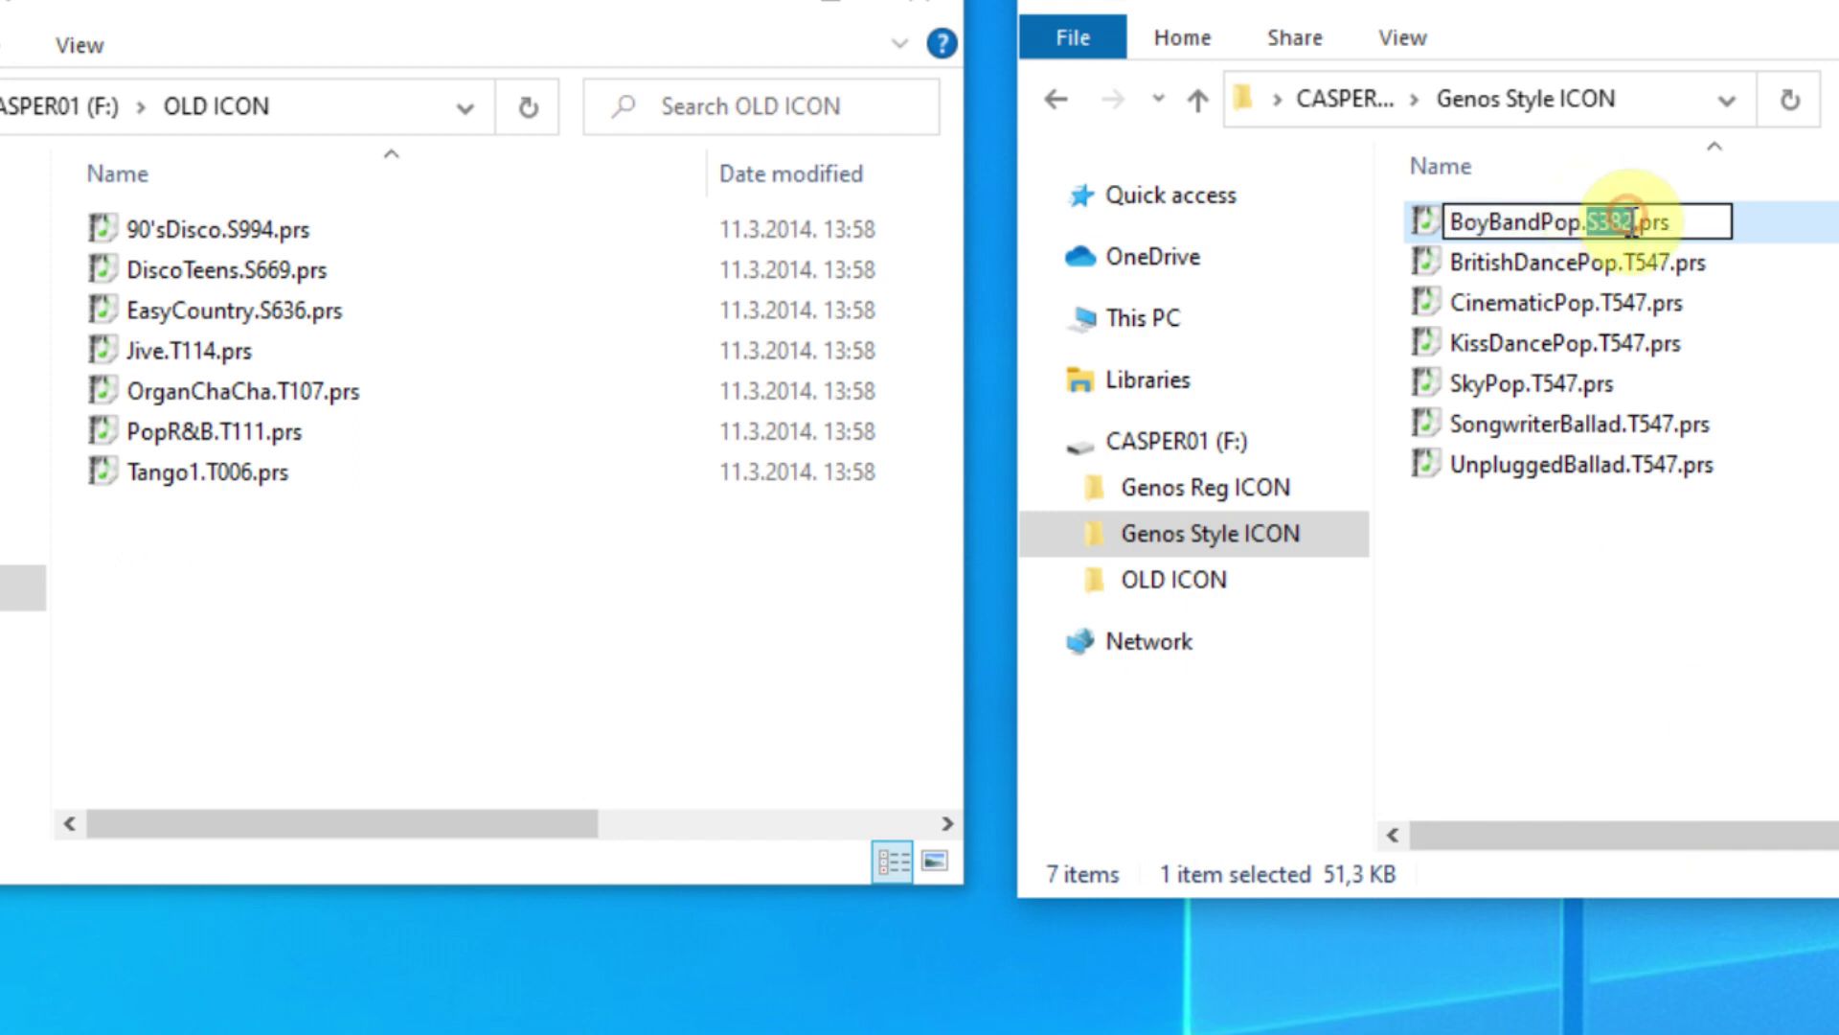
type("S")
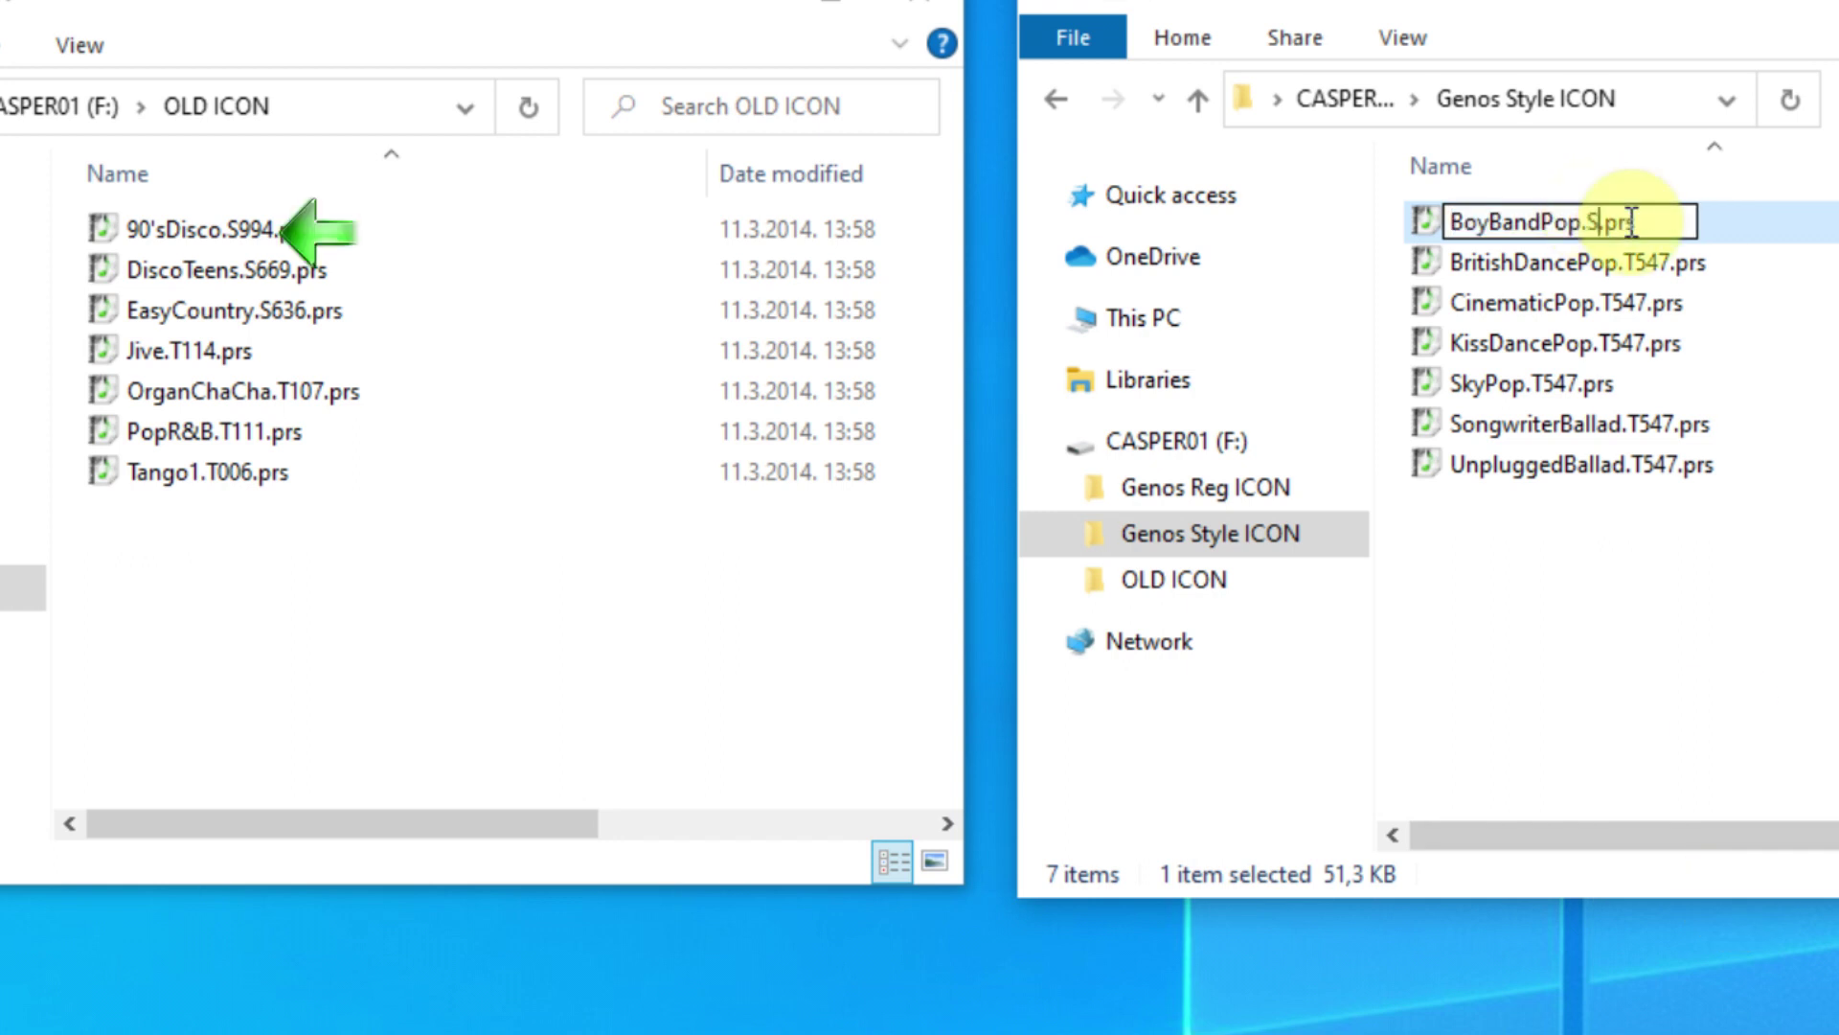
type("994")
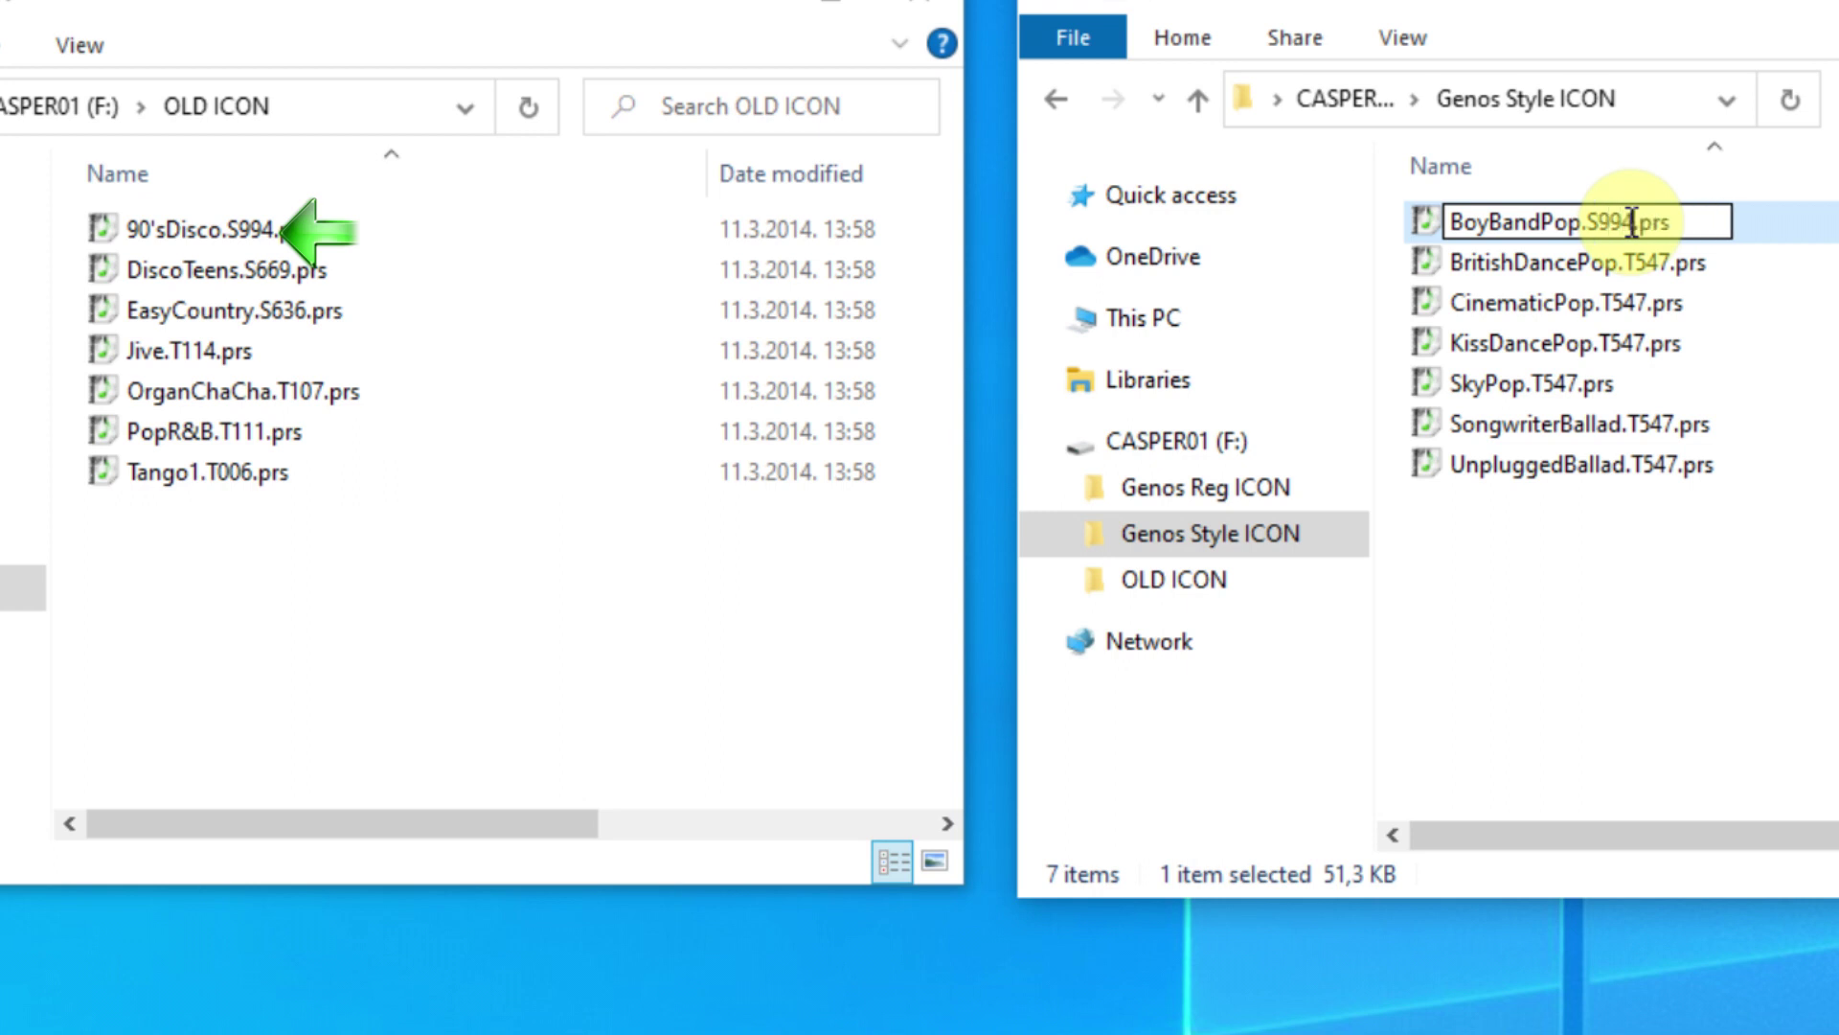
key("Return")
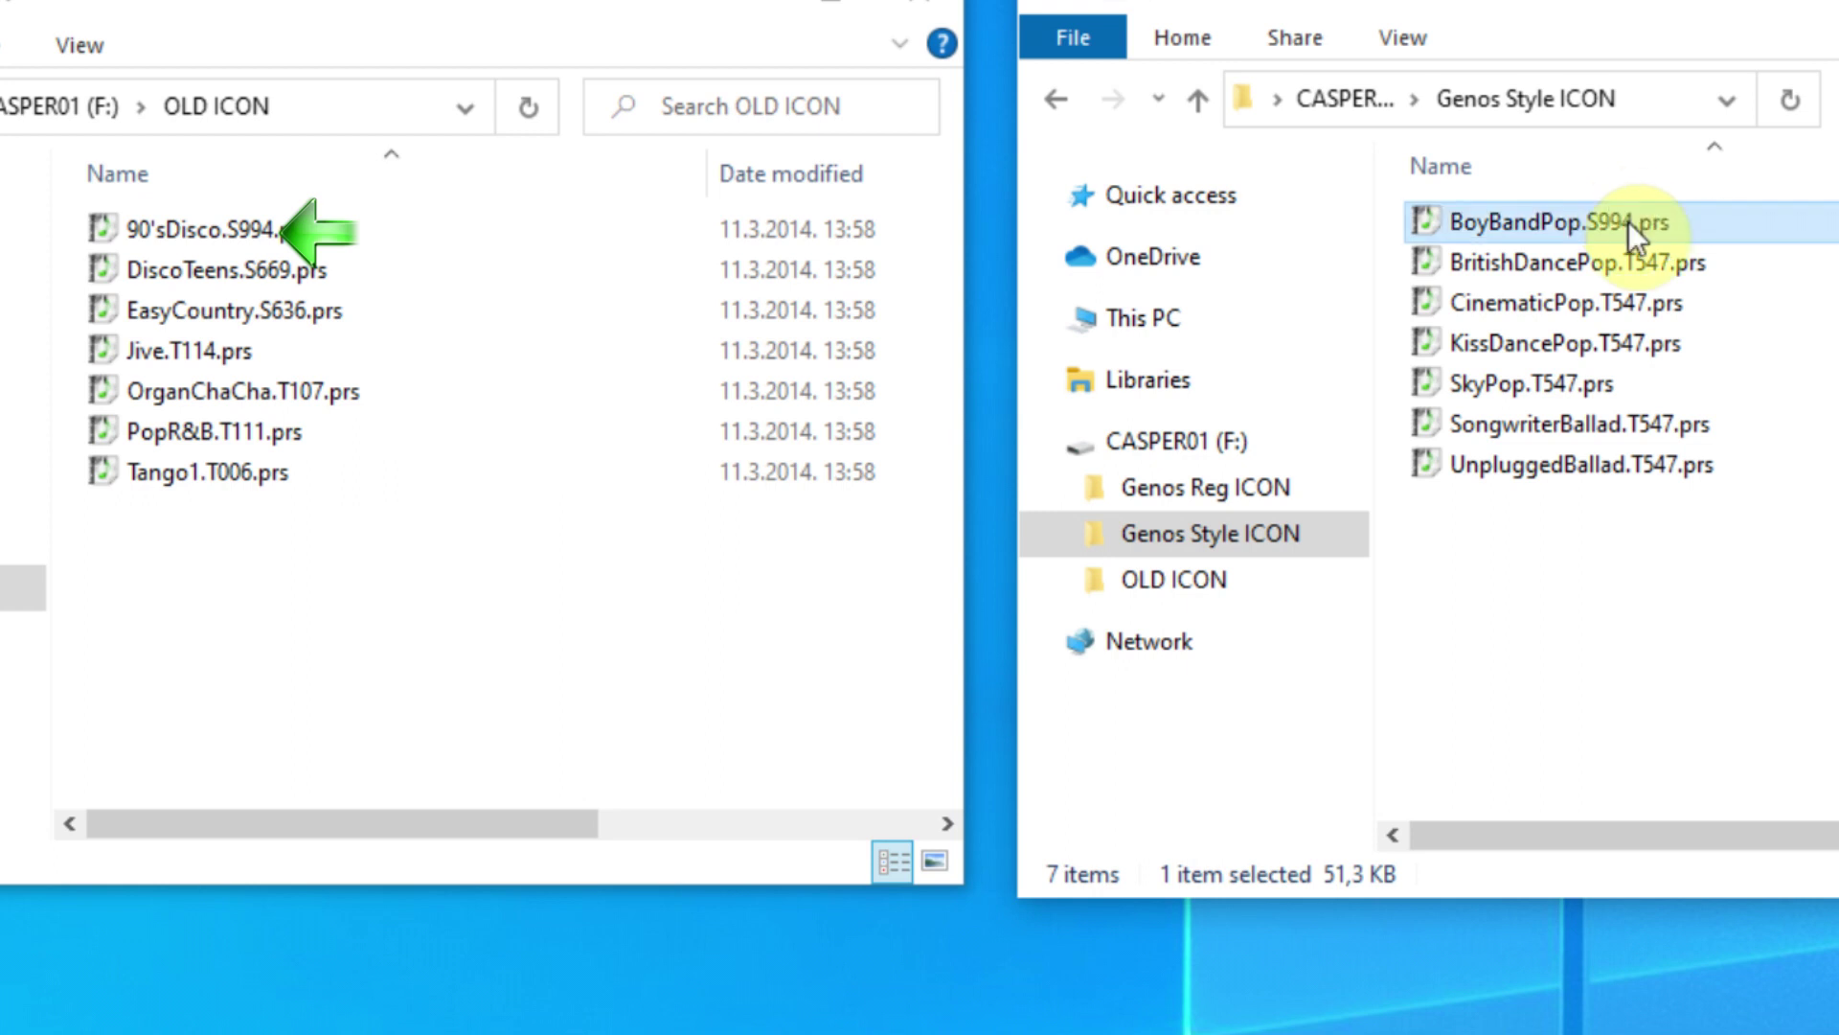
Rename the BritishDancePop file in the Genos Style ICON folder to BritishDancePop.S669.prs.
left_click(1671, 266)
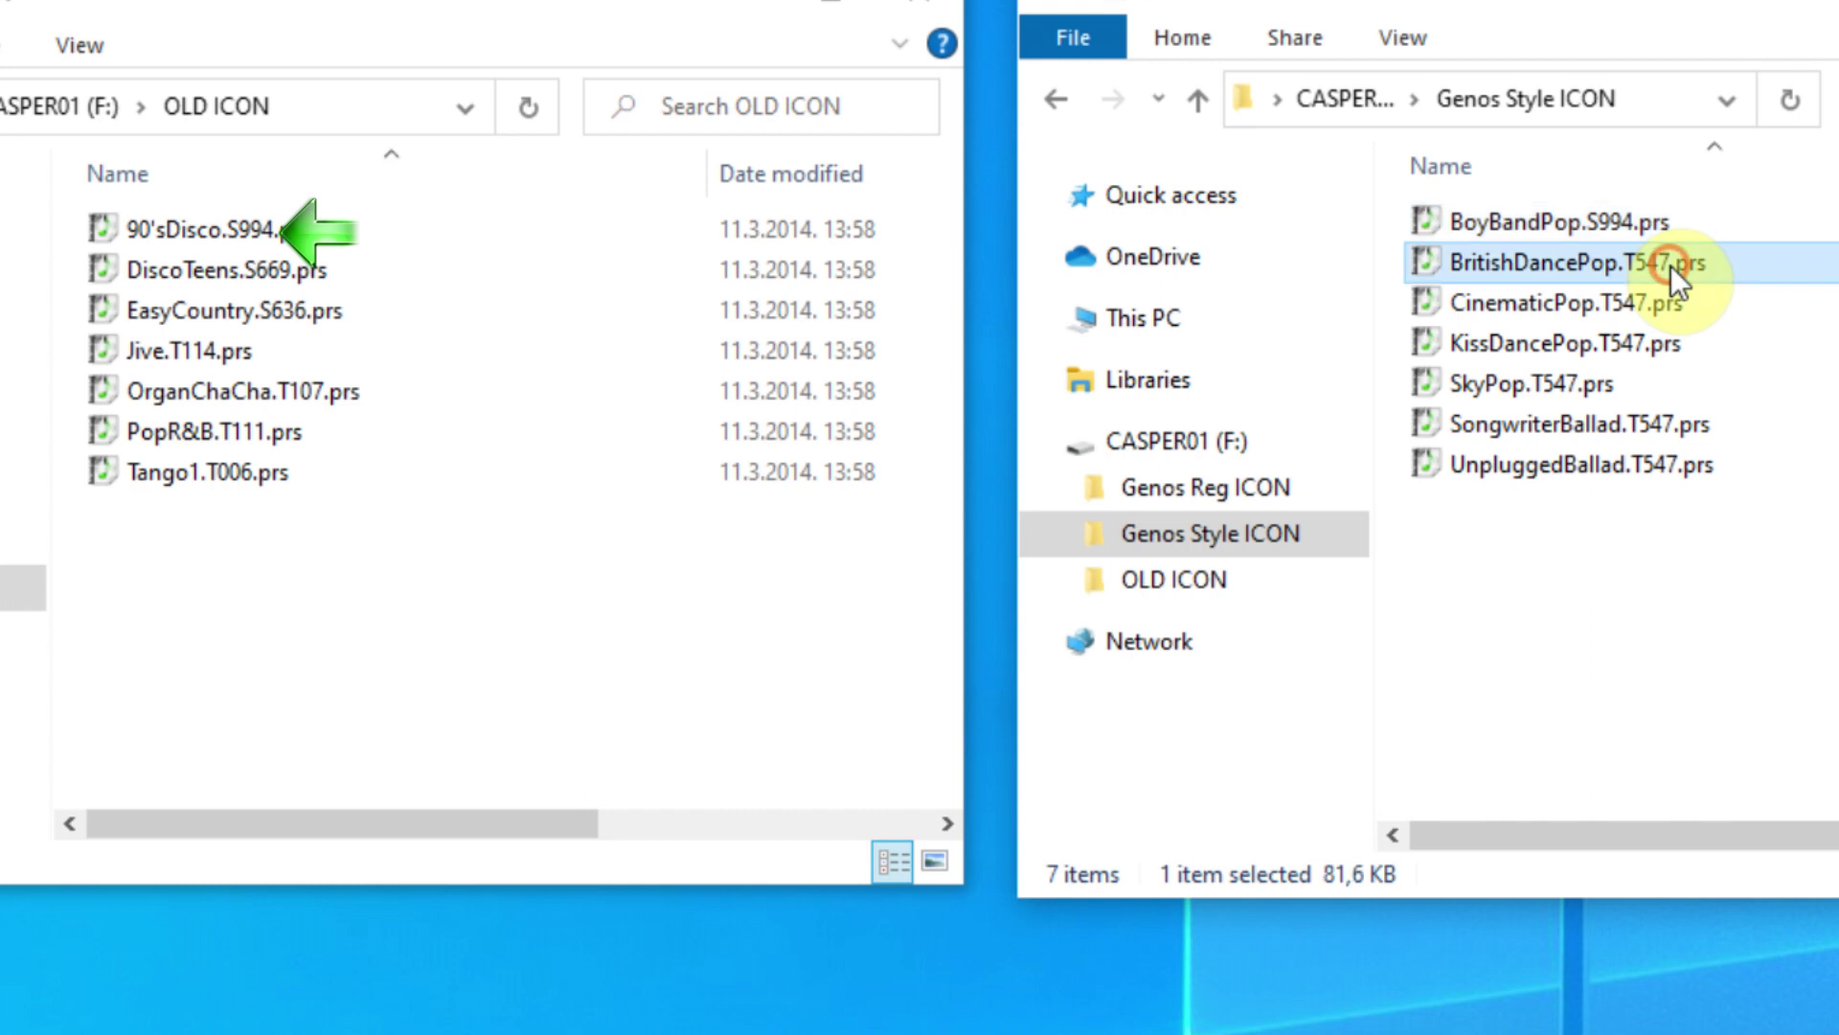
left_click(1670, 266)
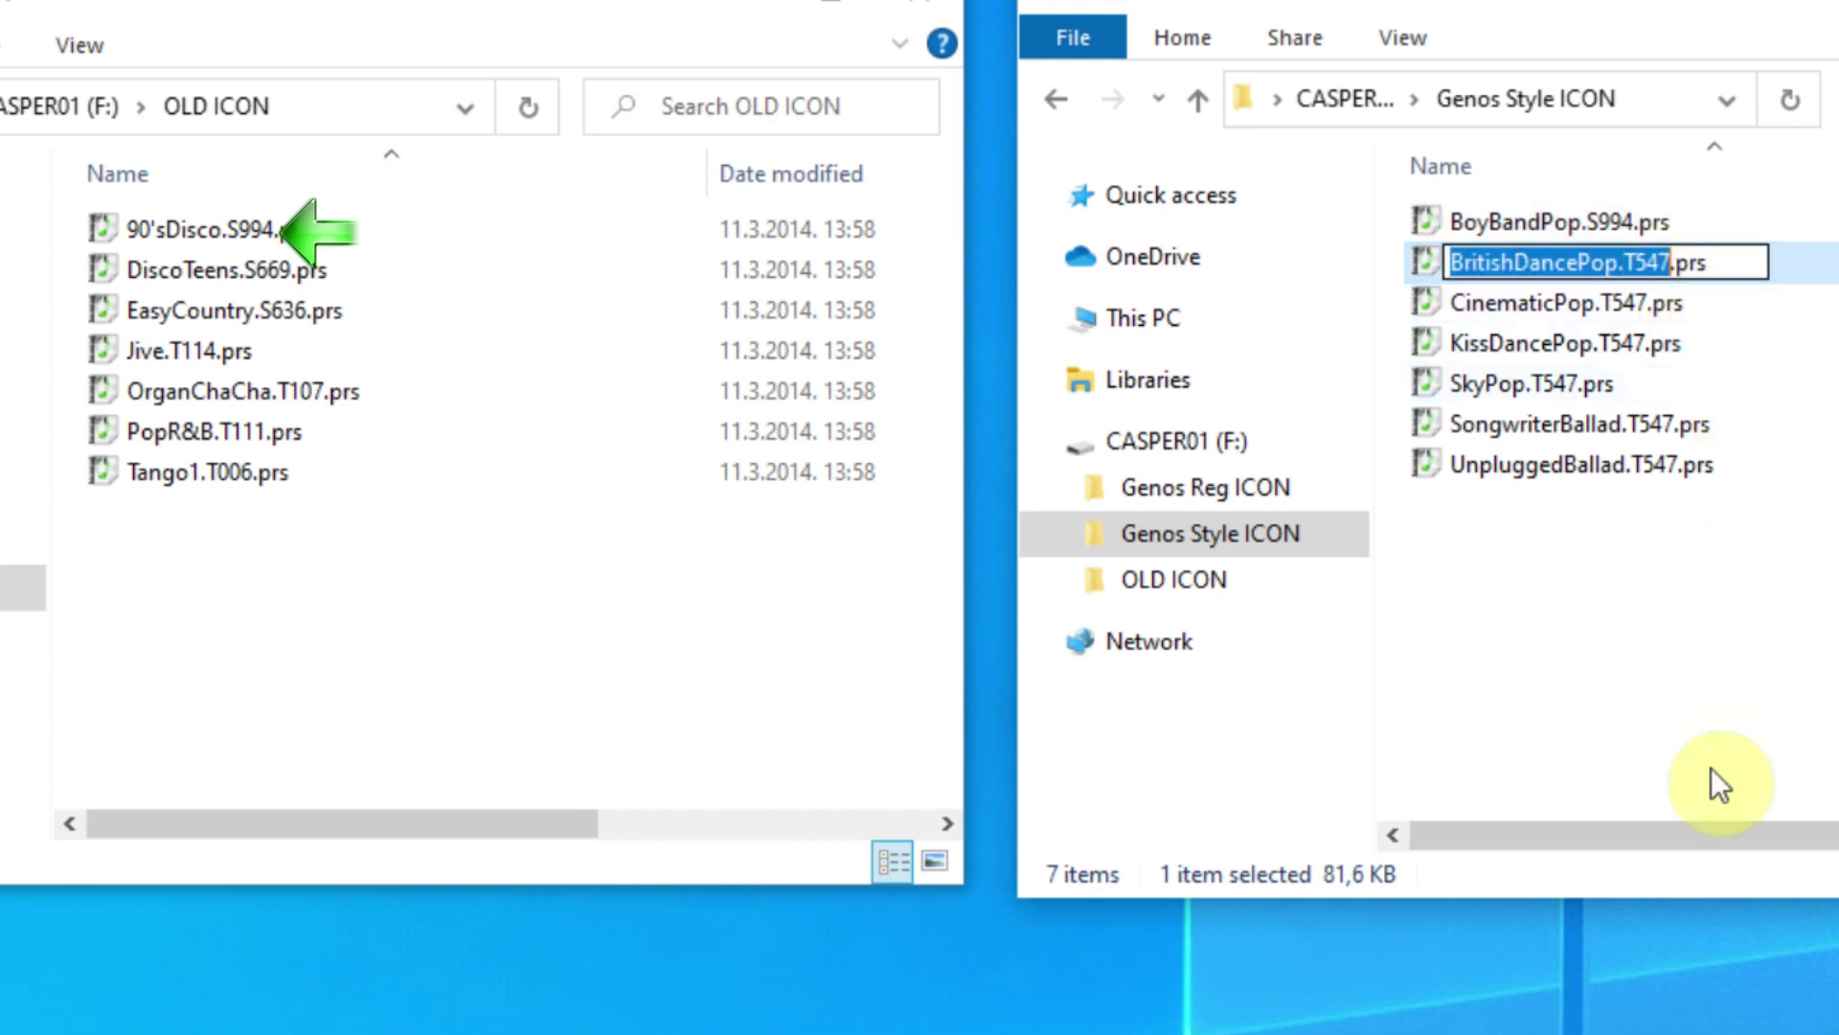
key("Right")
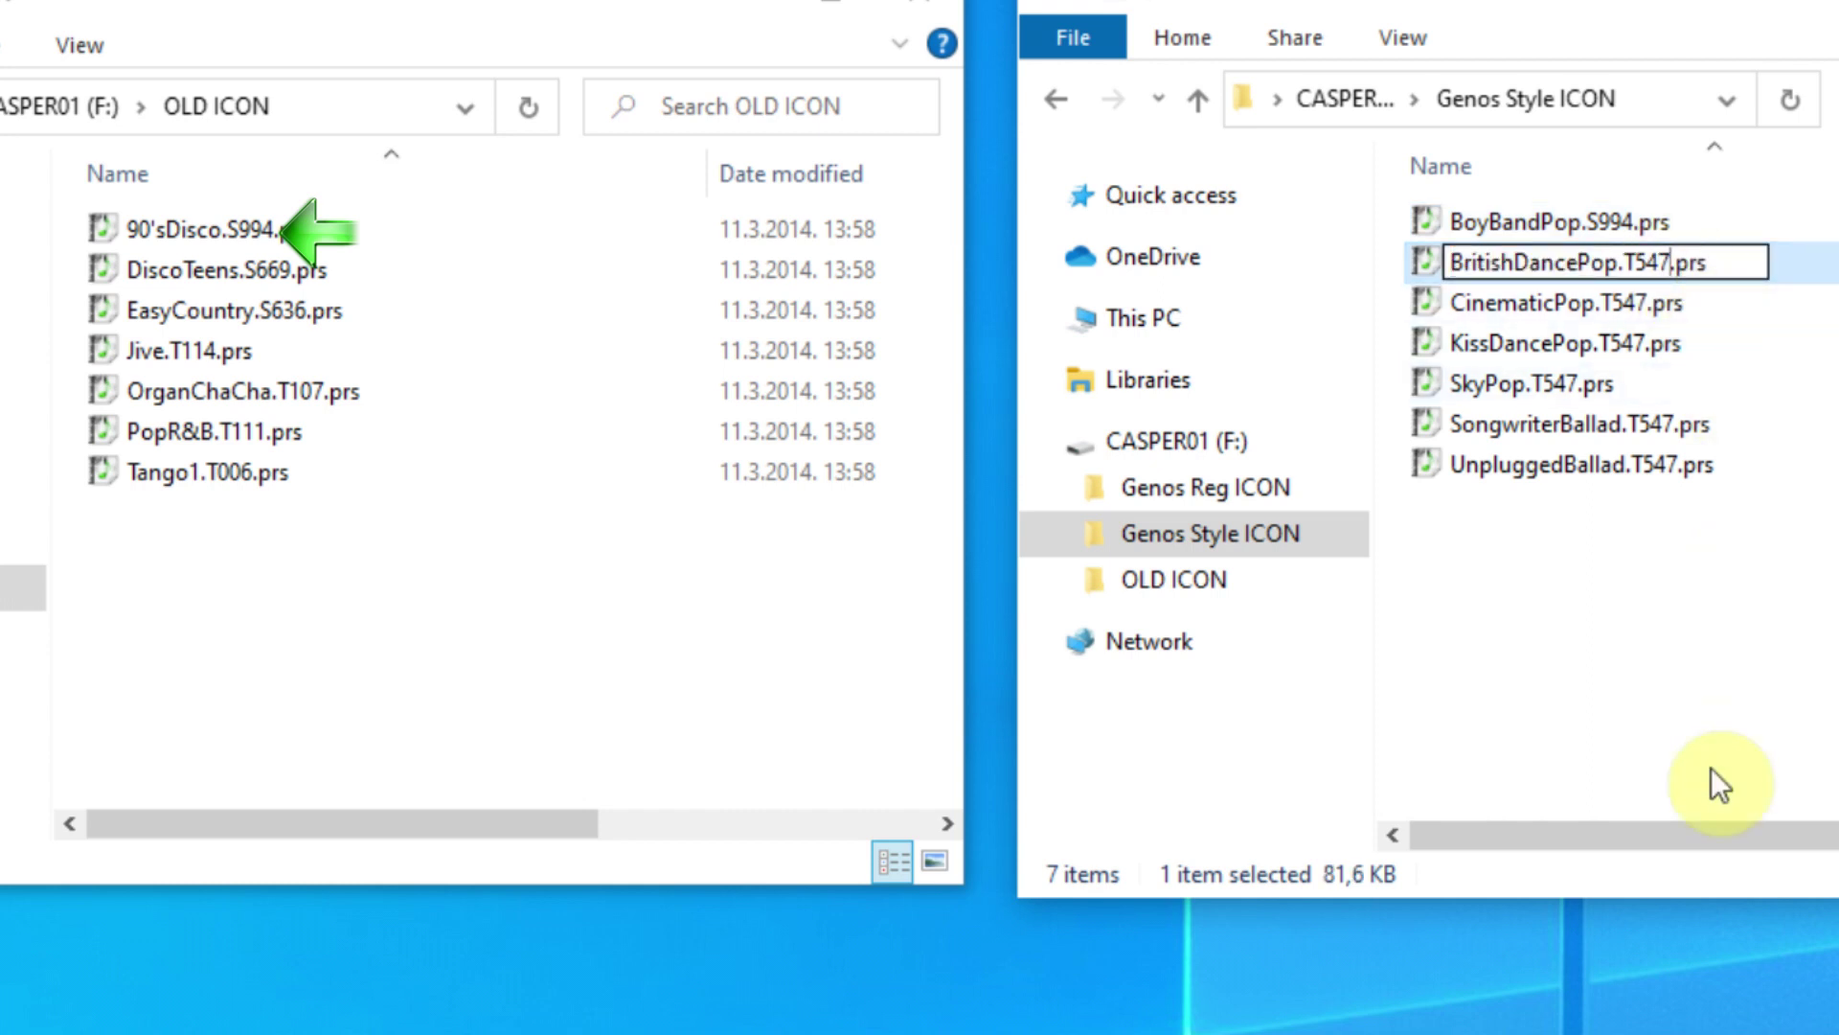
key("BackSpace")
key("BackSpace")
key("BackSpace")
key("BackSpace")
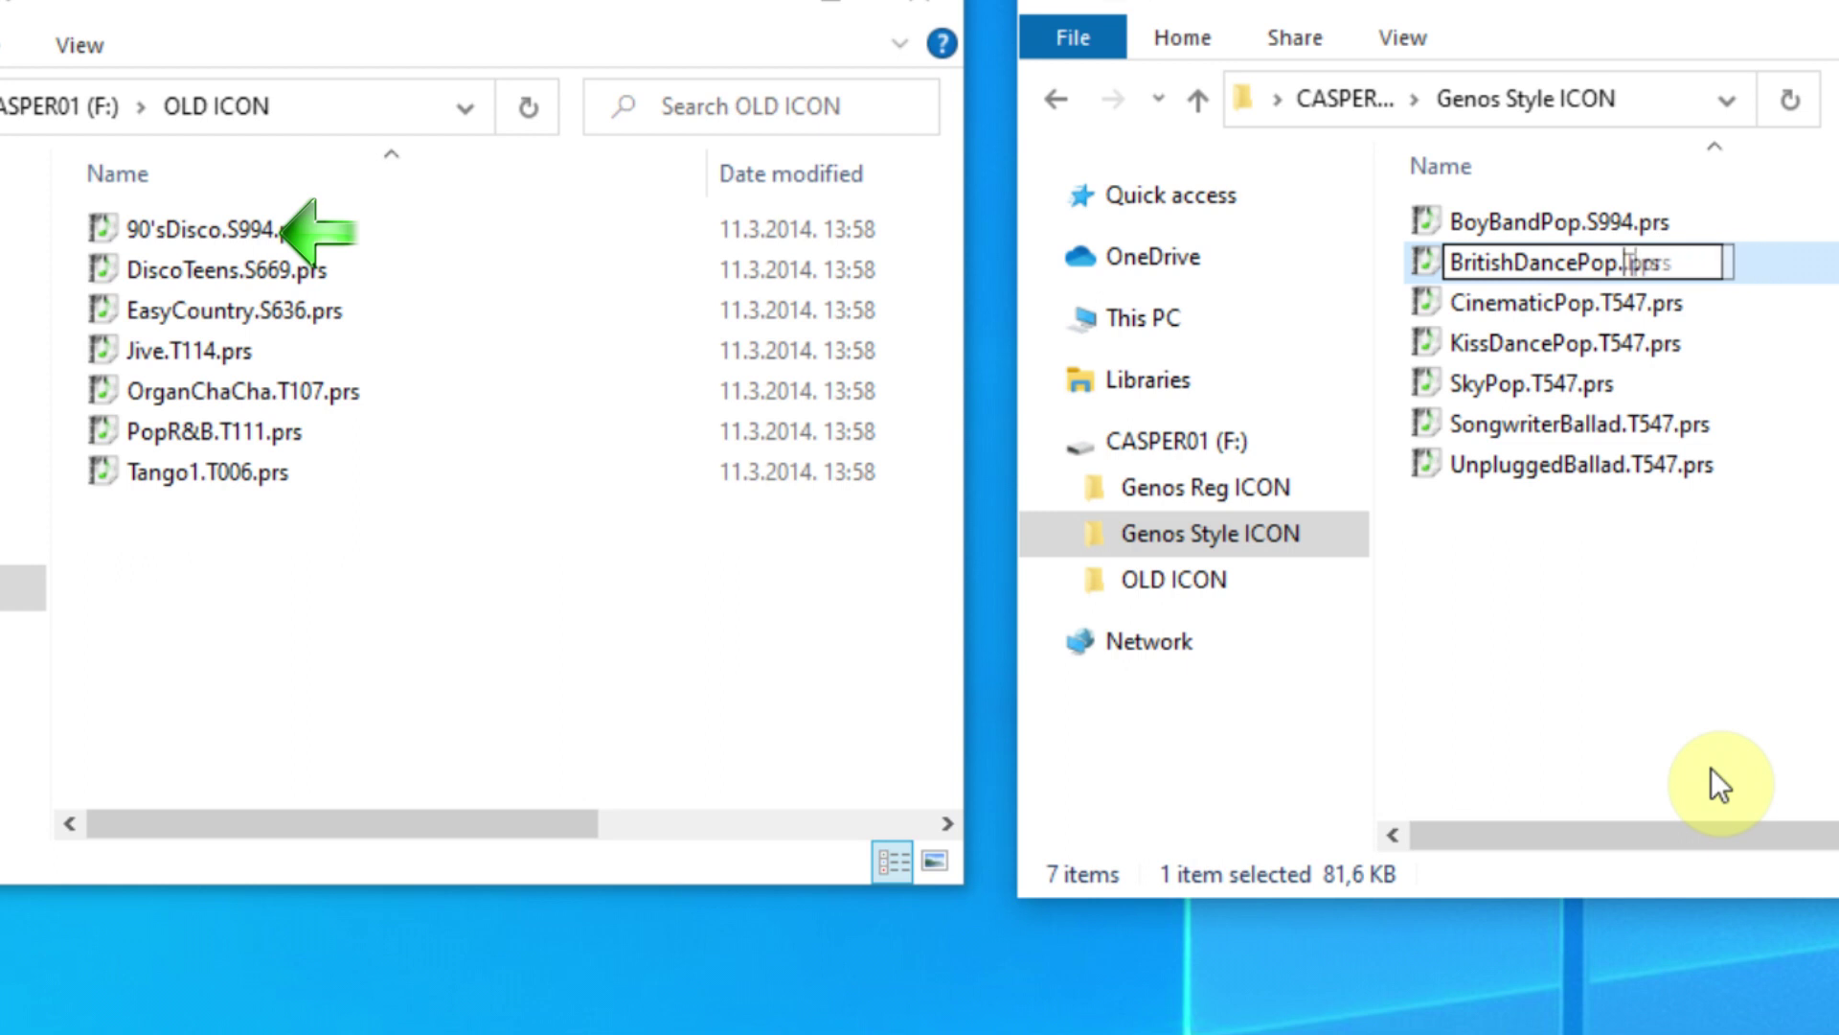
type("S")
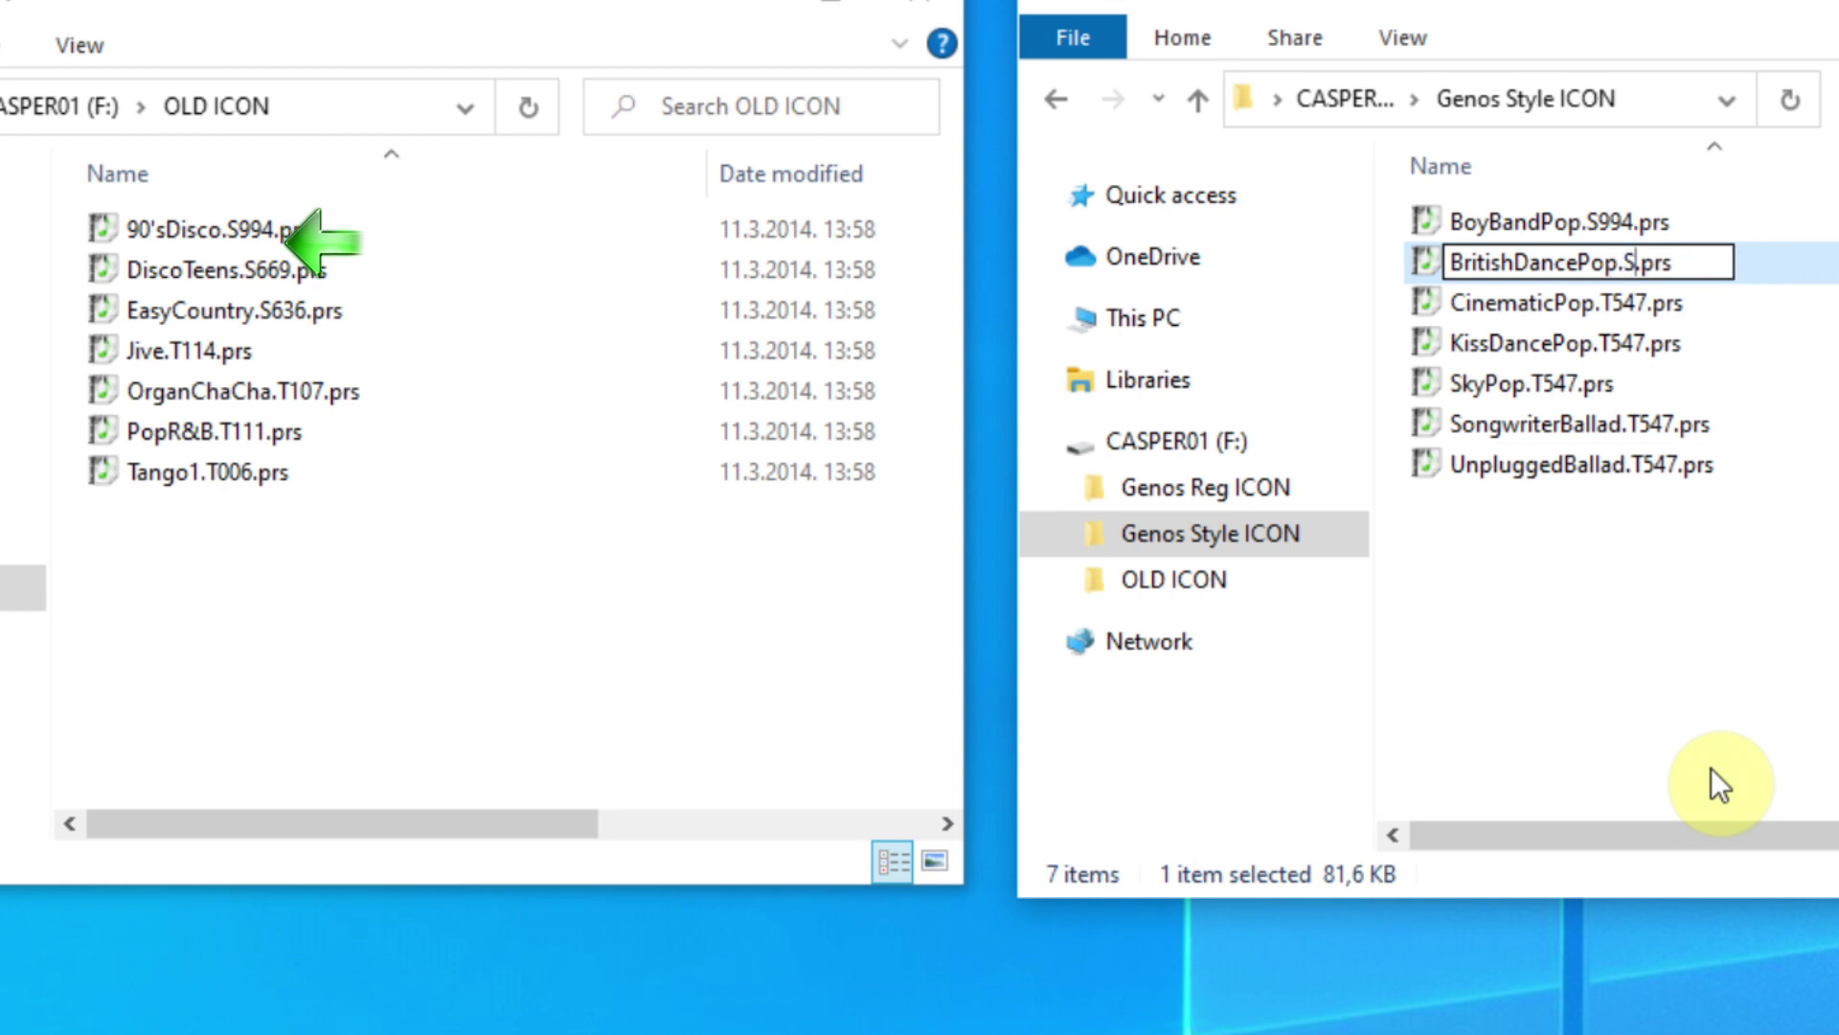
type("669")
key("Return")
Rename the CinematicPop file in the Genos Style ICON folder to CinematicPop.S636.prs.
key("Down")
key("F2")
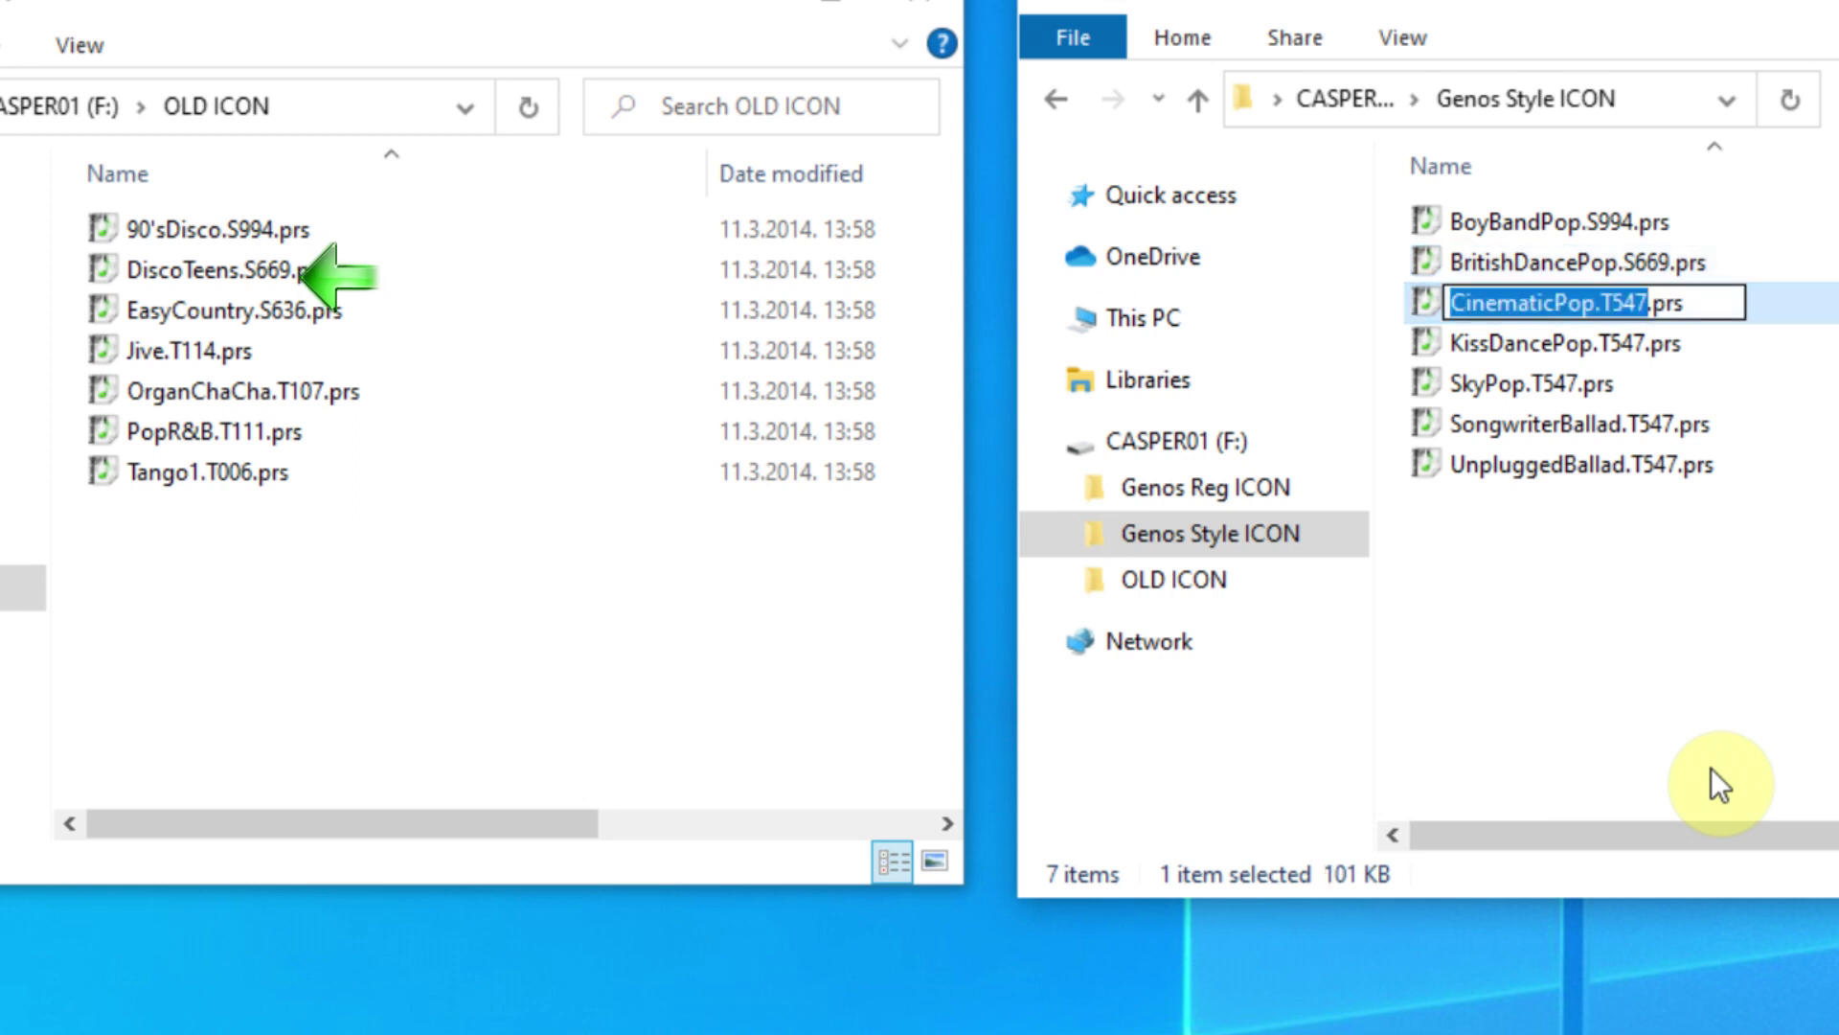
key("Right")
key("BackSpace")
key("BackSpace")
key("BackSpace")
key("BackSpace")
type("S636")
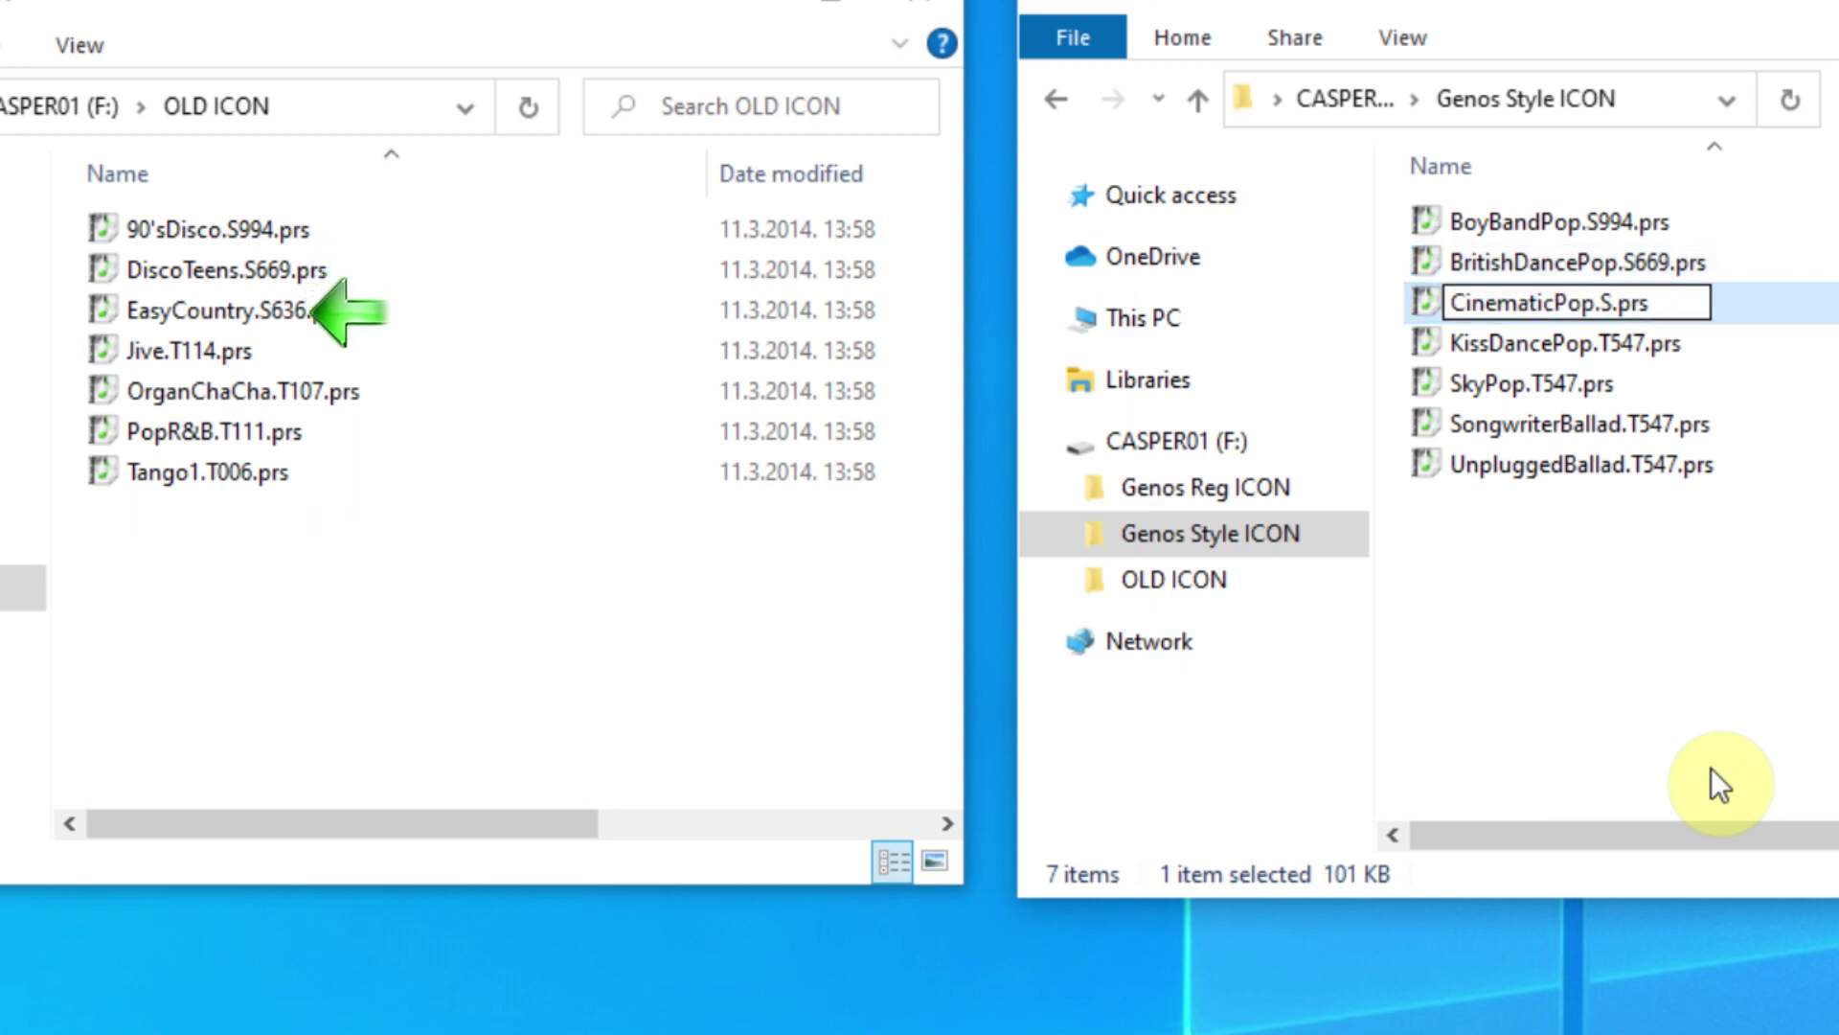
key("Return")
Rename the KissDancePop file in the Genos Style ICON folder to KissDancePop.T114.prs.
key("Down")
key("F2")
key("Right")
key("Left")
key("Left")
key("Left")
key("Delete")
key("Delete")
key("Delete")
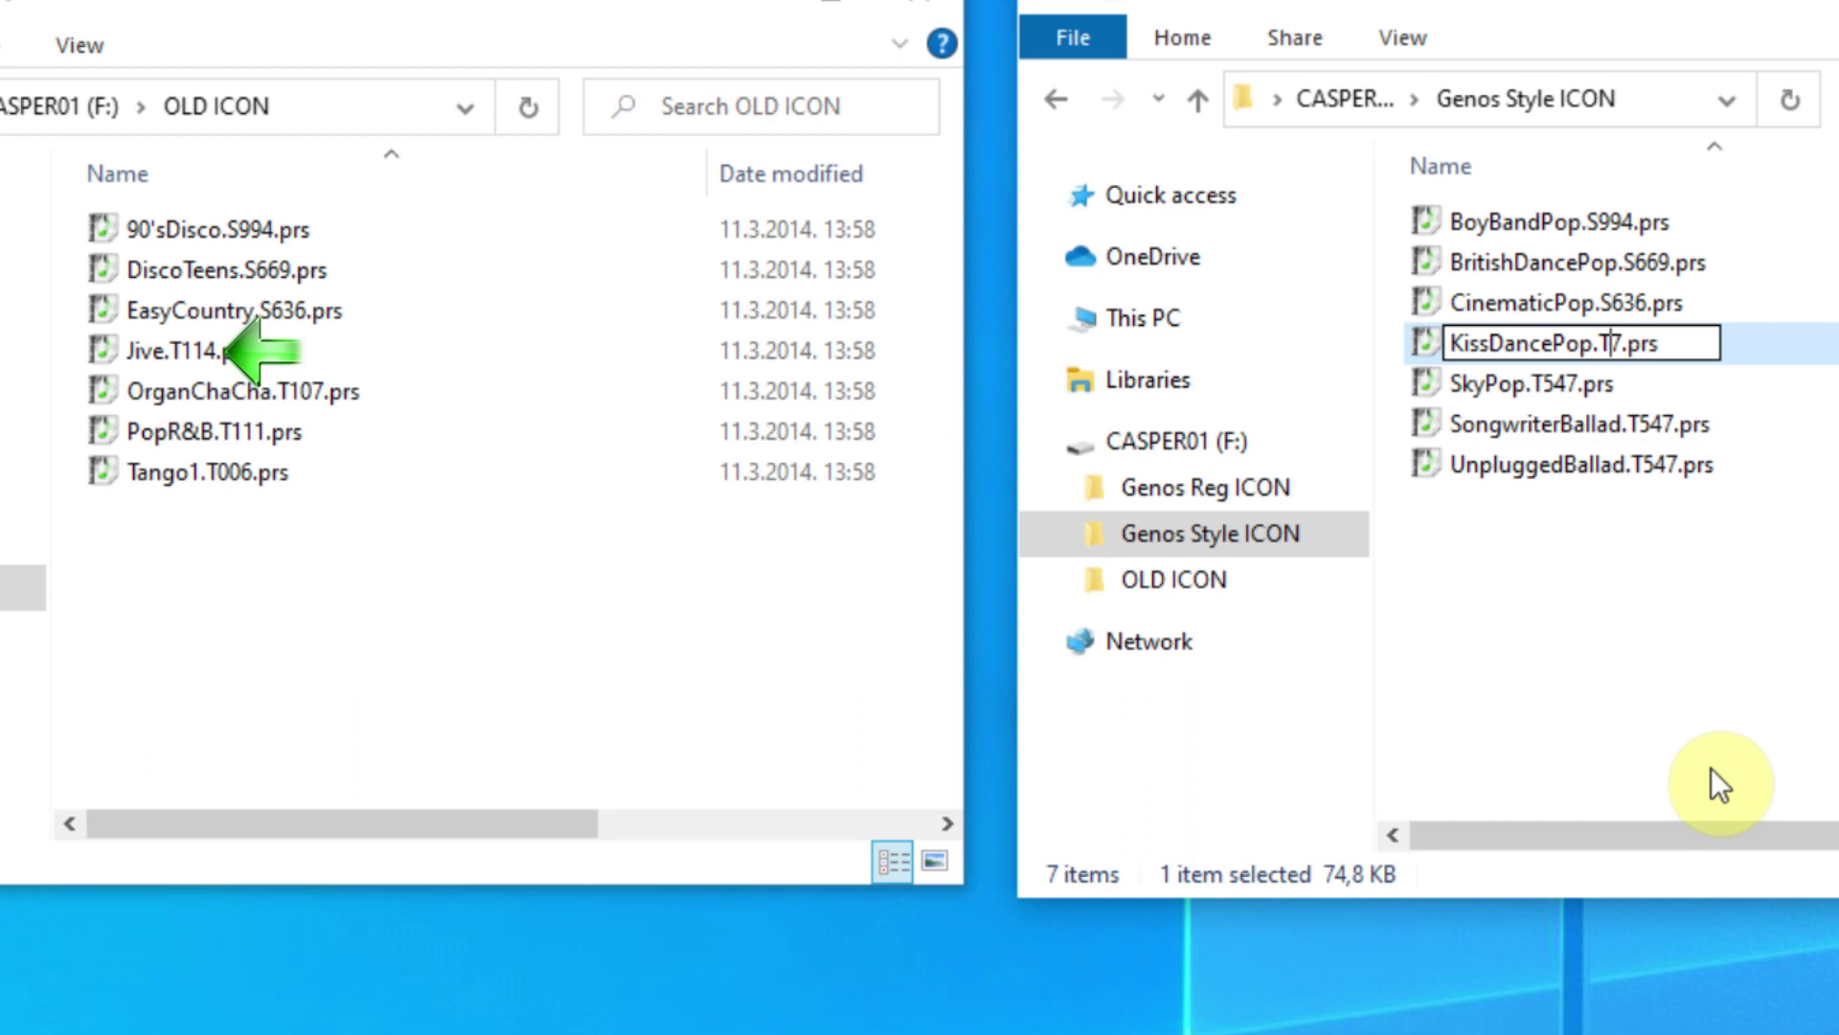
type("114")
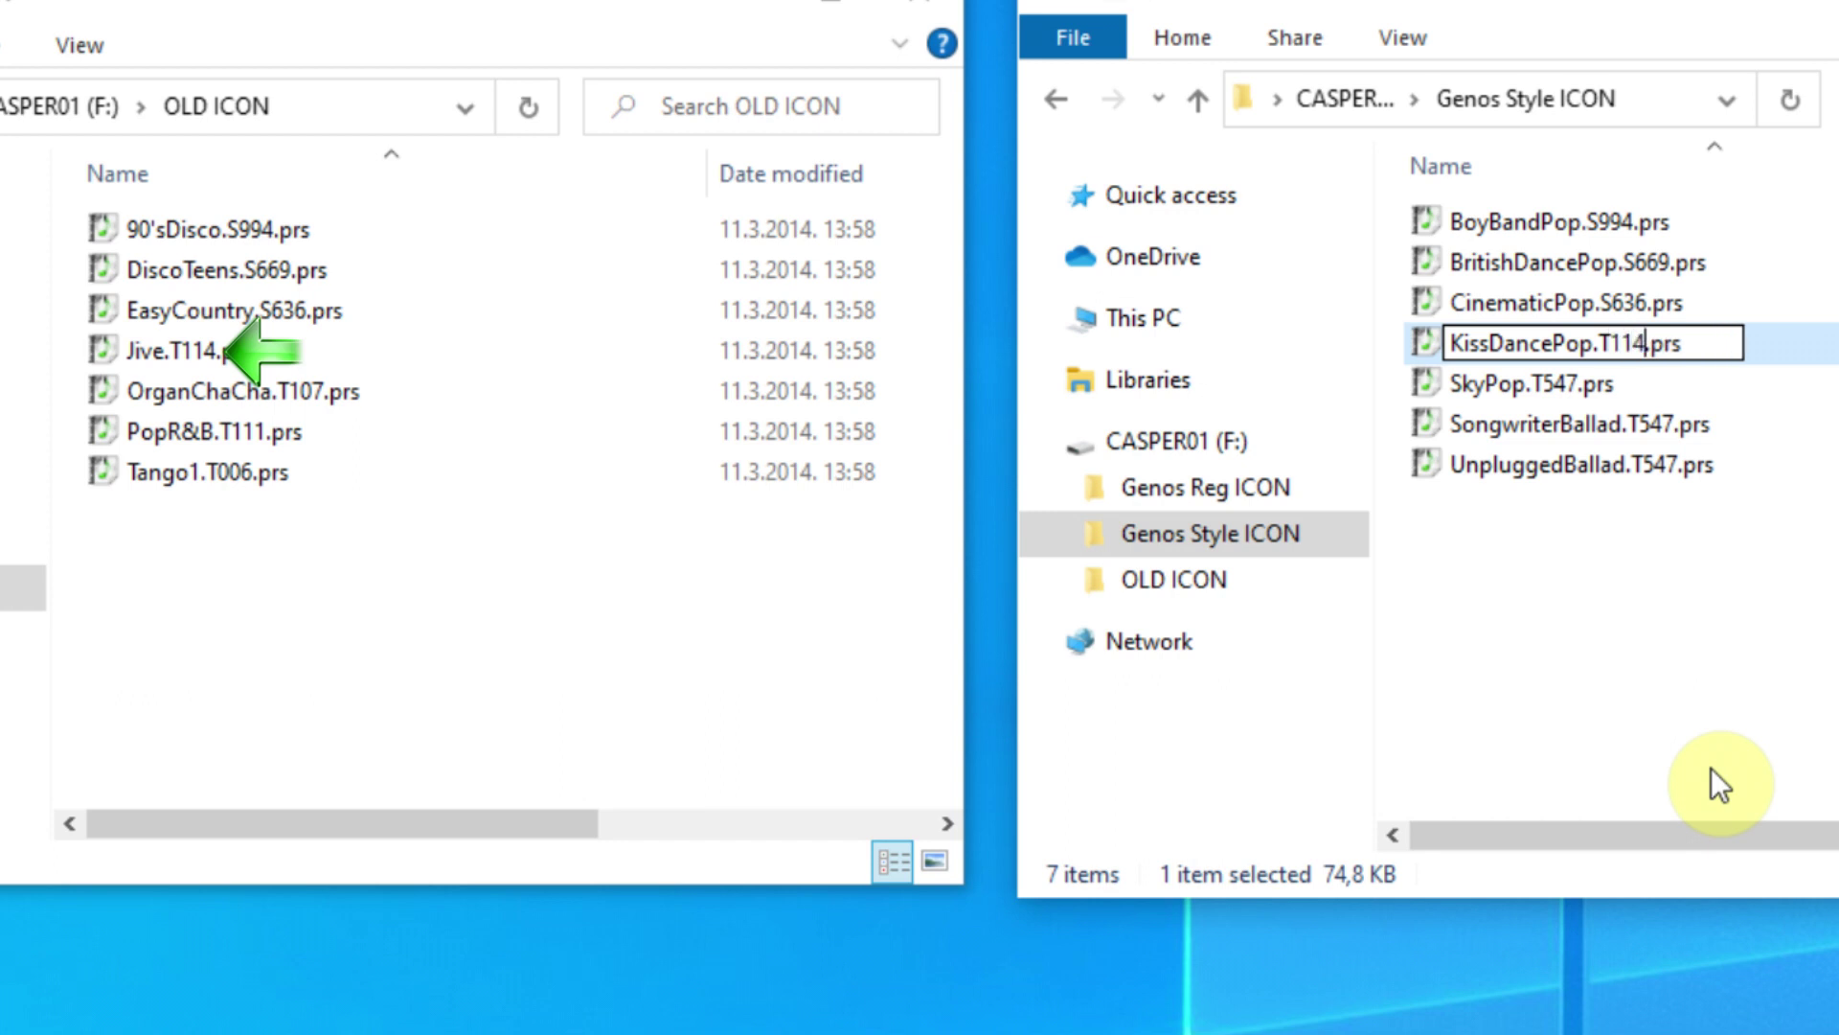
key("Return")
Rename the SkyPop file in the Genos Style ICON folder to SkyPop.T107.prs.
key("Down")
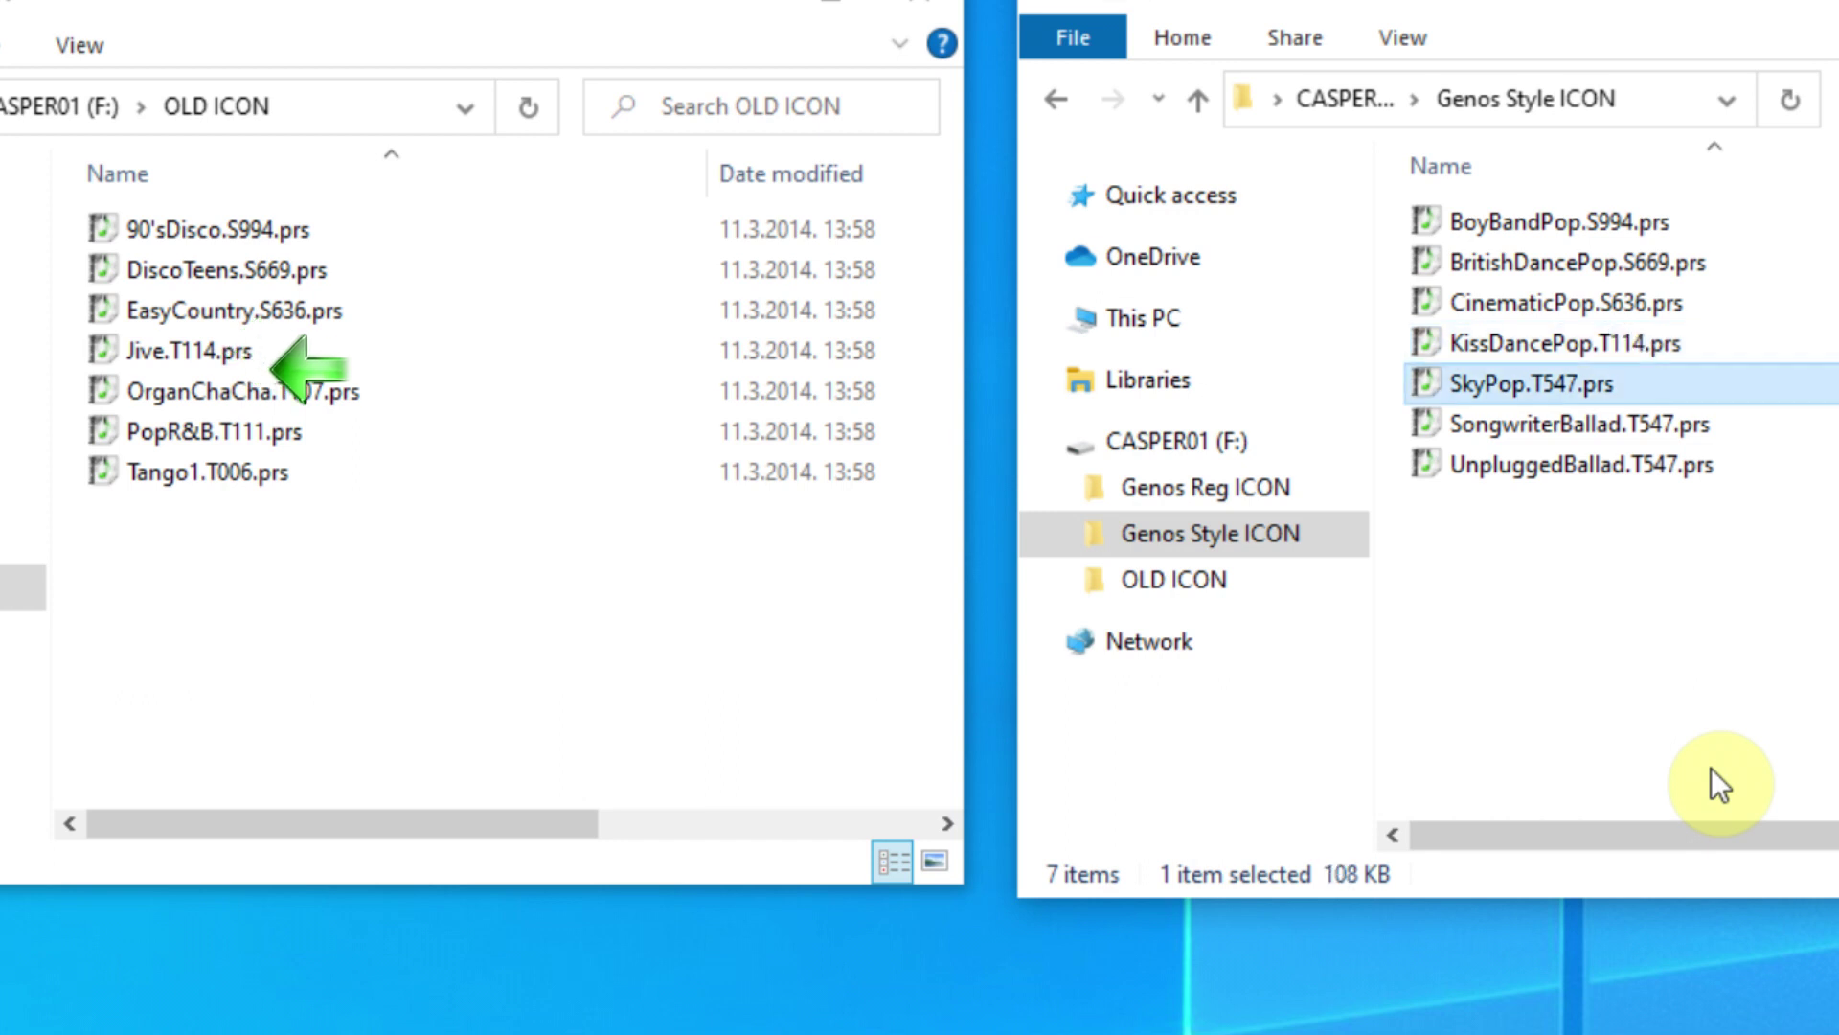
key("F2")
key("Right")
key("BackSpace")
key("BackSpace")
key("BackSpace")
type("107")
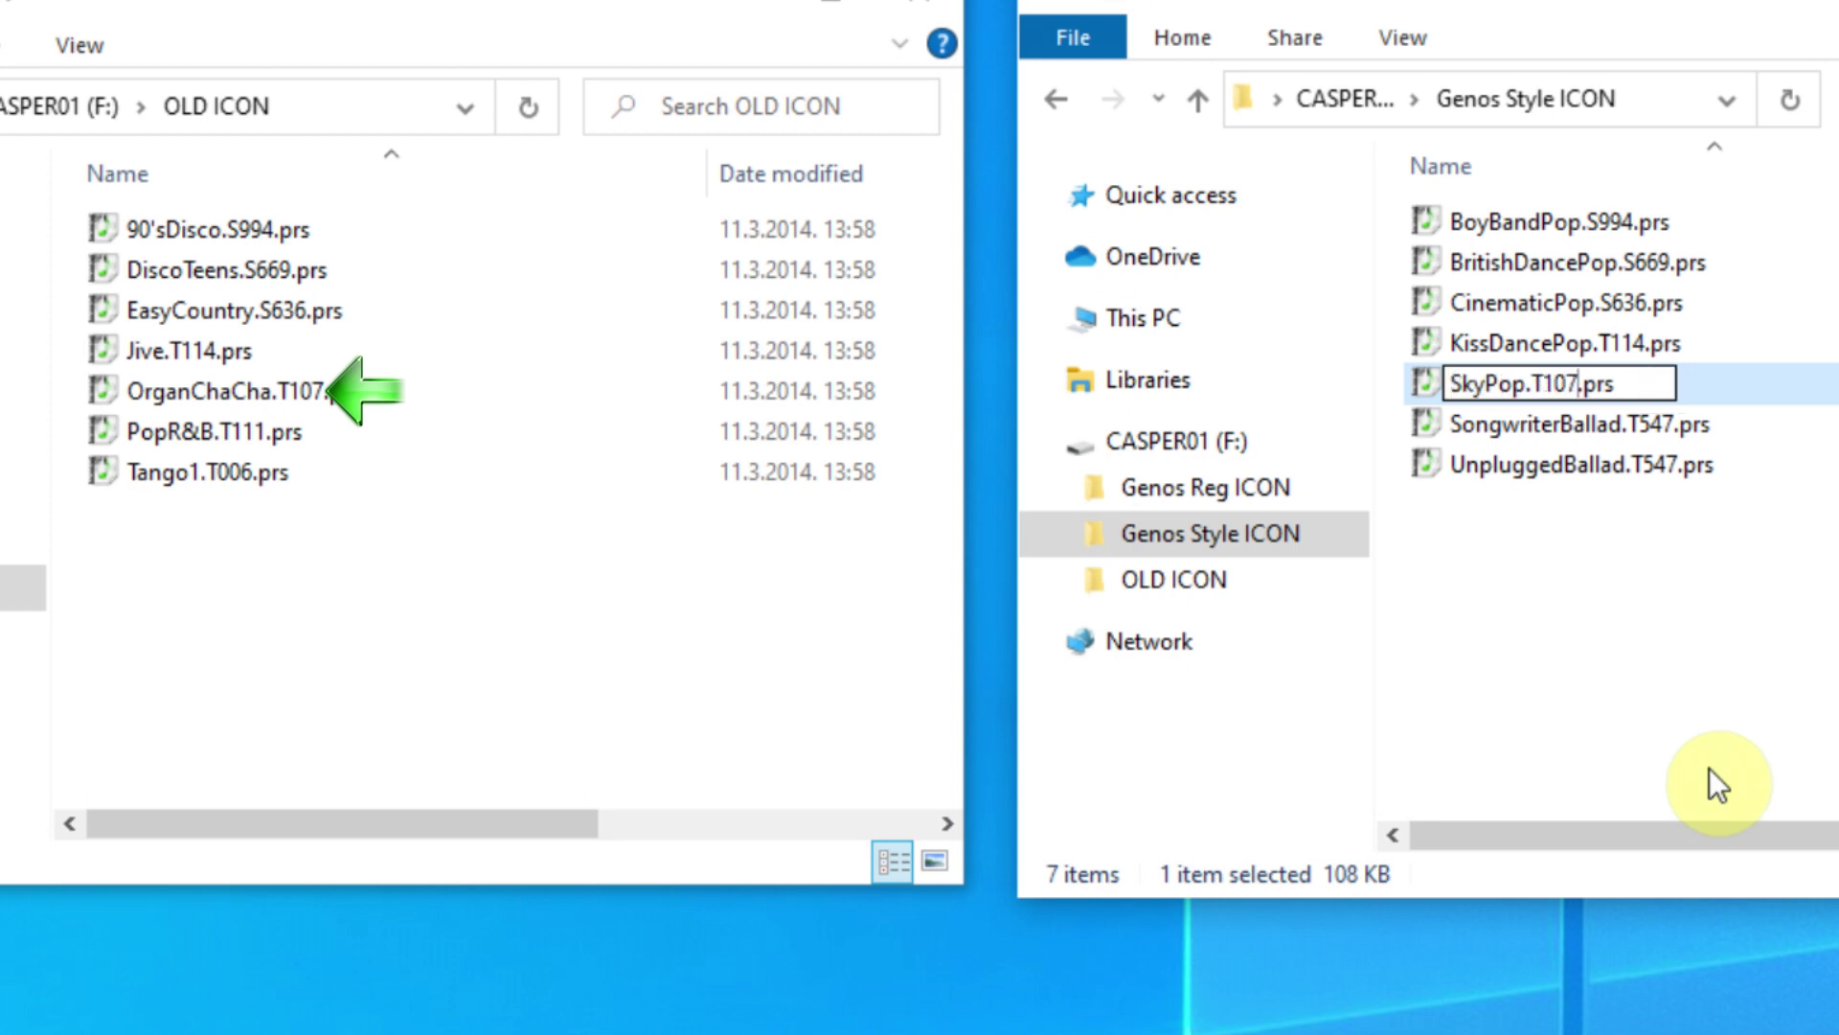
key("Return")
Rename the SongwriterBallad file in the Genos Style ICON folder to SongwriterBallad.T111.prs.
key("Down")
key("F2")
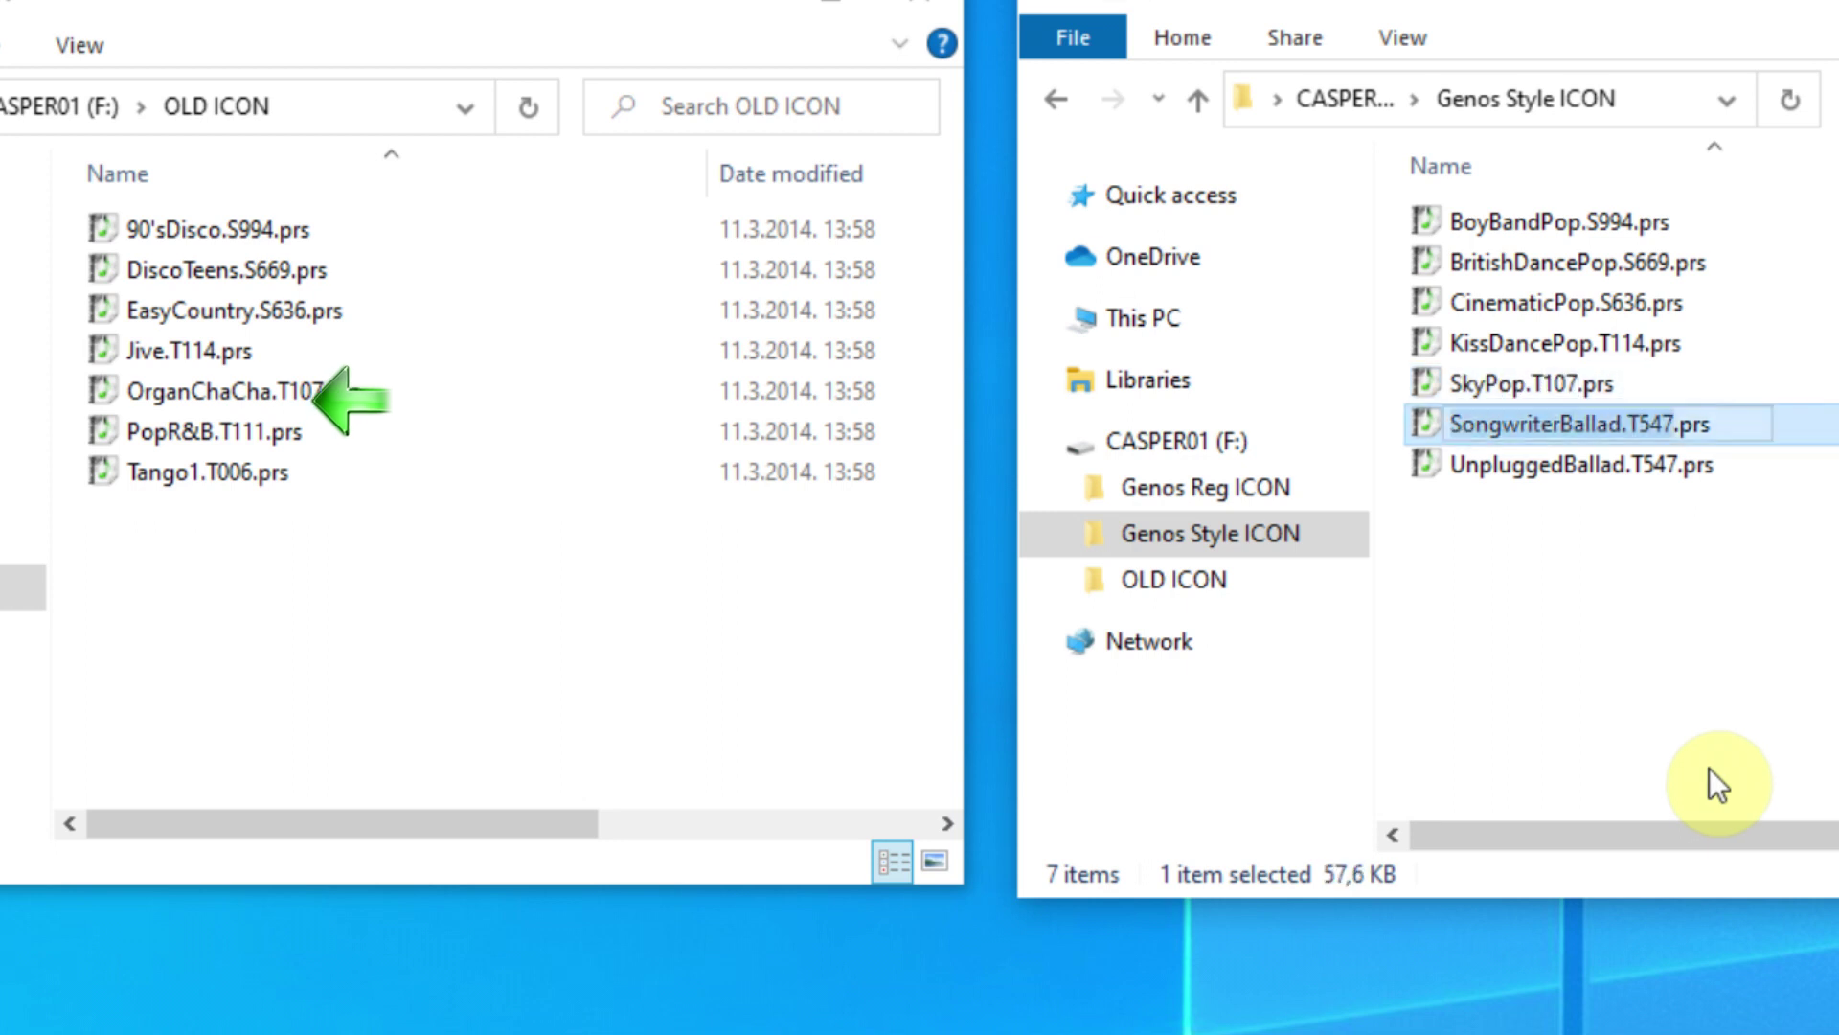
key("Right")
key("BackSpace")
key("BackSpace")
key("BackSpace")
type("111")
key("Return")
Rename the UnpluggedBallad file in the Genos Style ICON folder to UnpluggedBallad.T006.prs.
key("Down")
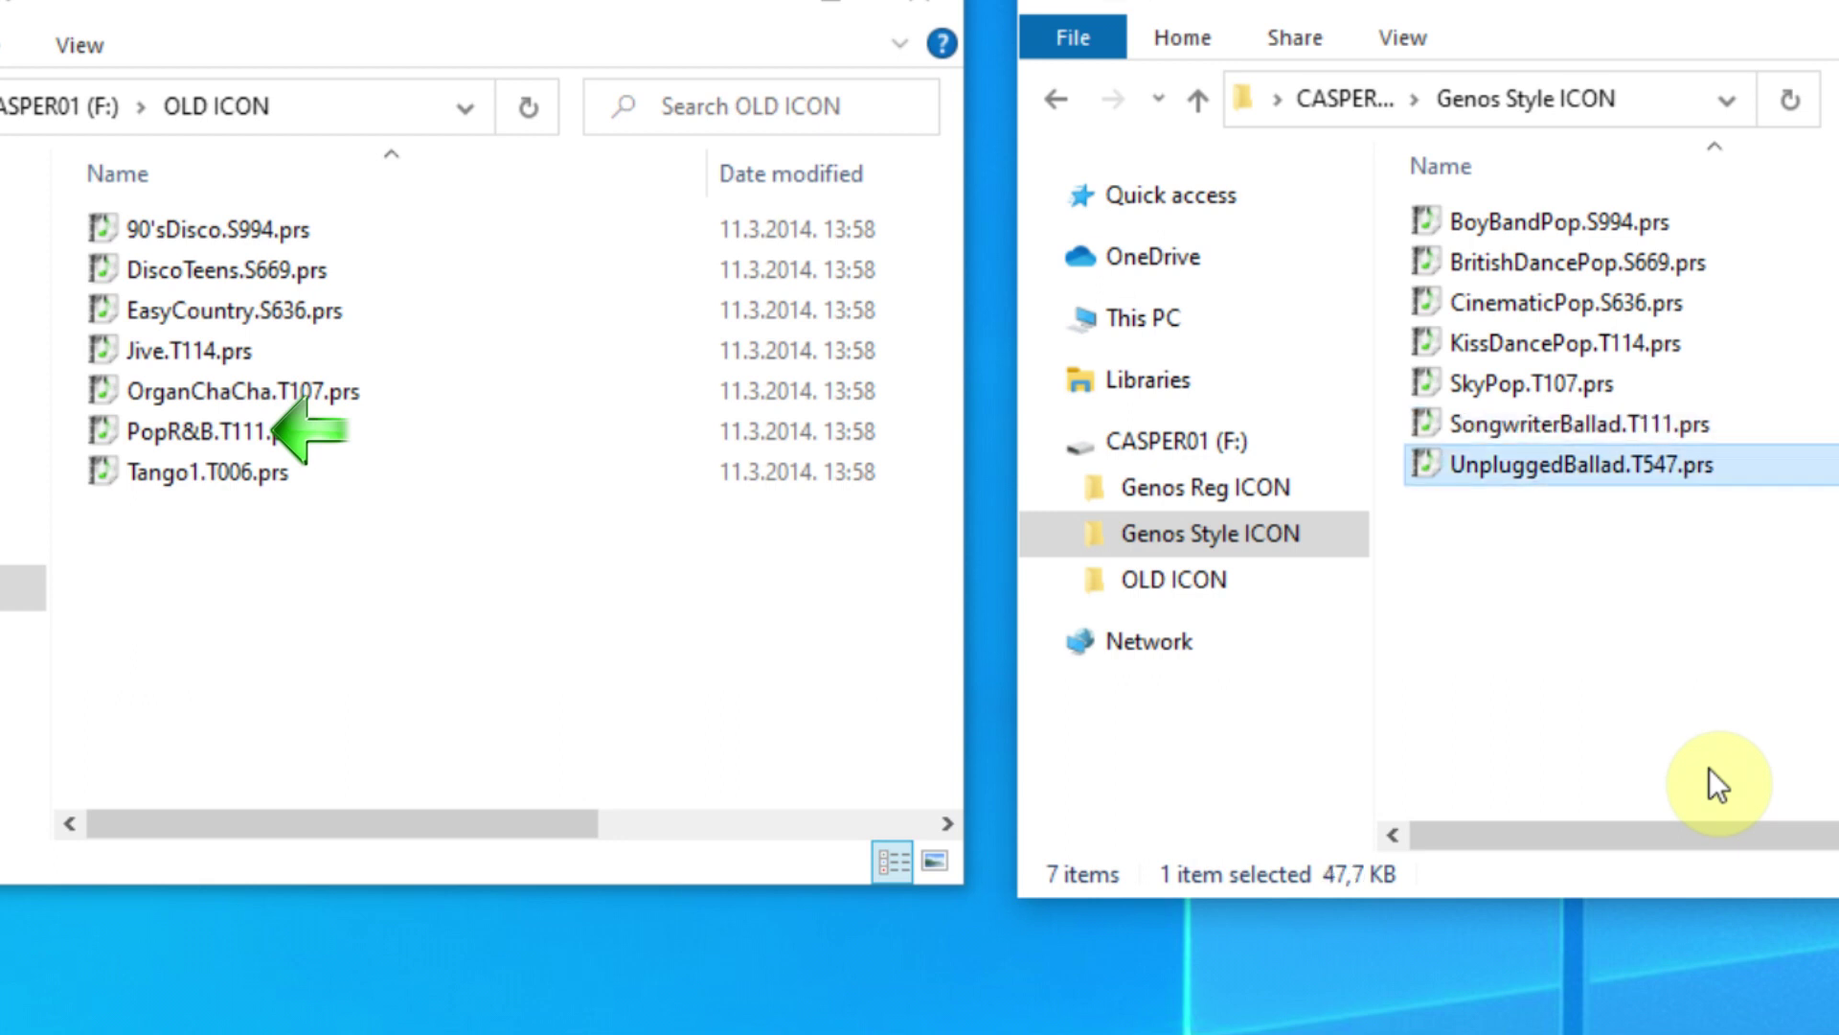
key("F2")
key("Right")
key("BackSpace")
key("BackSpace")
key("BackSpace")
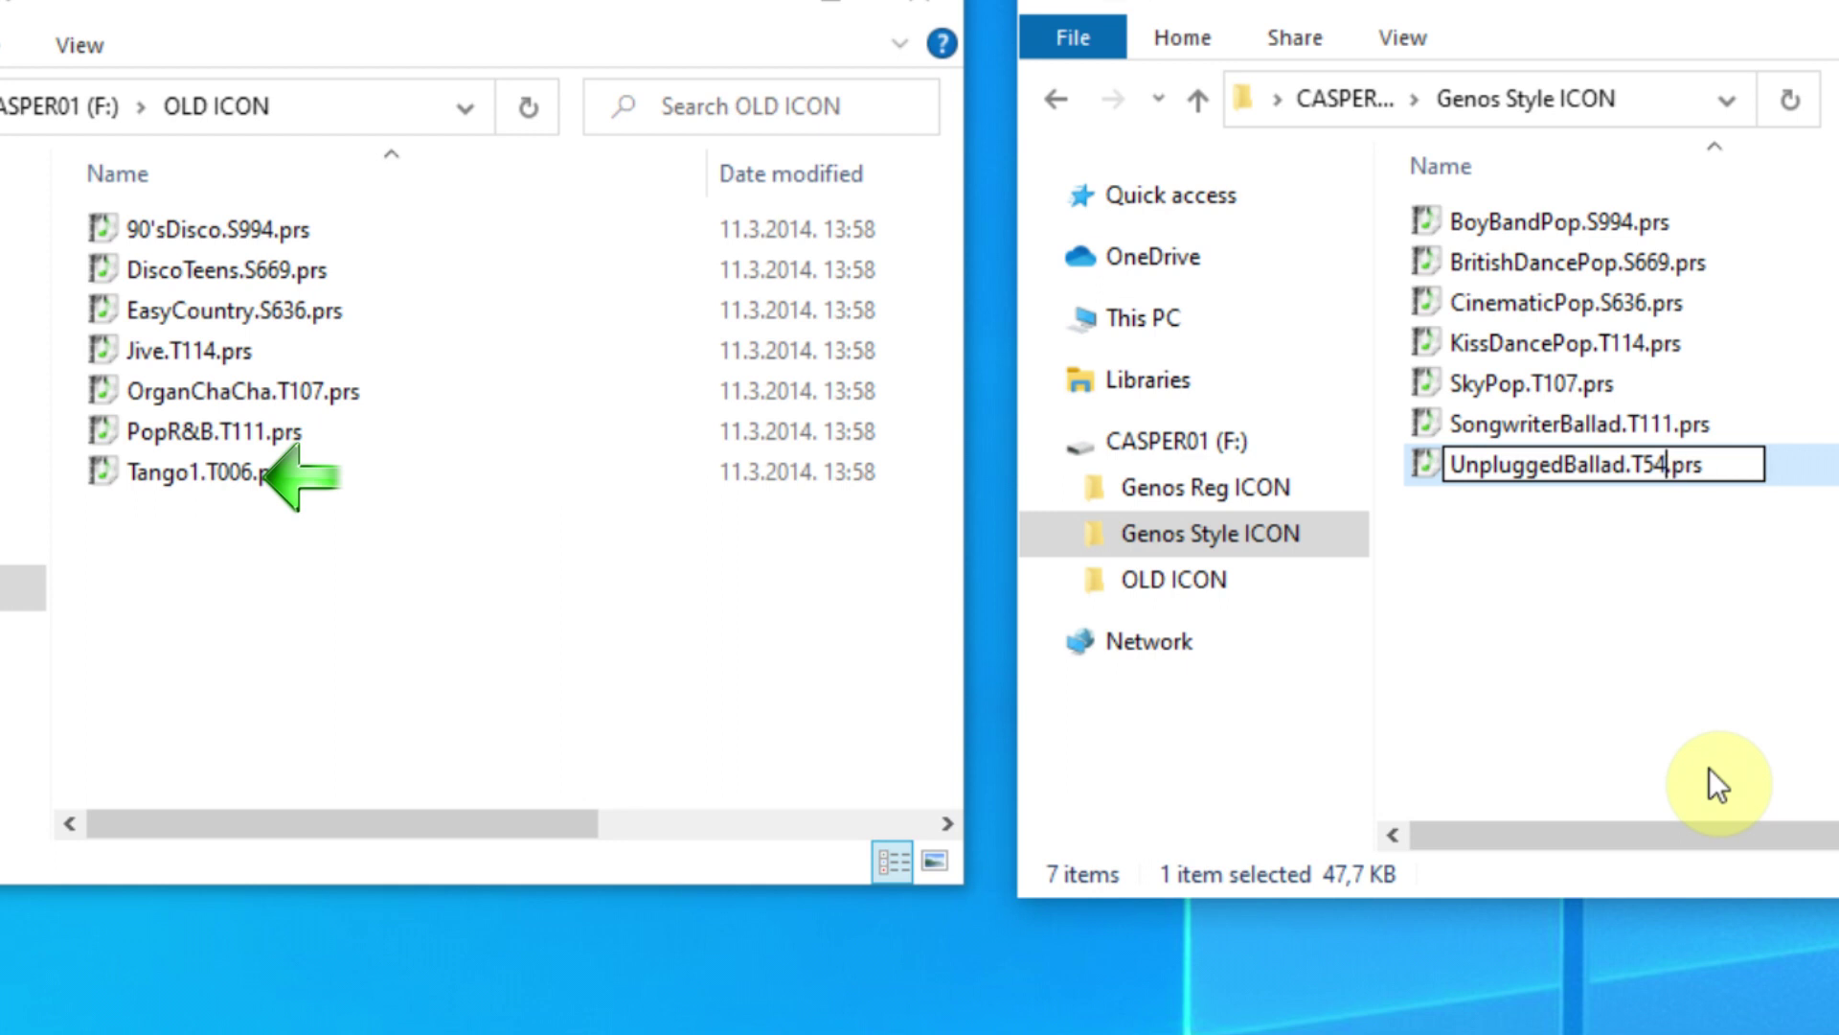
type("006")
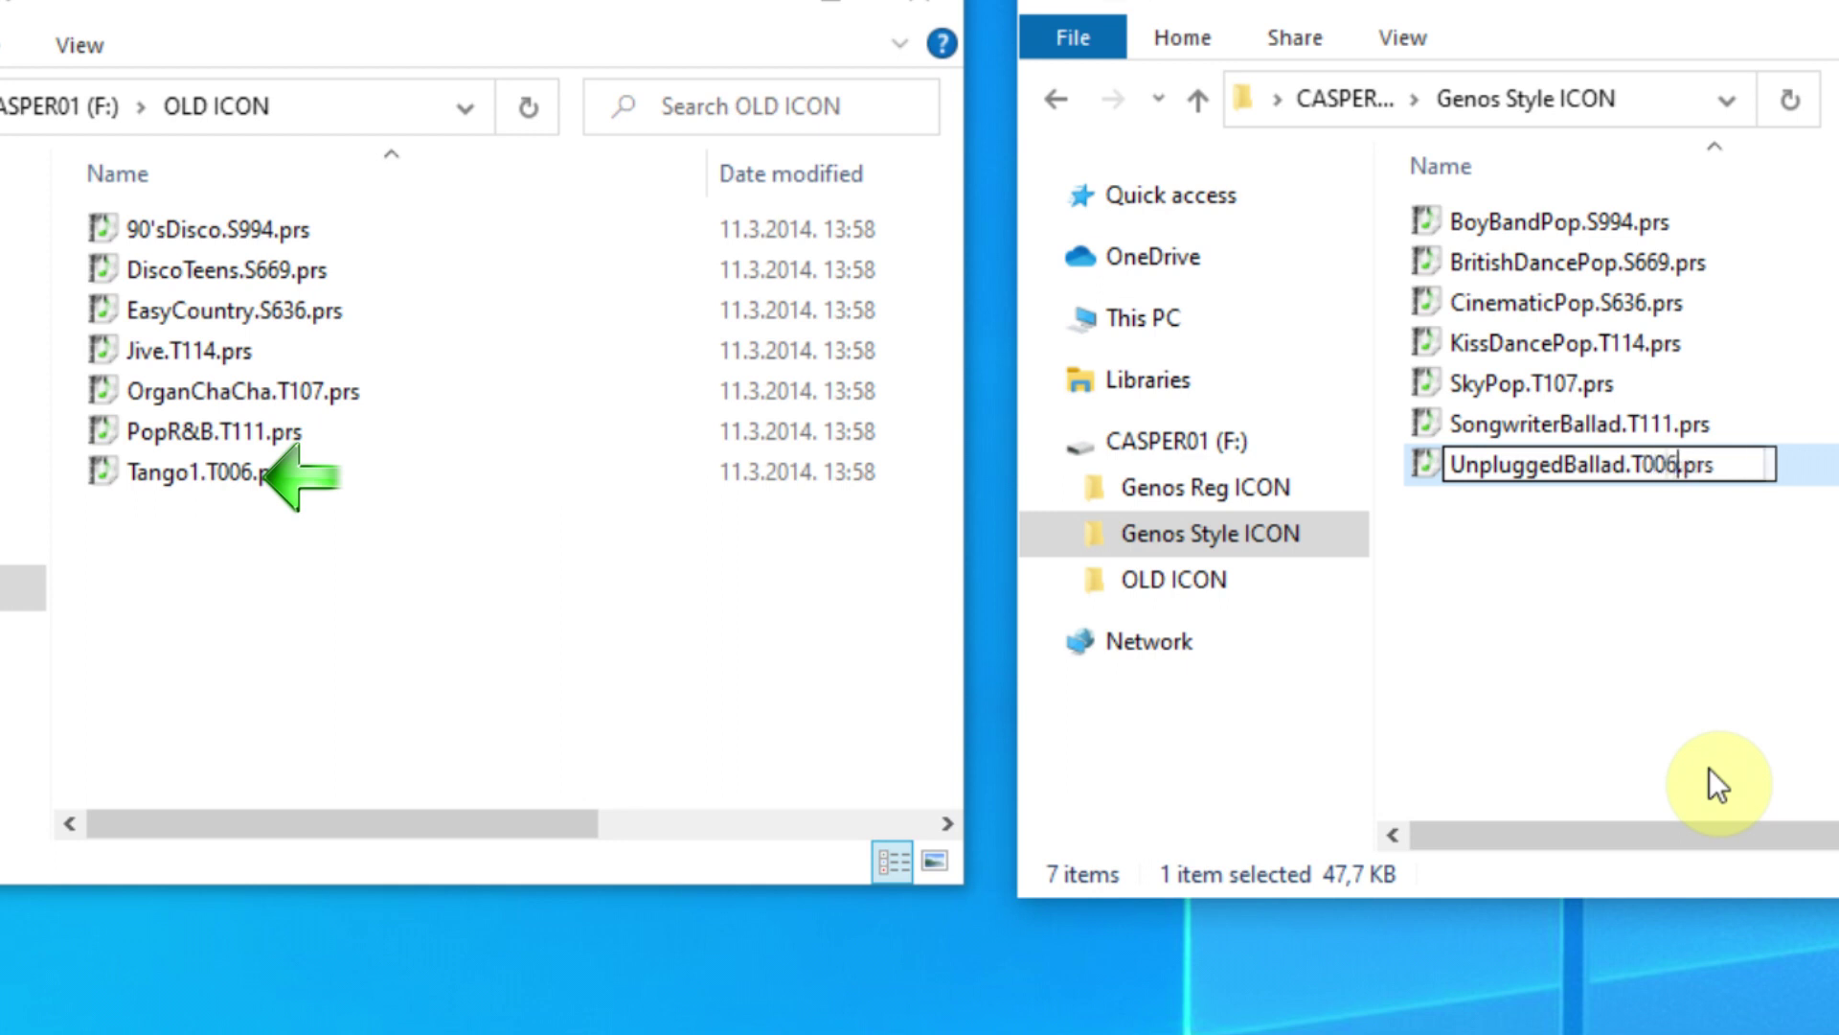
key("Return")
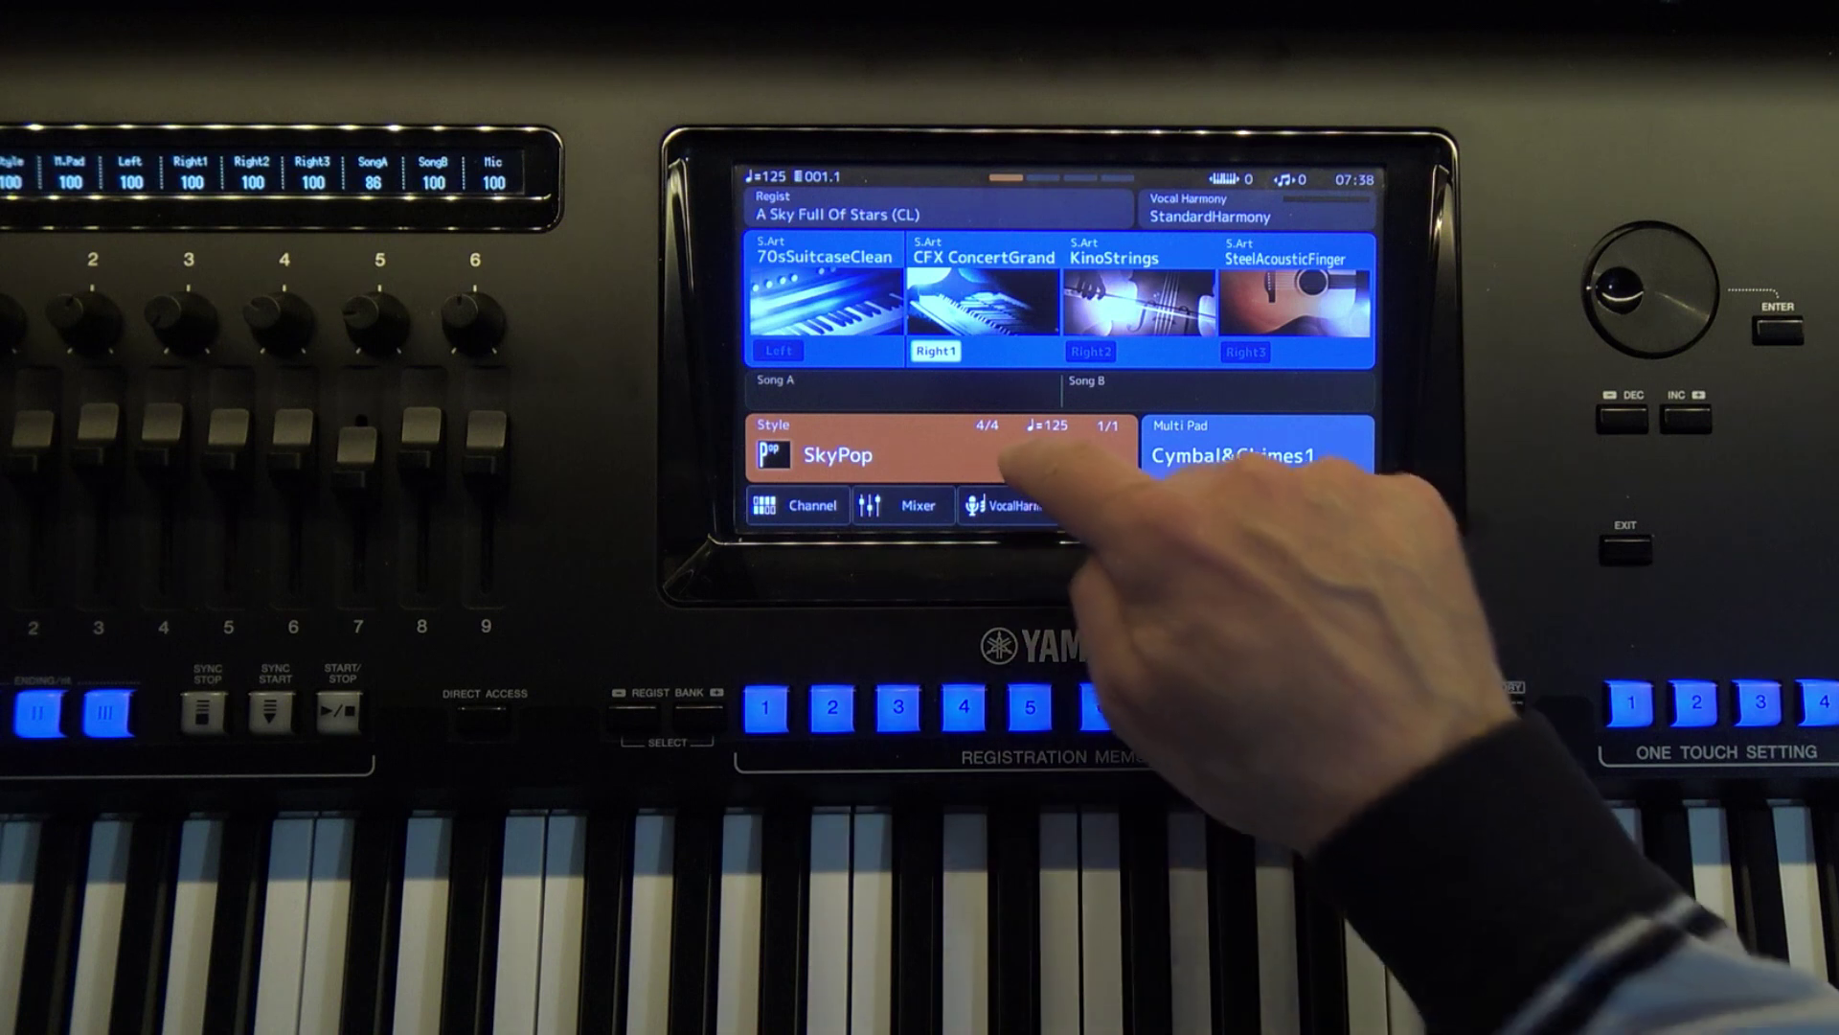
Switch to the Yamaha keyboard, view the style icons in the USB1 folder OLD ICON, and return to the USB1 root.
left_click(943, 455)
left_click(1006, 187)
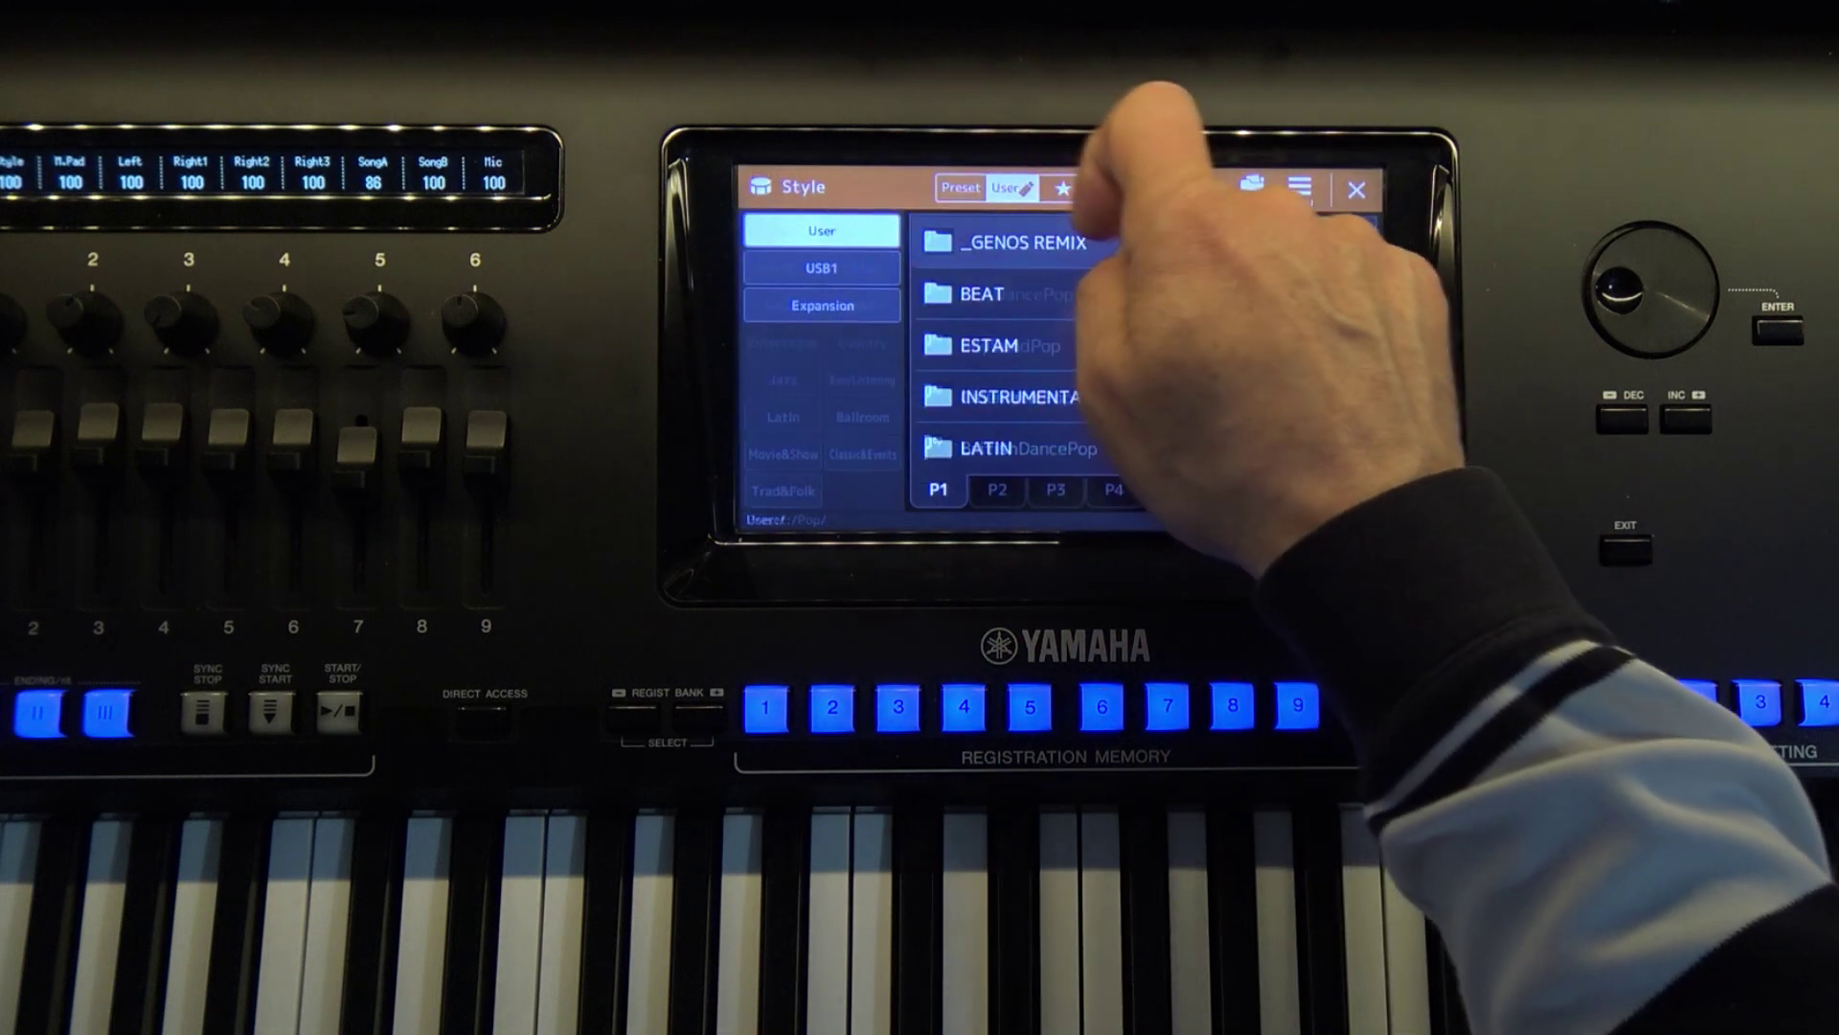
left_click(822, 268)
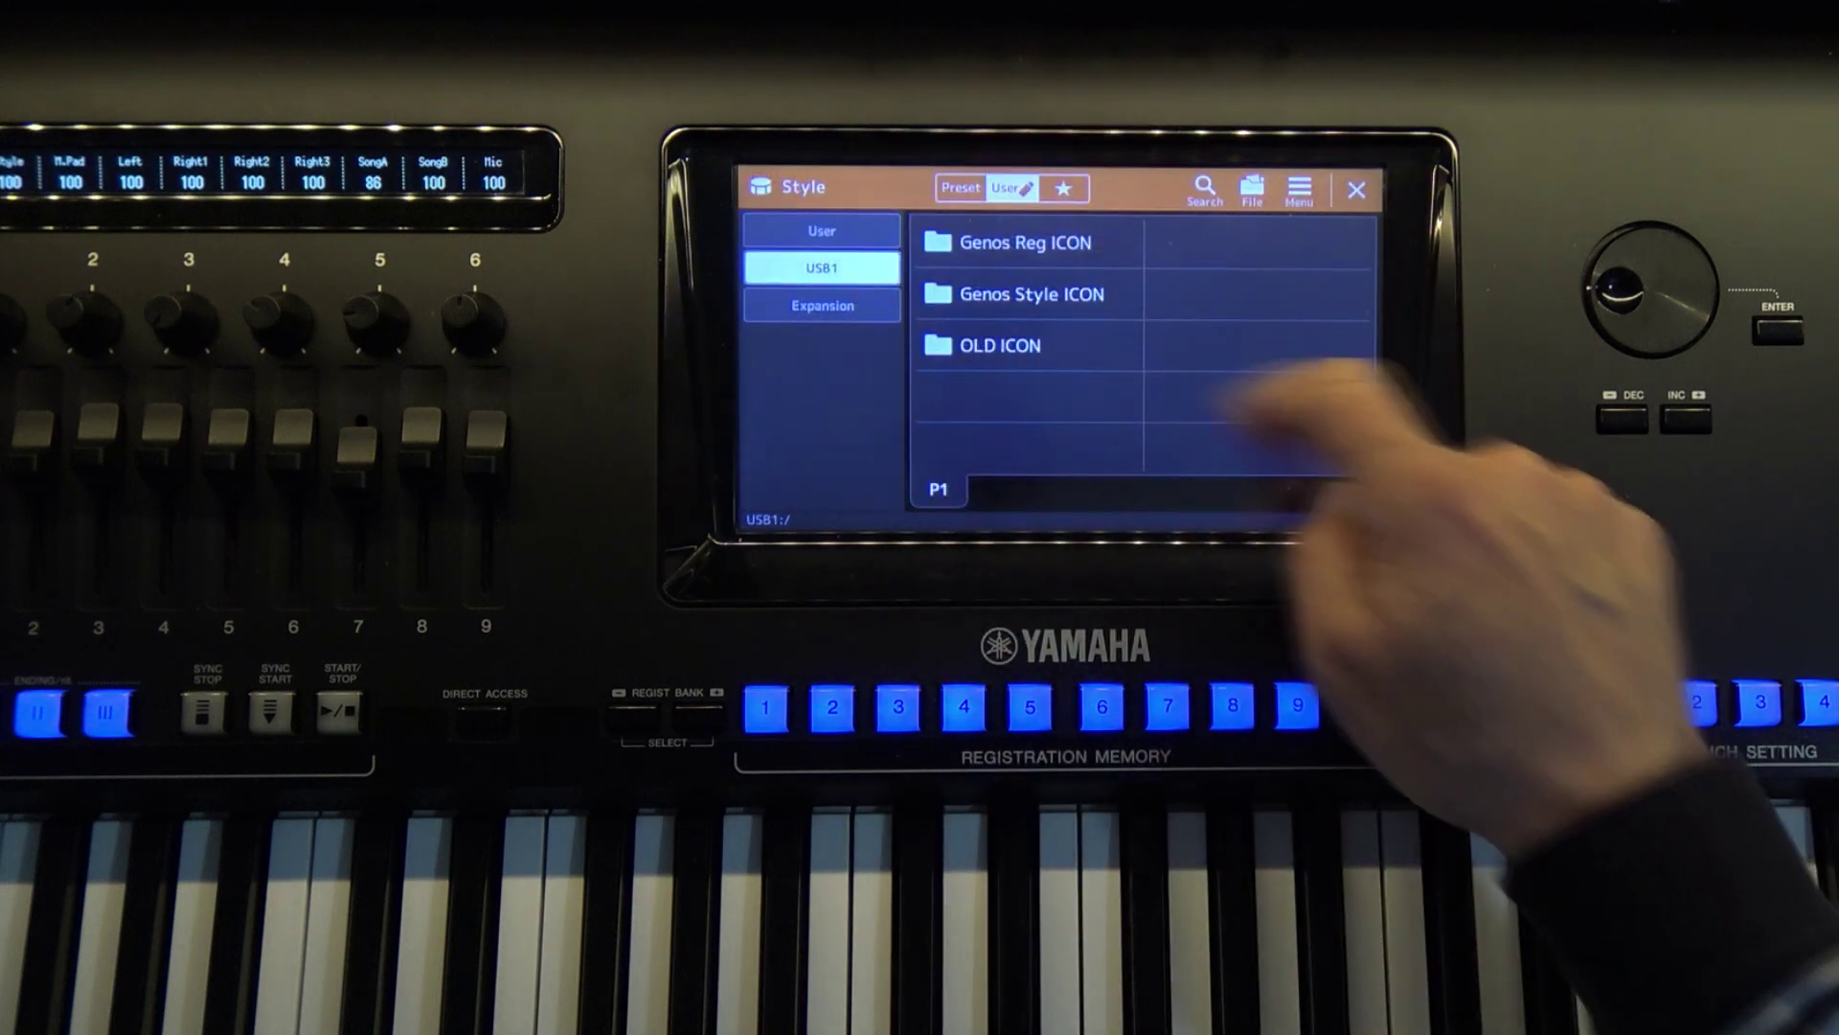
left_click(1006, 345)
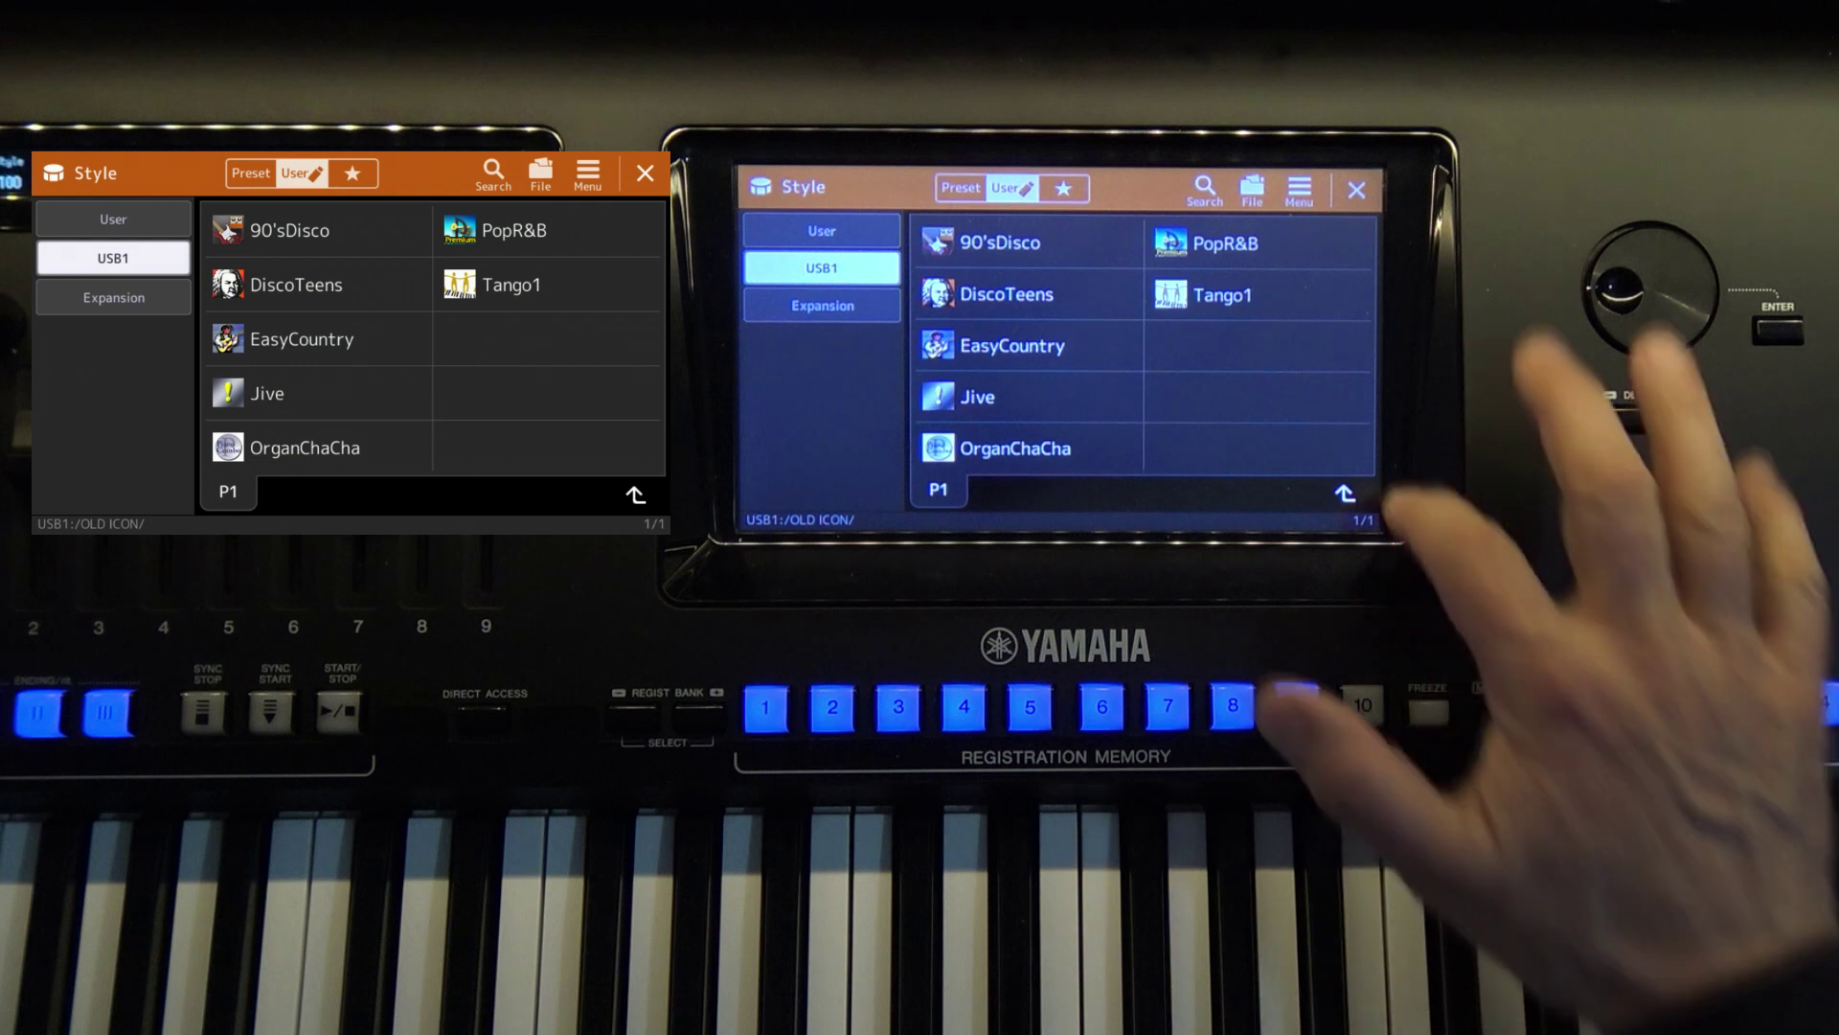
left_click(1332, 491)
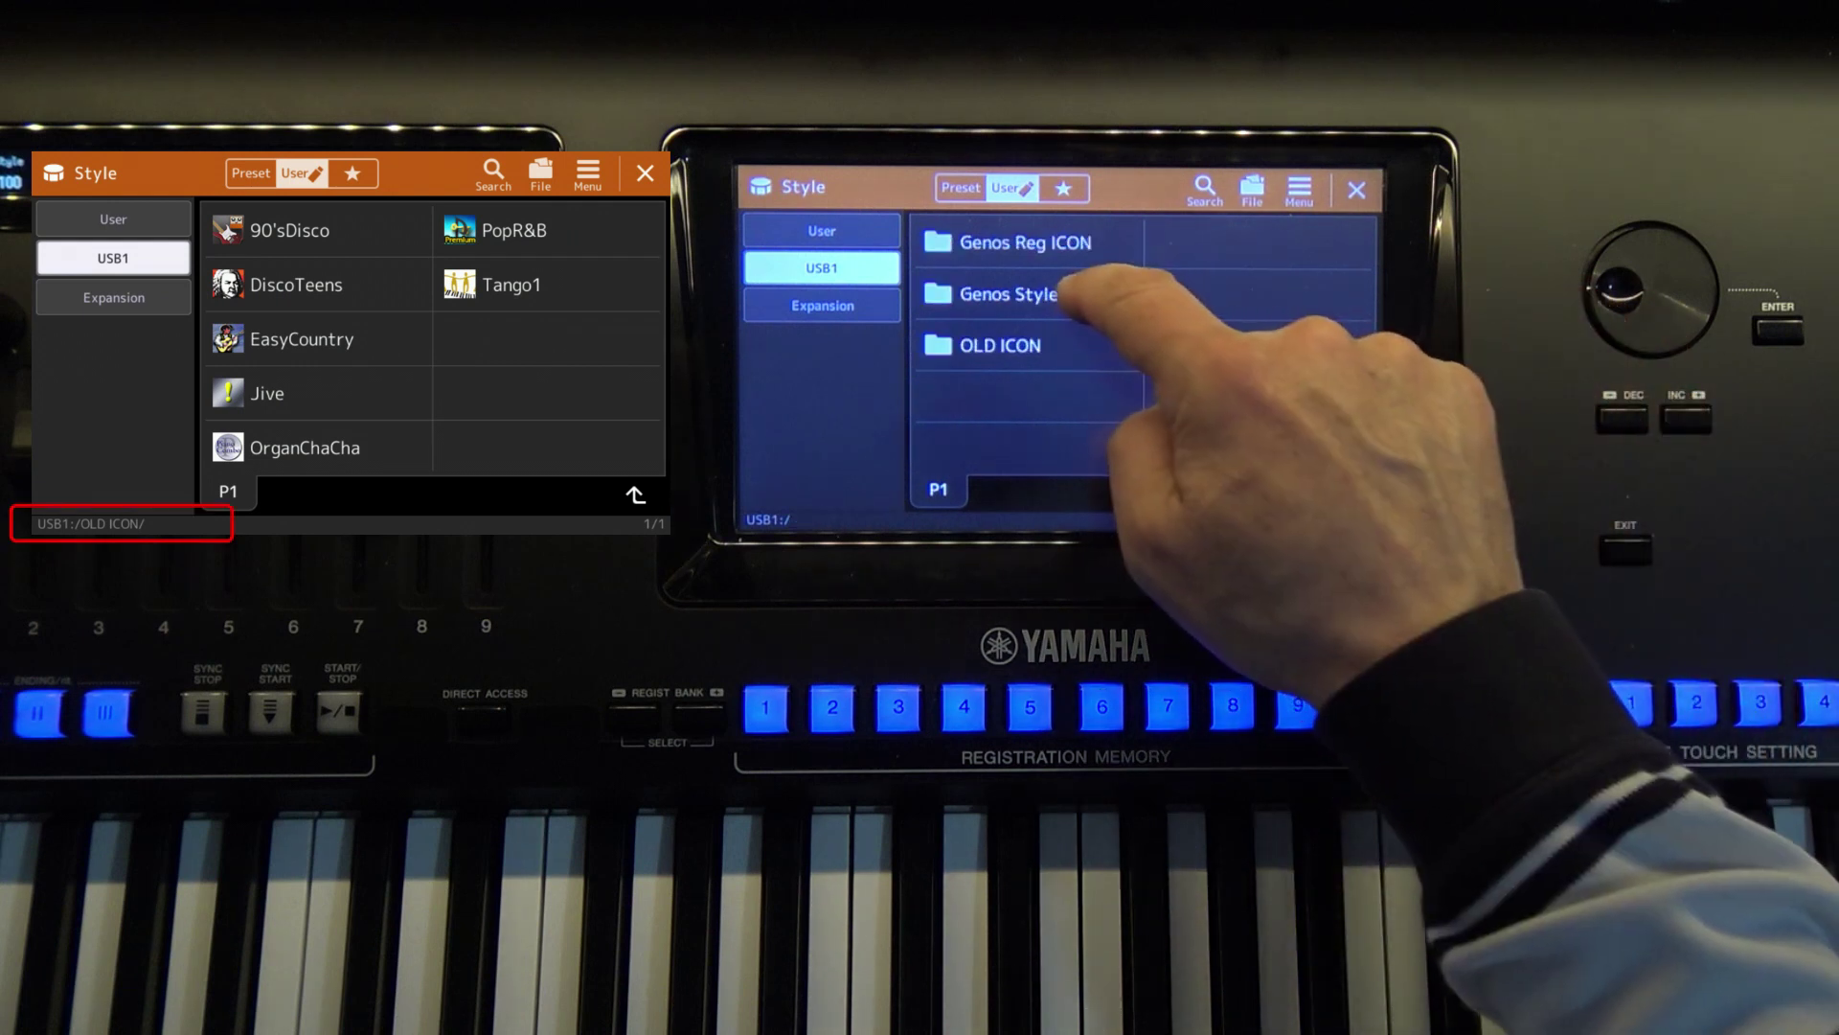
View the style icons in the USB1 folder Genos Style ICON on the keyboard.
left_click(1054, 292)
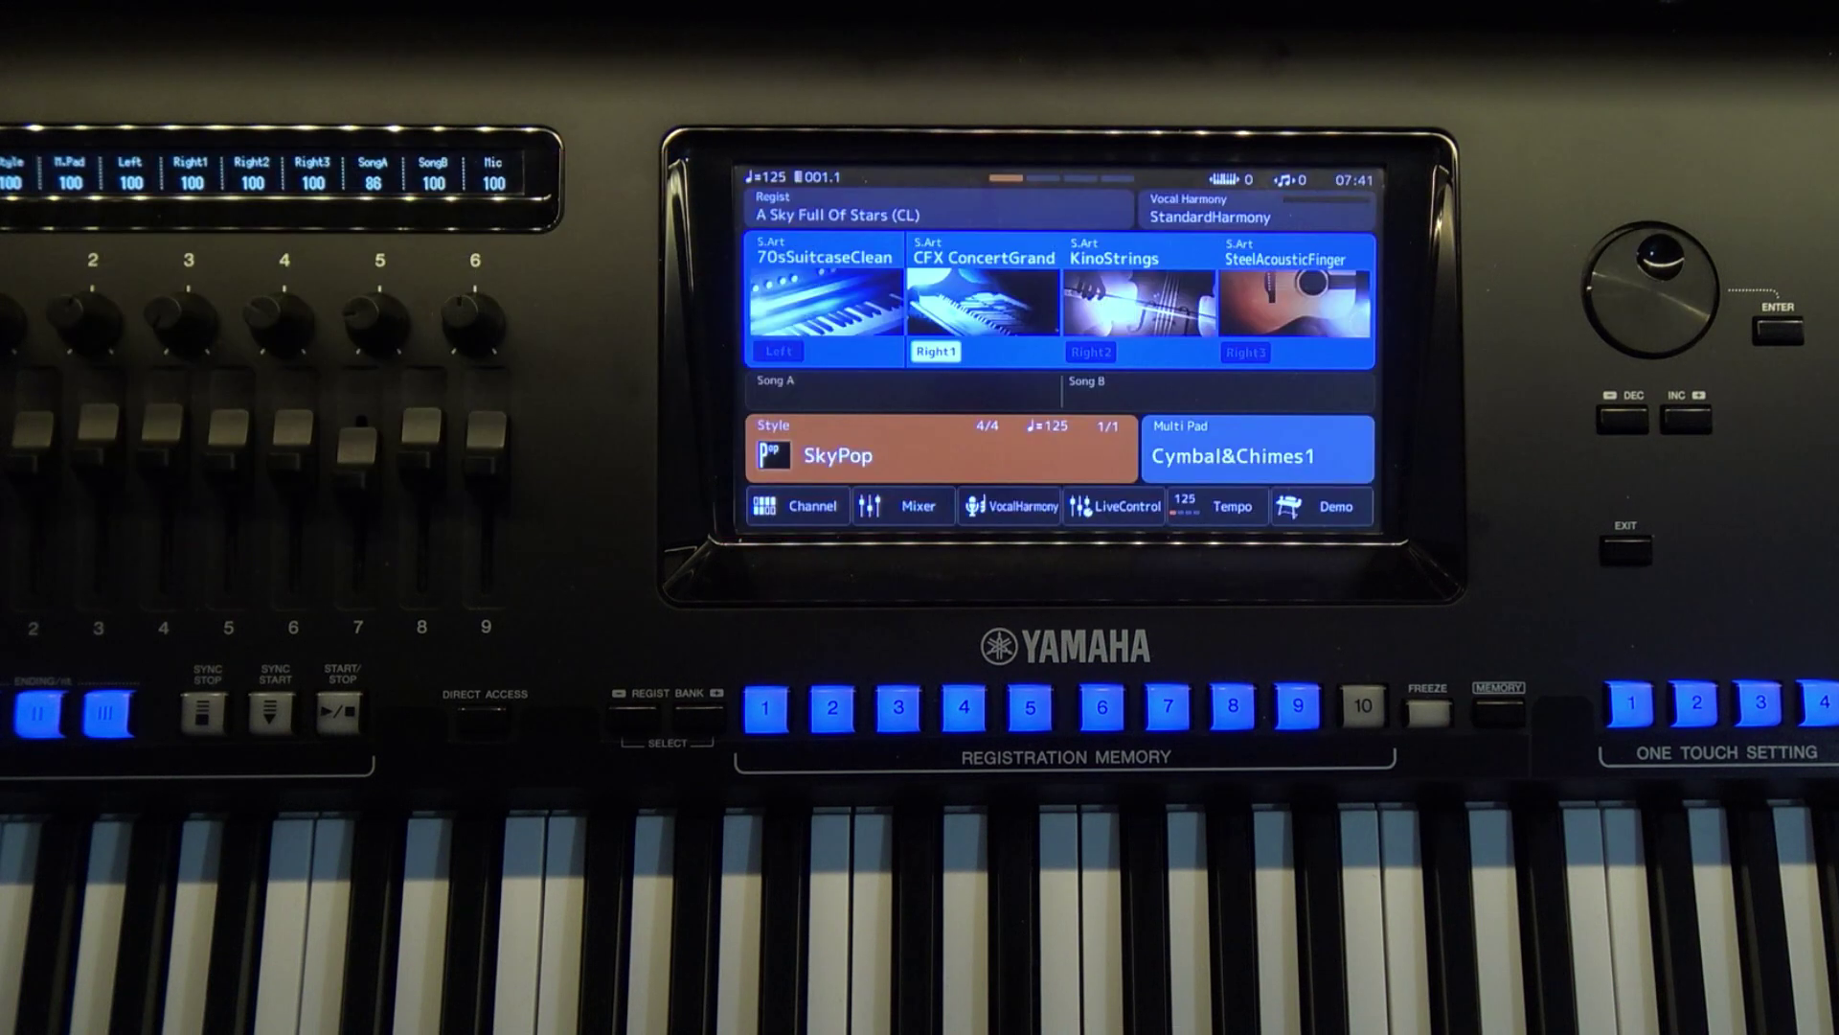
Copy the preset Multi Pad folder SteelGuitar to the root of USB1.
left_click(1245, 452)
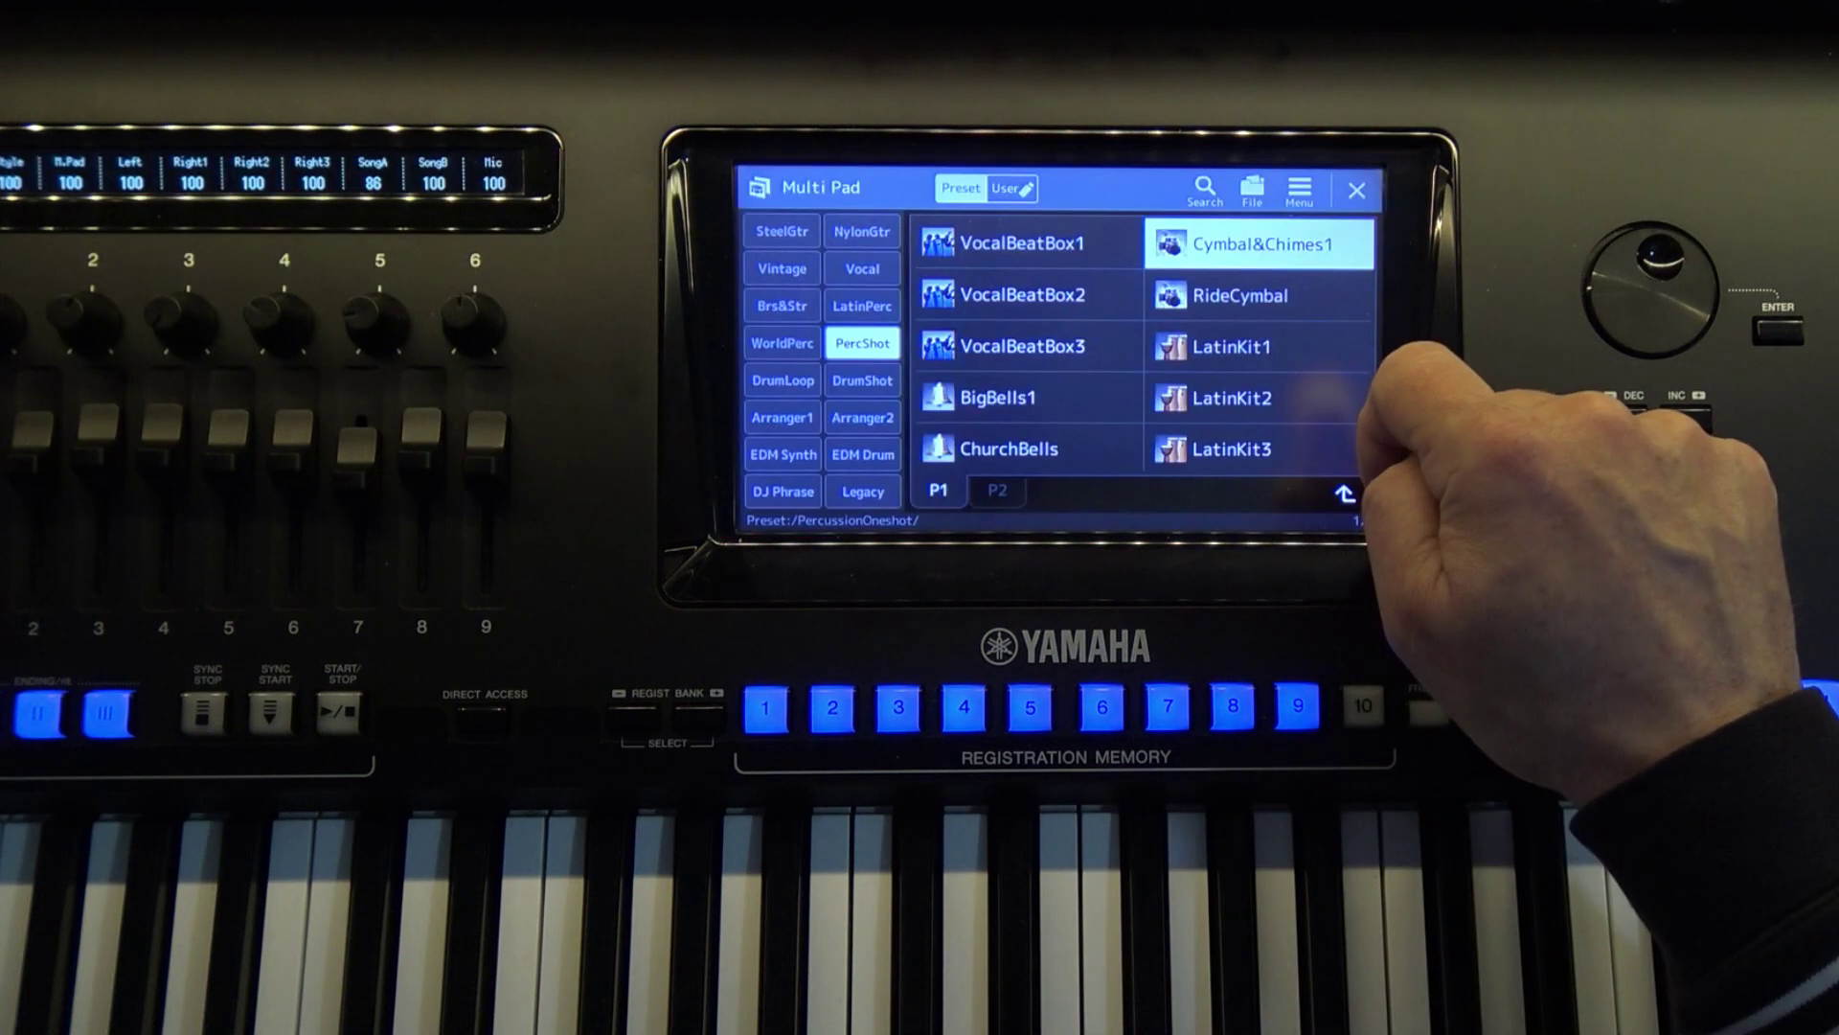
left_click(781, 230)
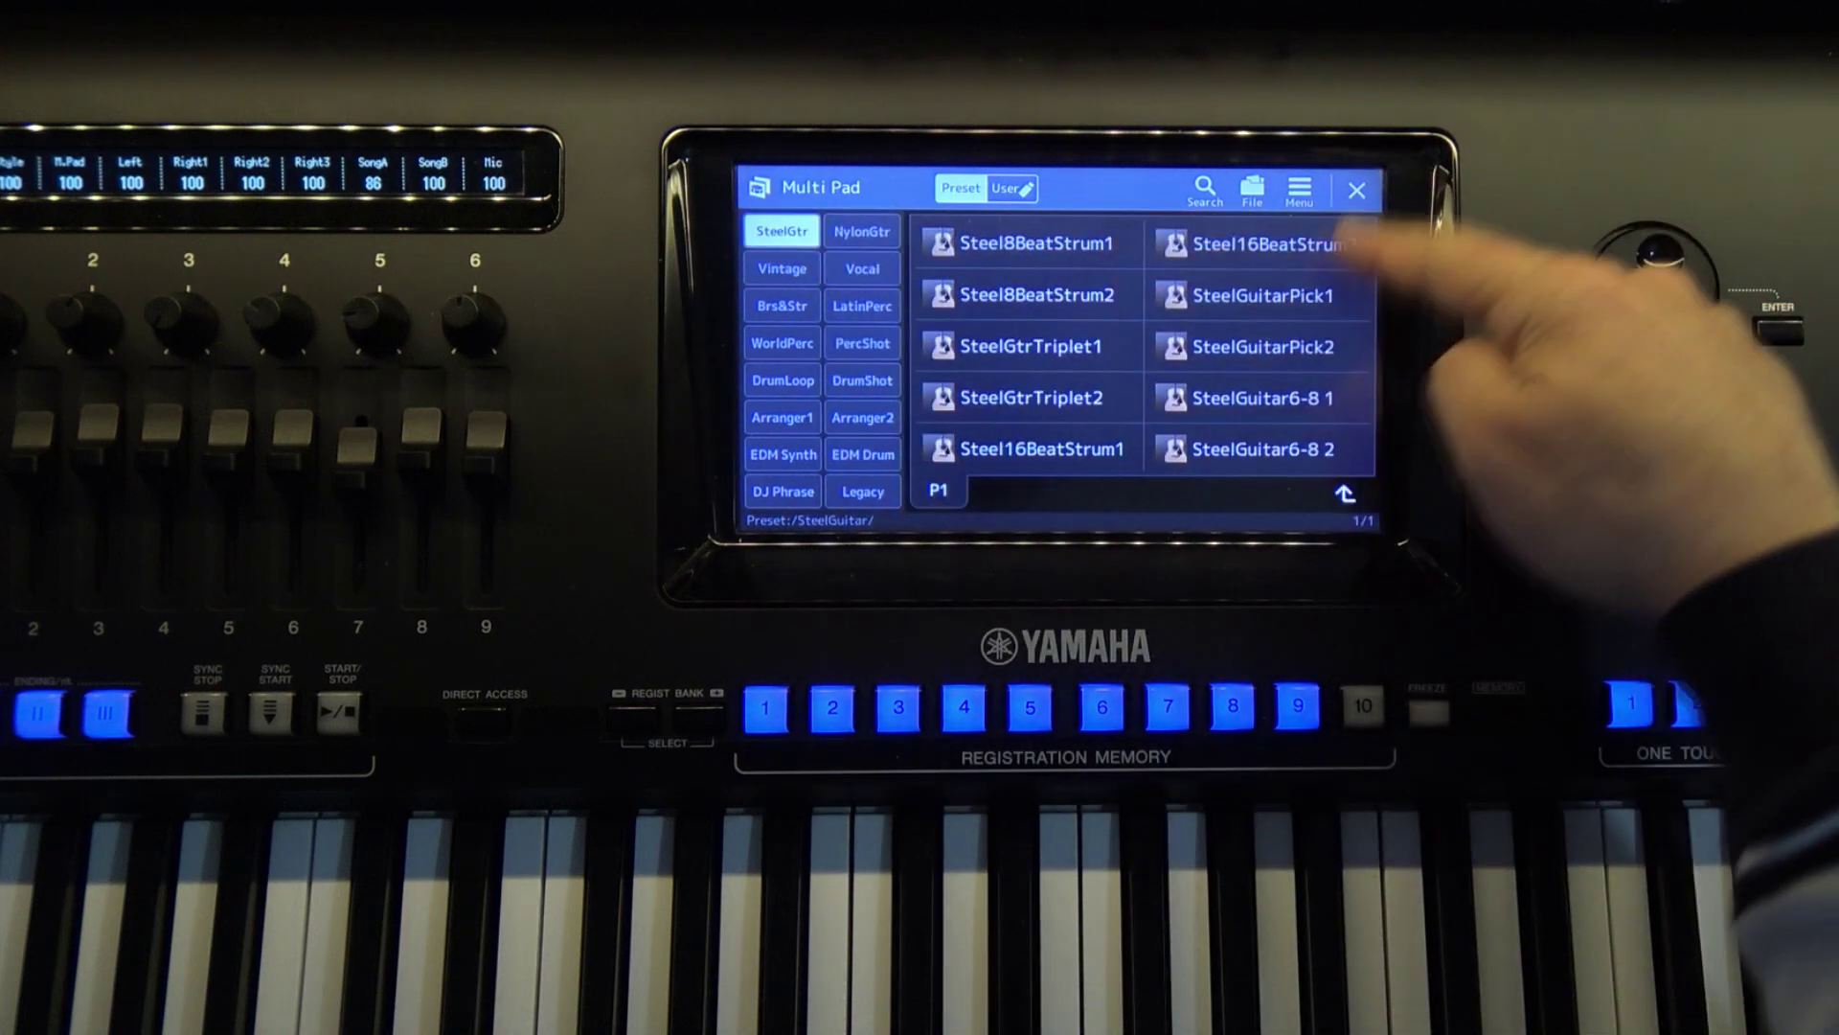
left_click(1331, 493)
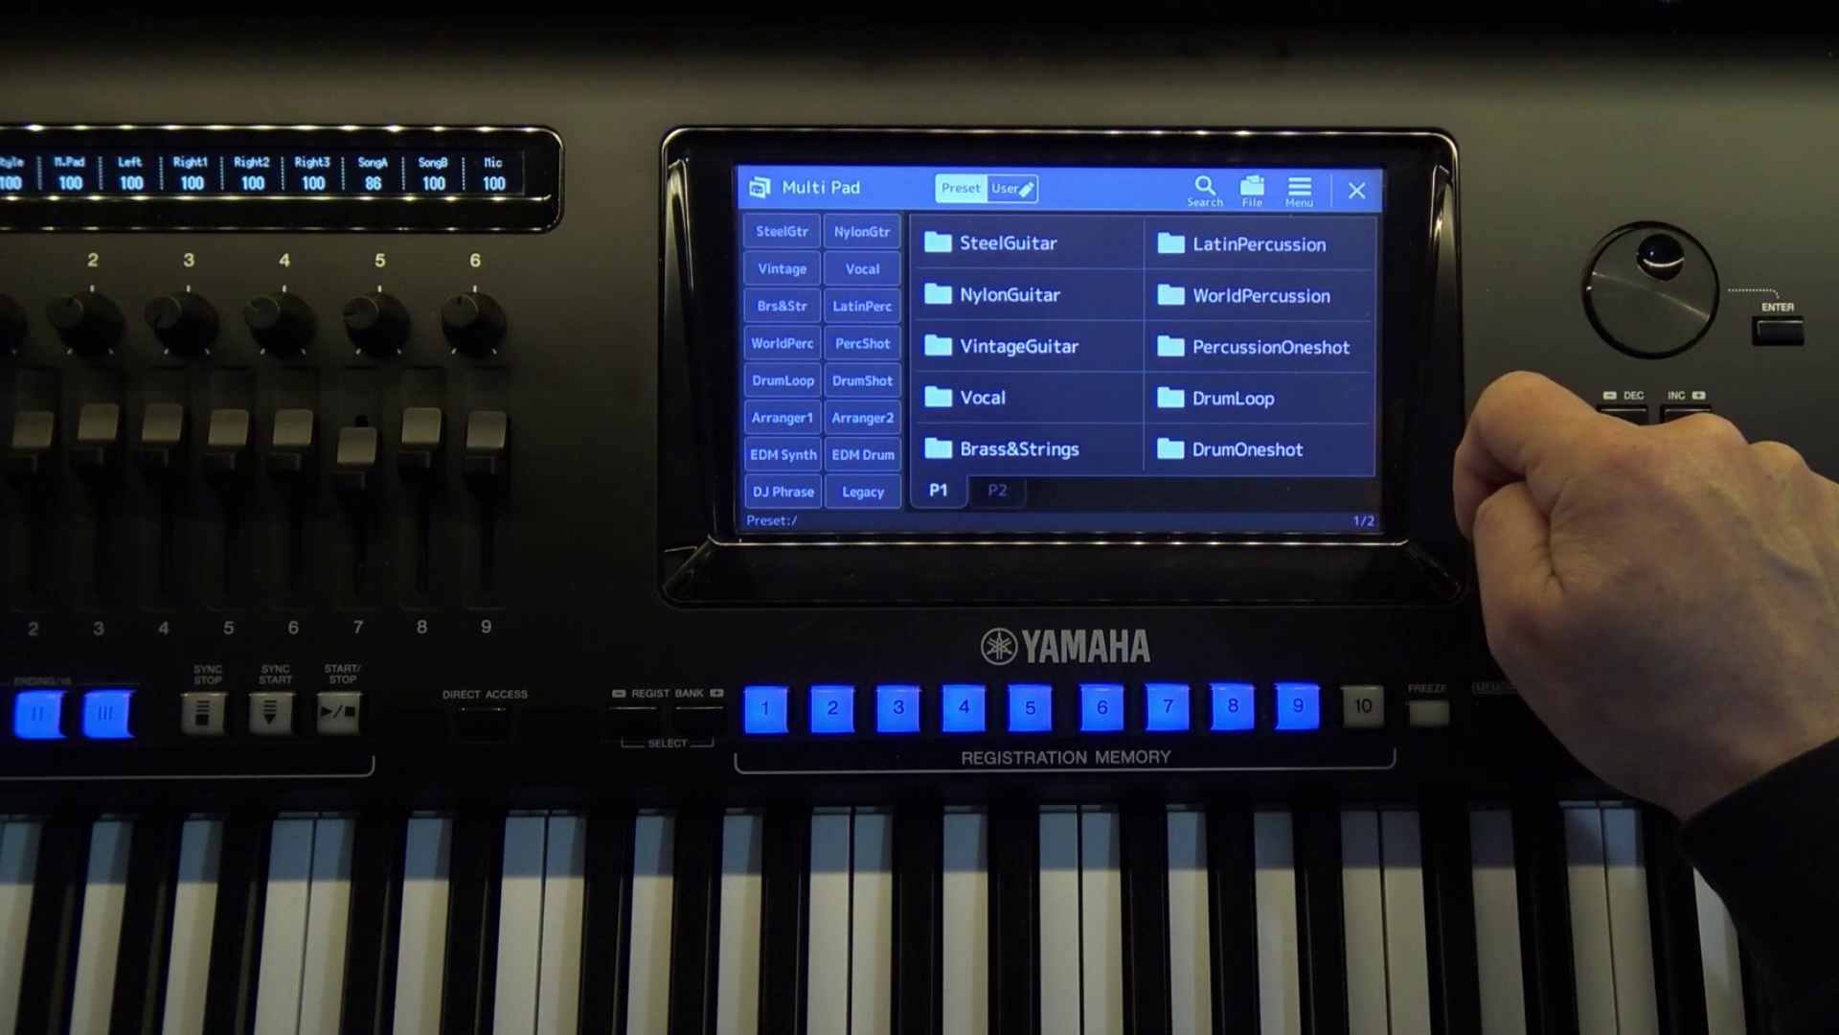
left_click(1245, 187)
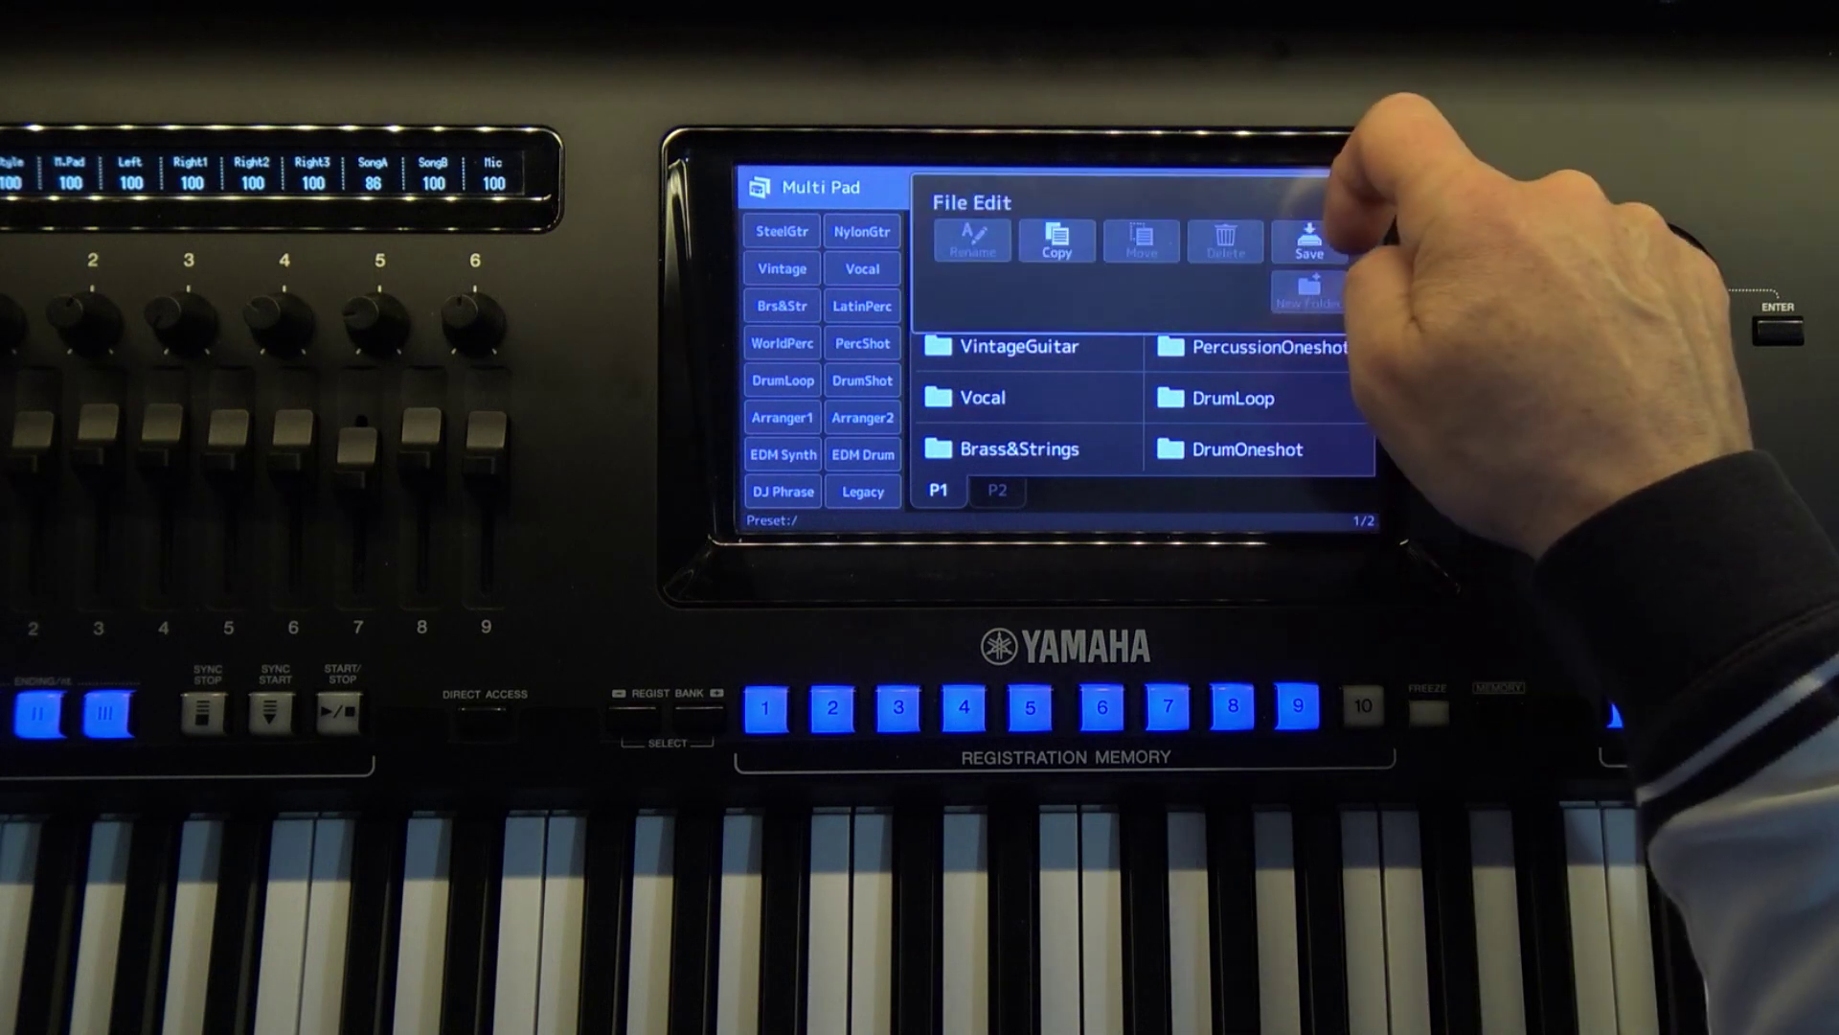
left_click(1078, 234)
left_click(996, 242)
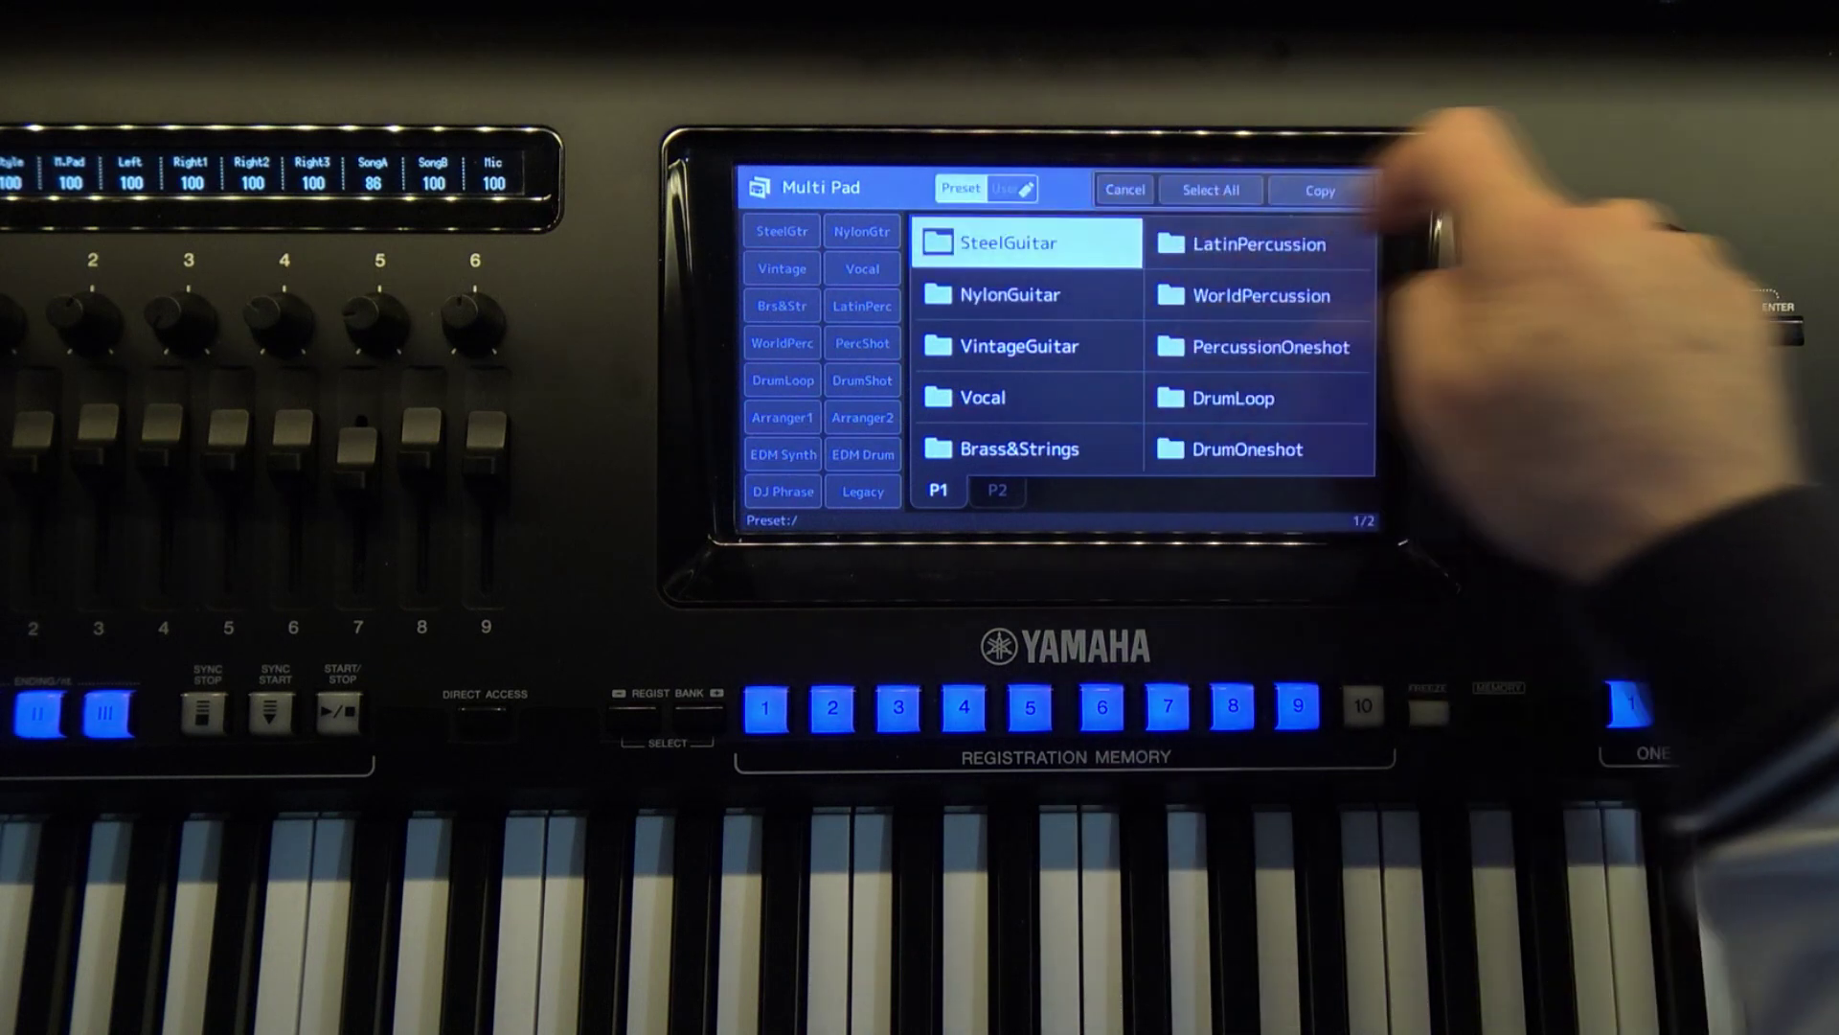
left_click(1320, 190)
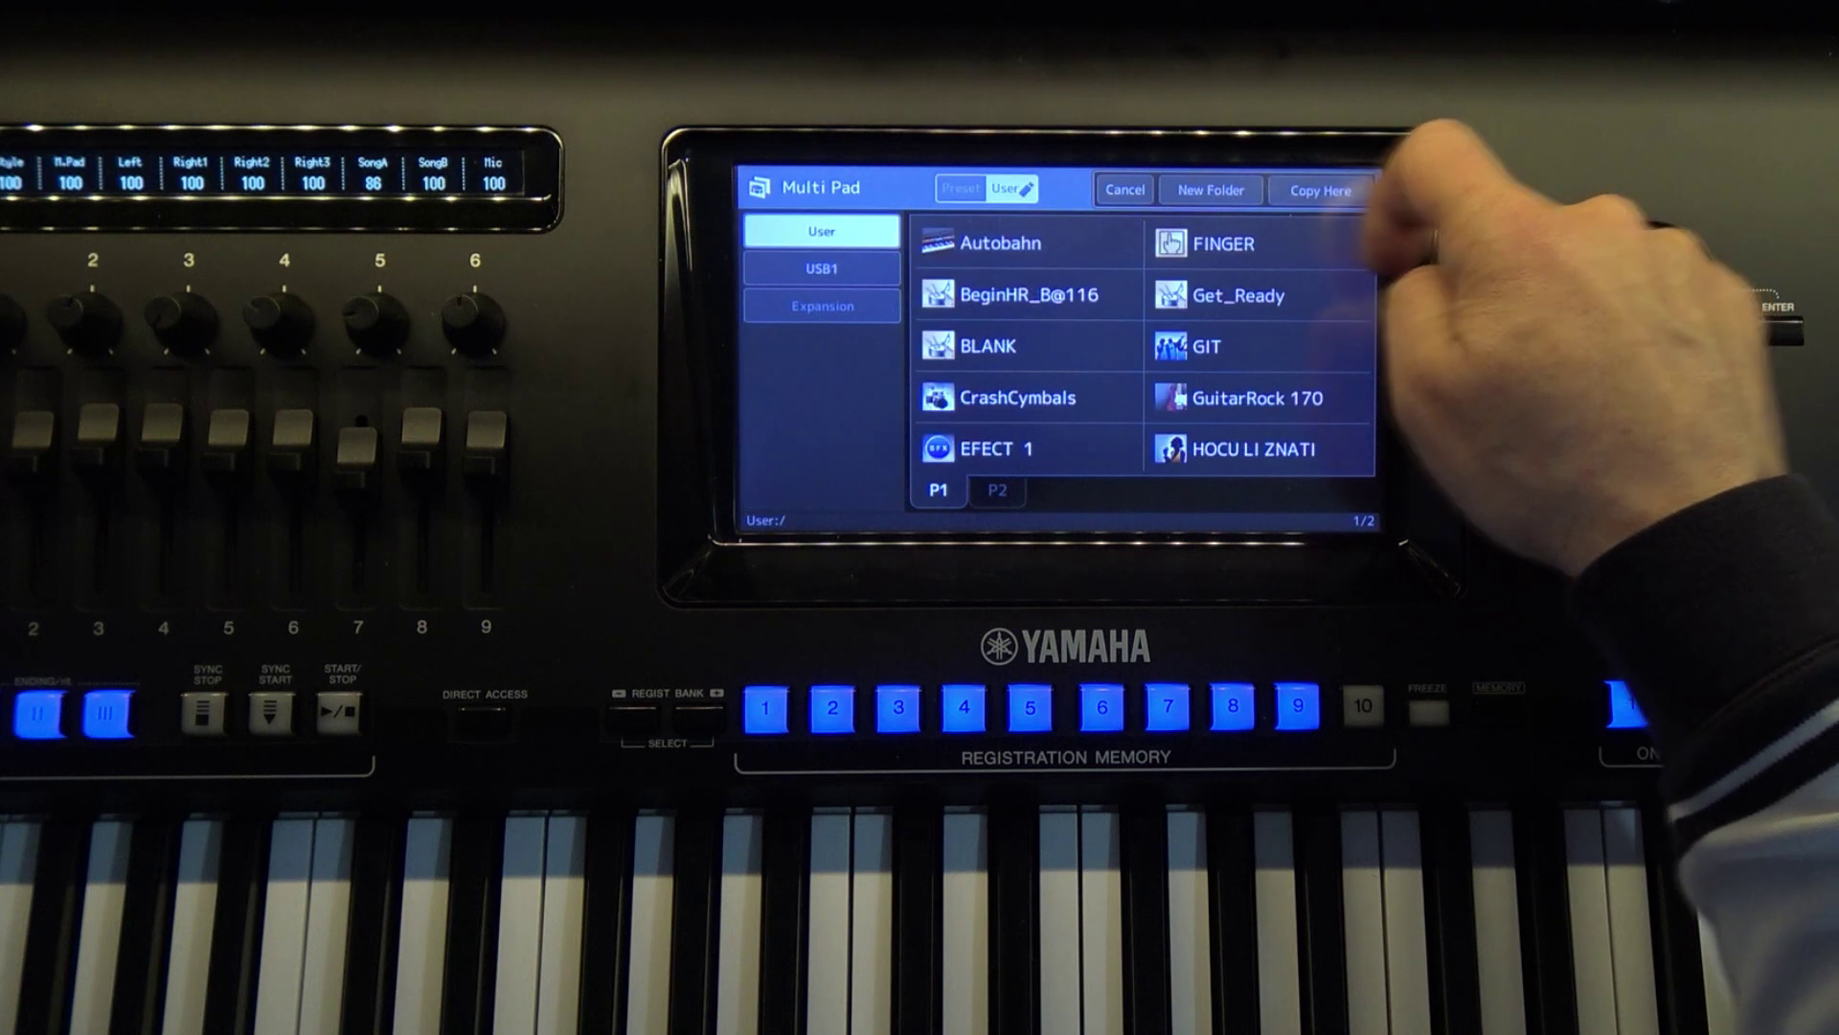
left_click(822, 268)
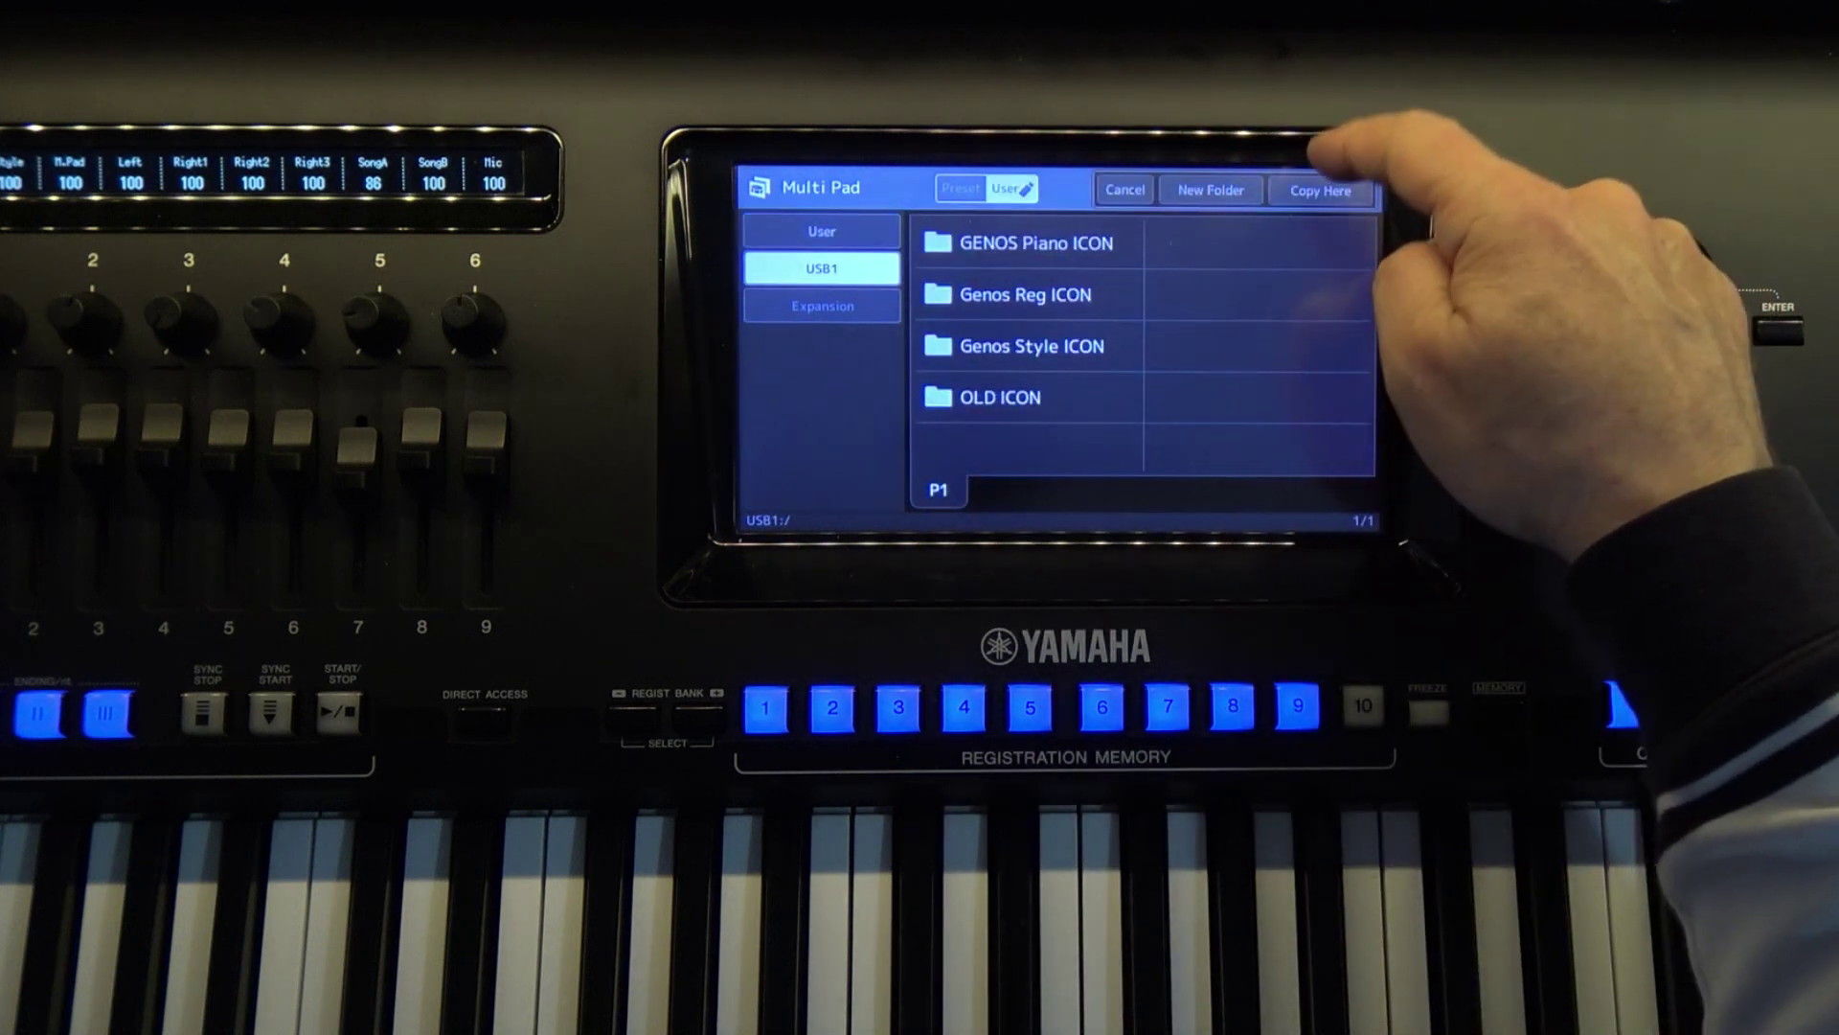
left_click(1320, 190)
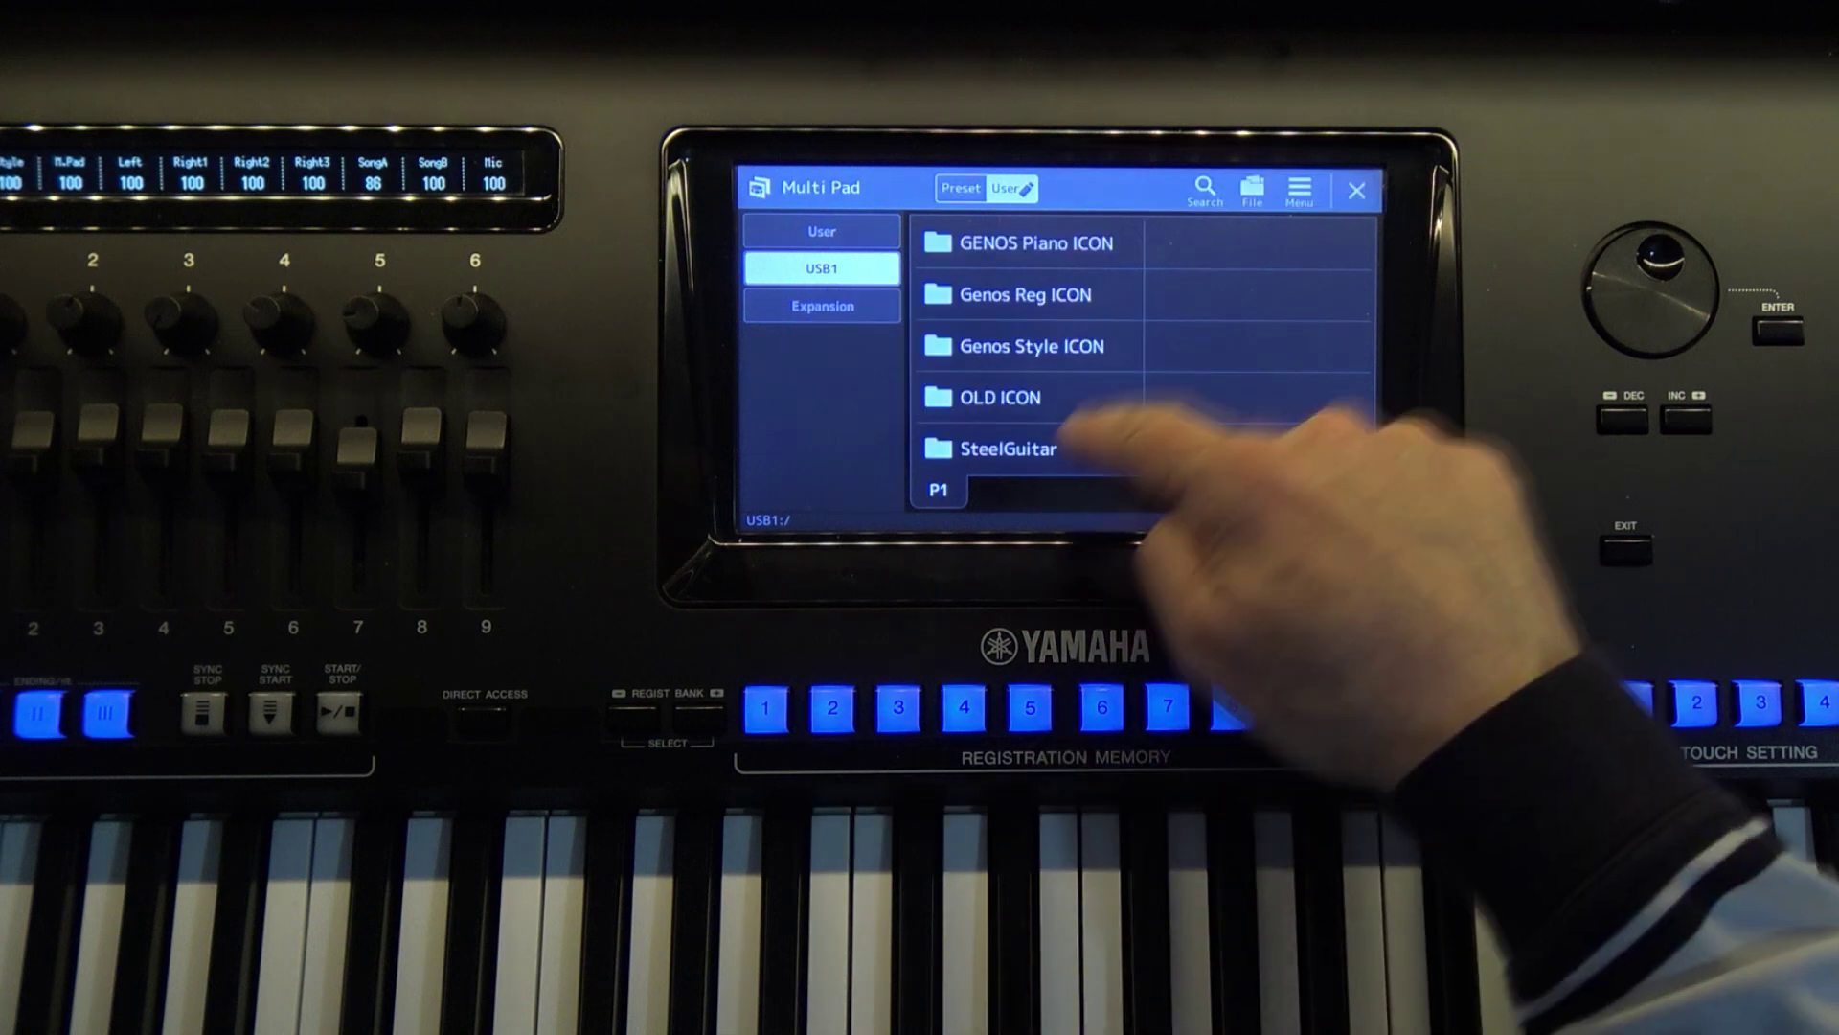
Rename the copied SteelGuitar folder on USB1 as MP SteelGuitar ICON.
left_click(1252, 189)
left_click(967, 240)
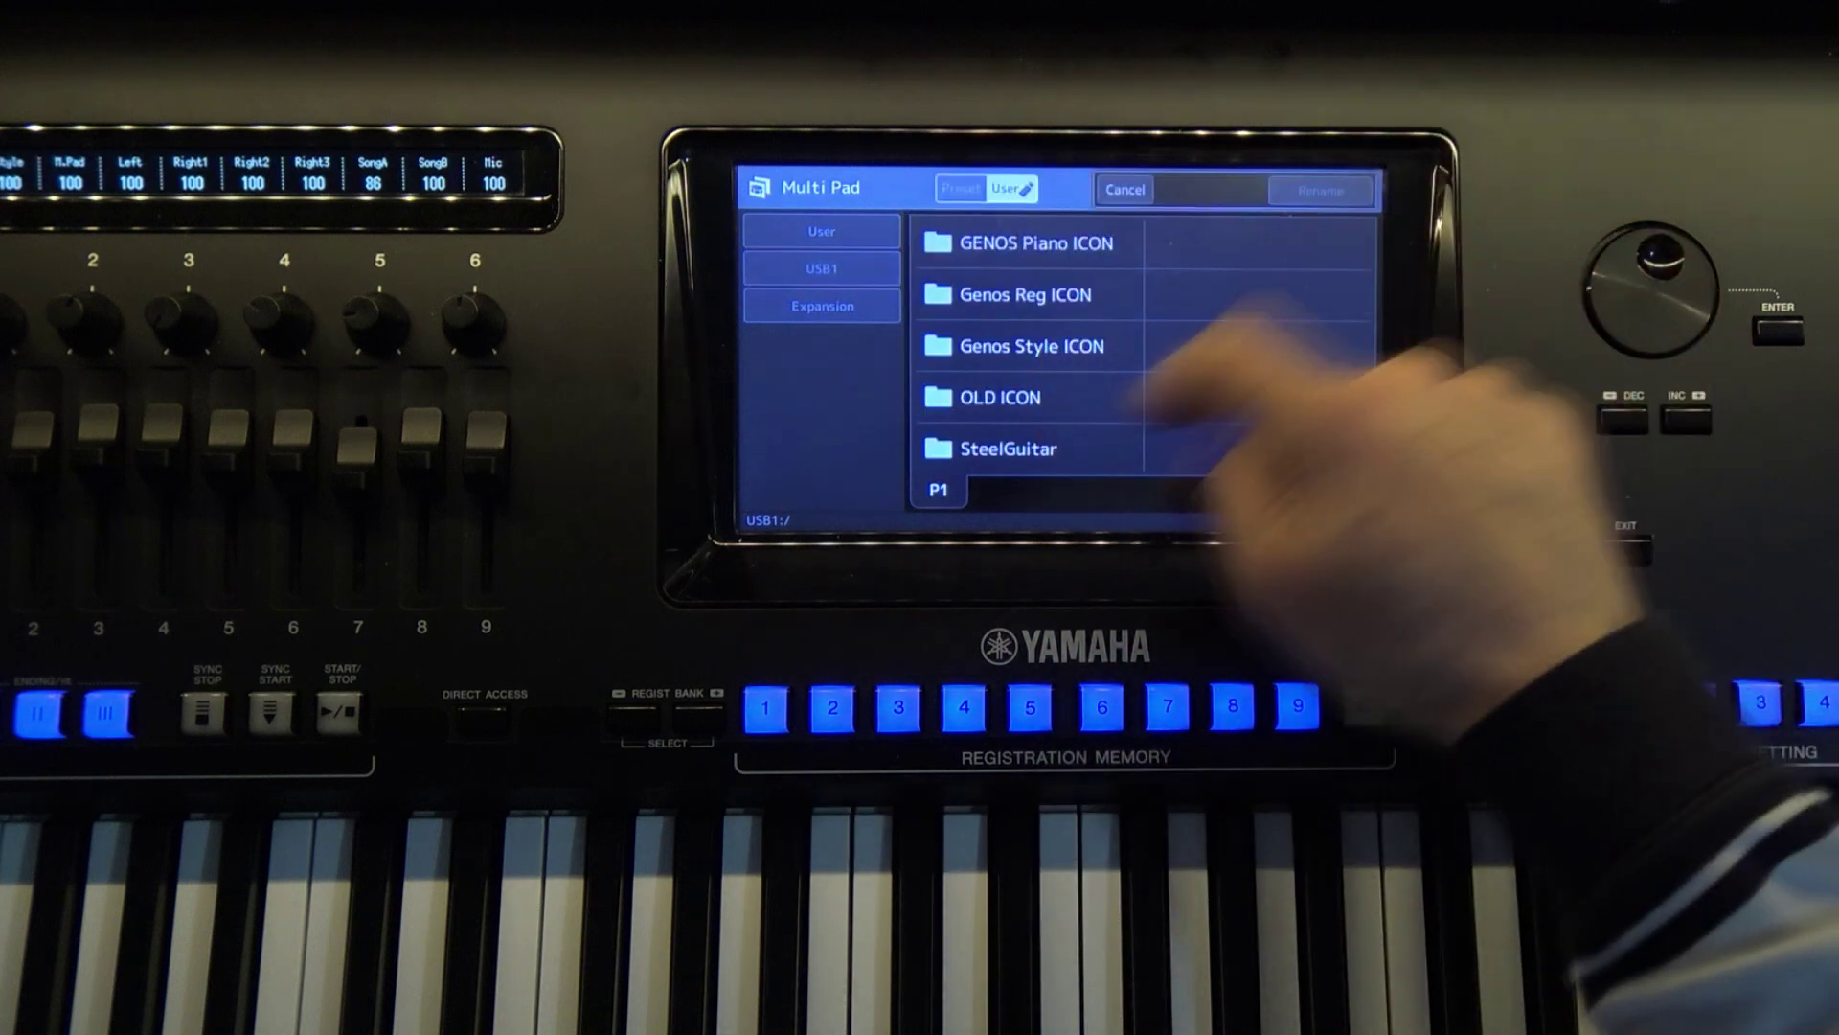
left_click(1006, 447)
left_click(1320, 189)
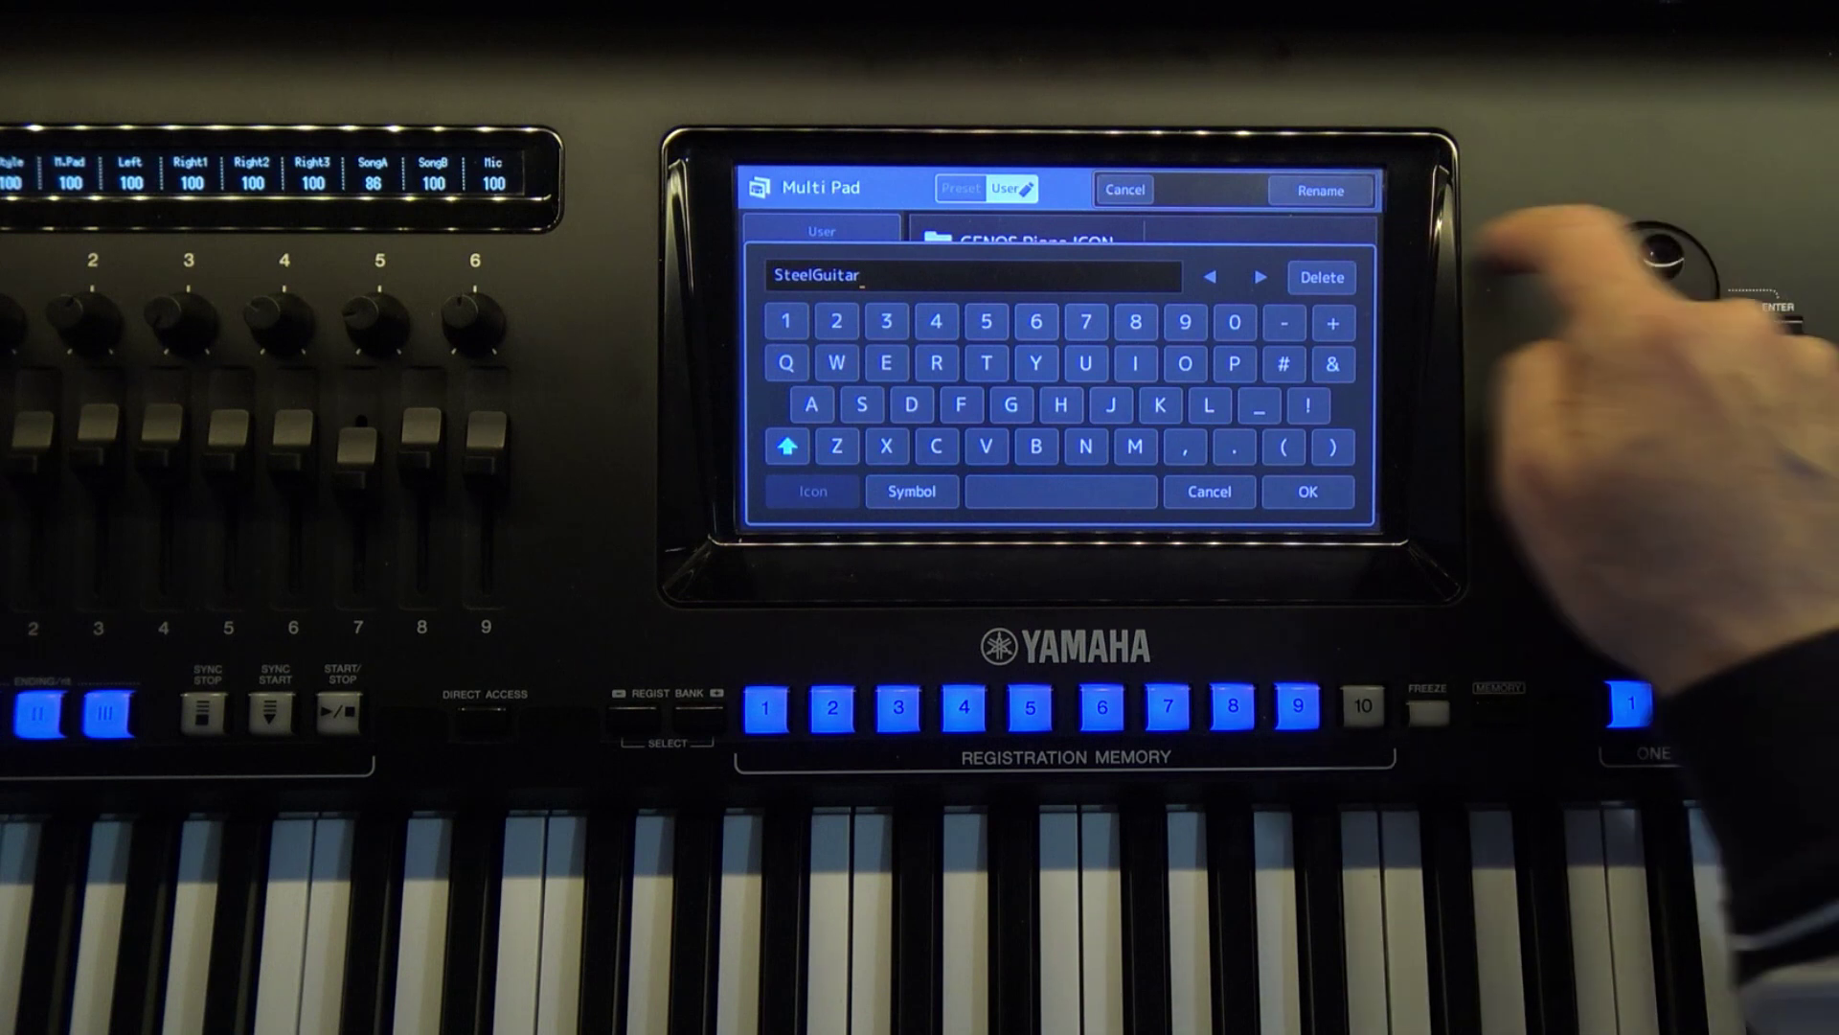
left_click(1060, 491)
left_click(1135, 363)
left_click(936, 447)
left_click(1184, 363)
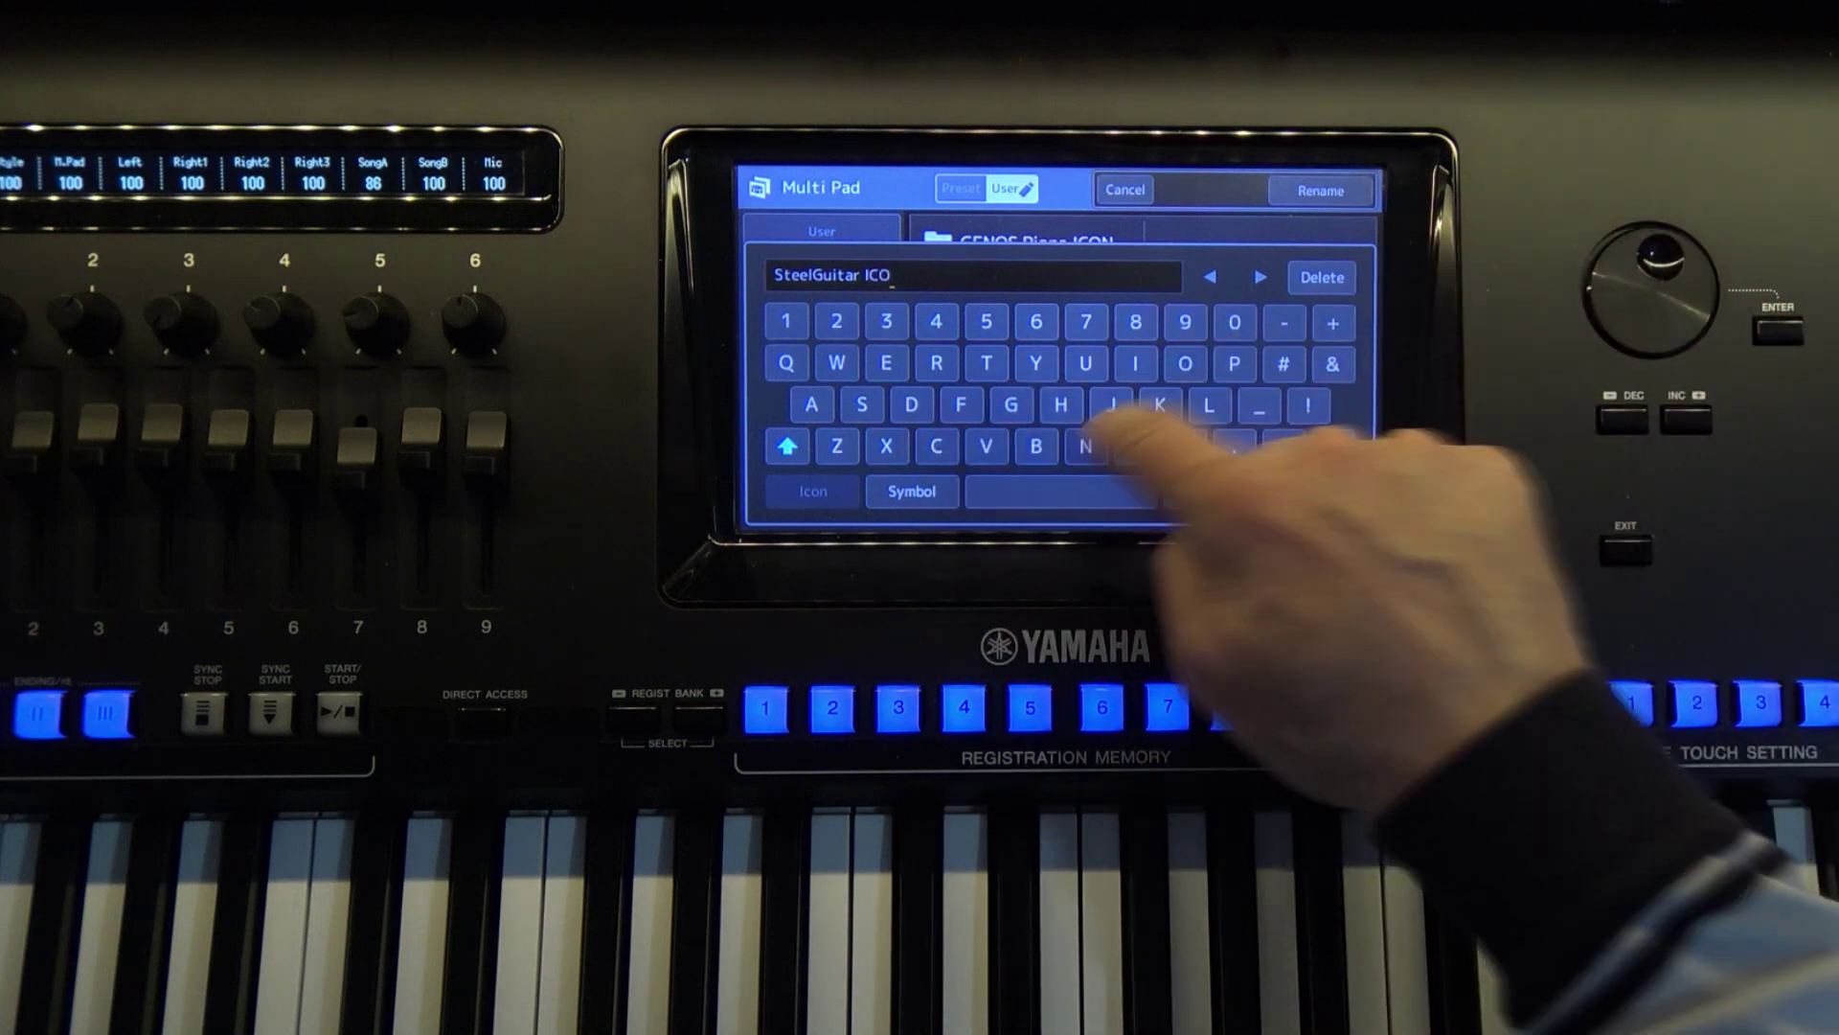
left_click(1085, 447)
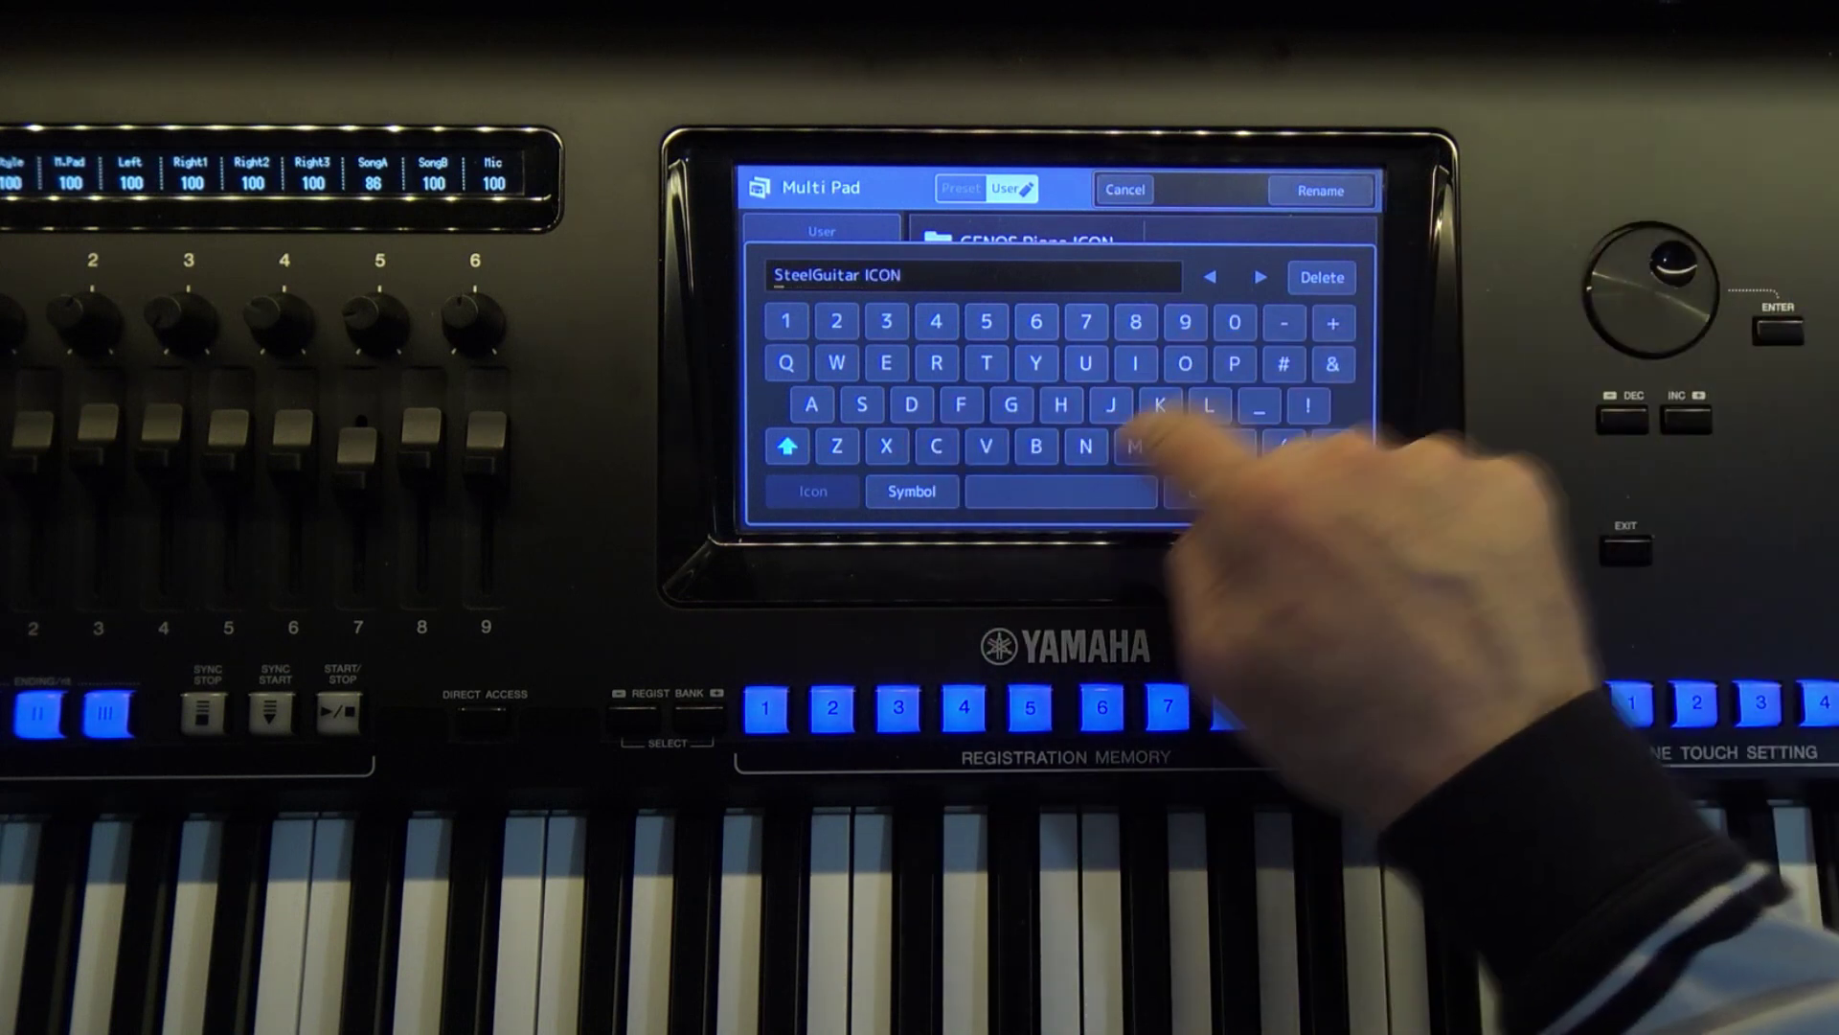
left_click(1135, 446)
left_click(1235, 363)
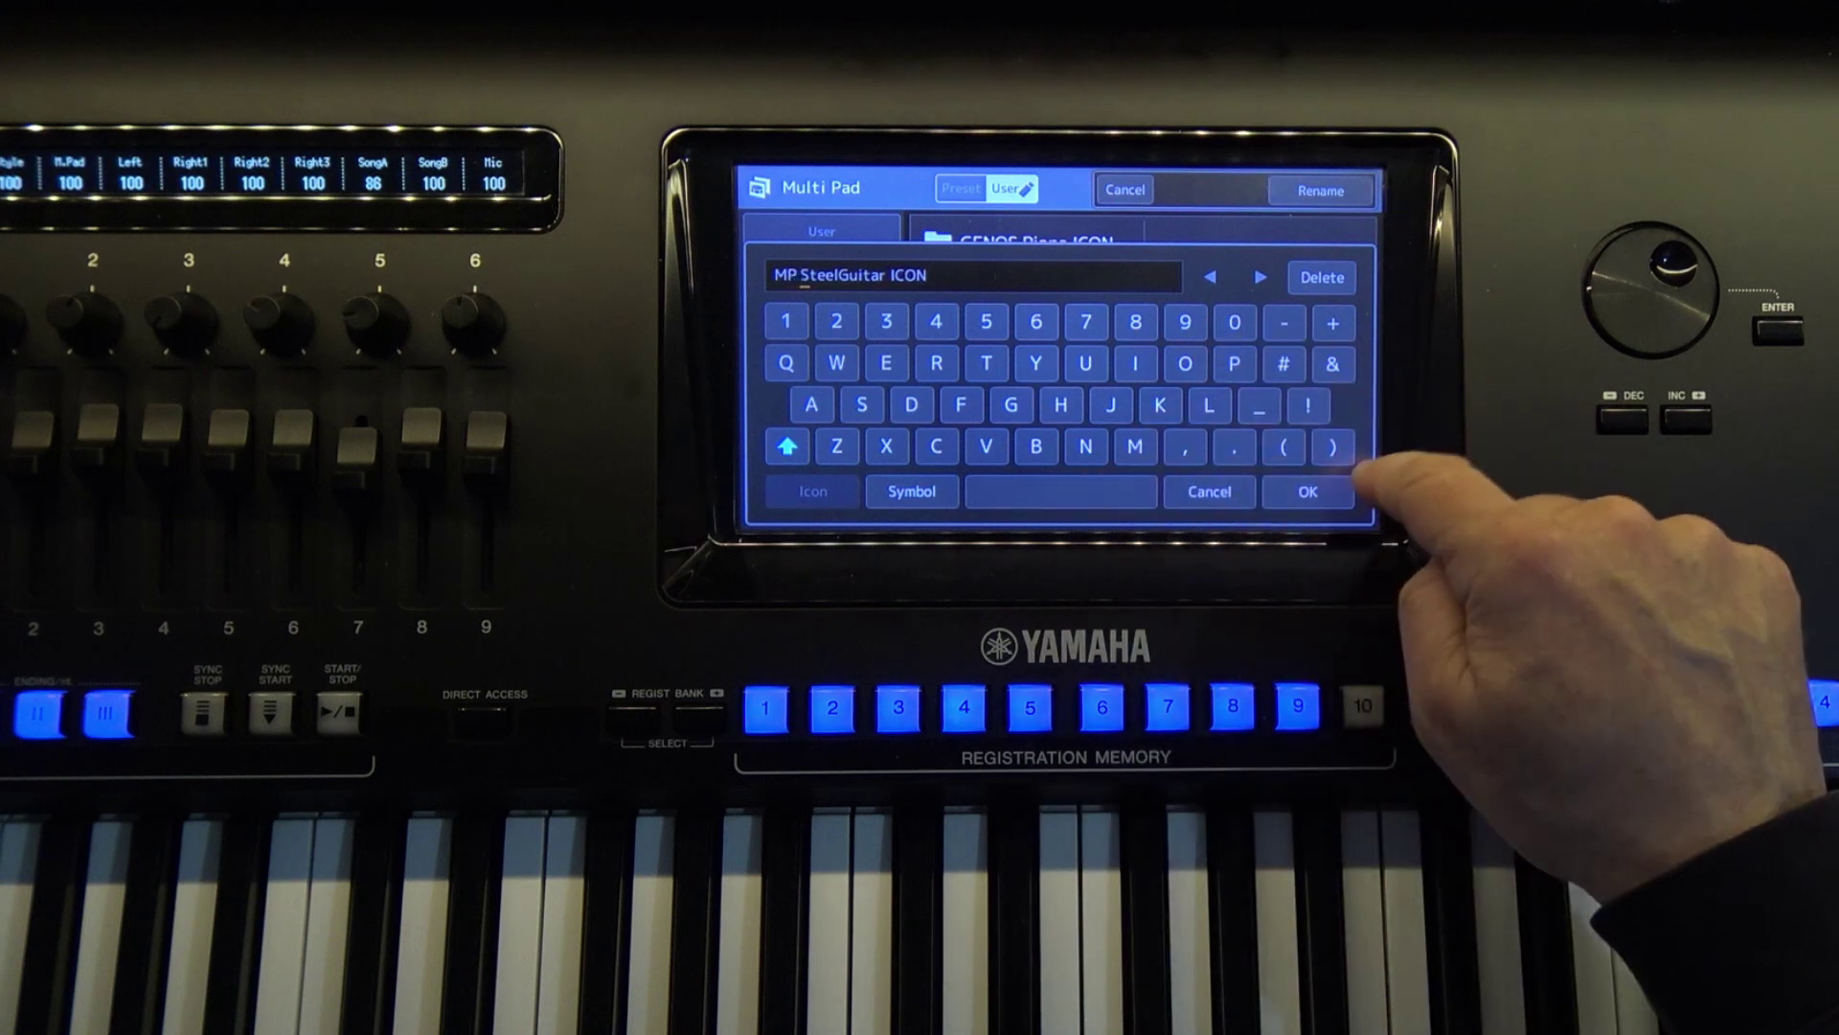
left_click(1317, 491)
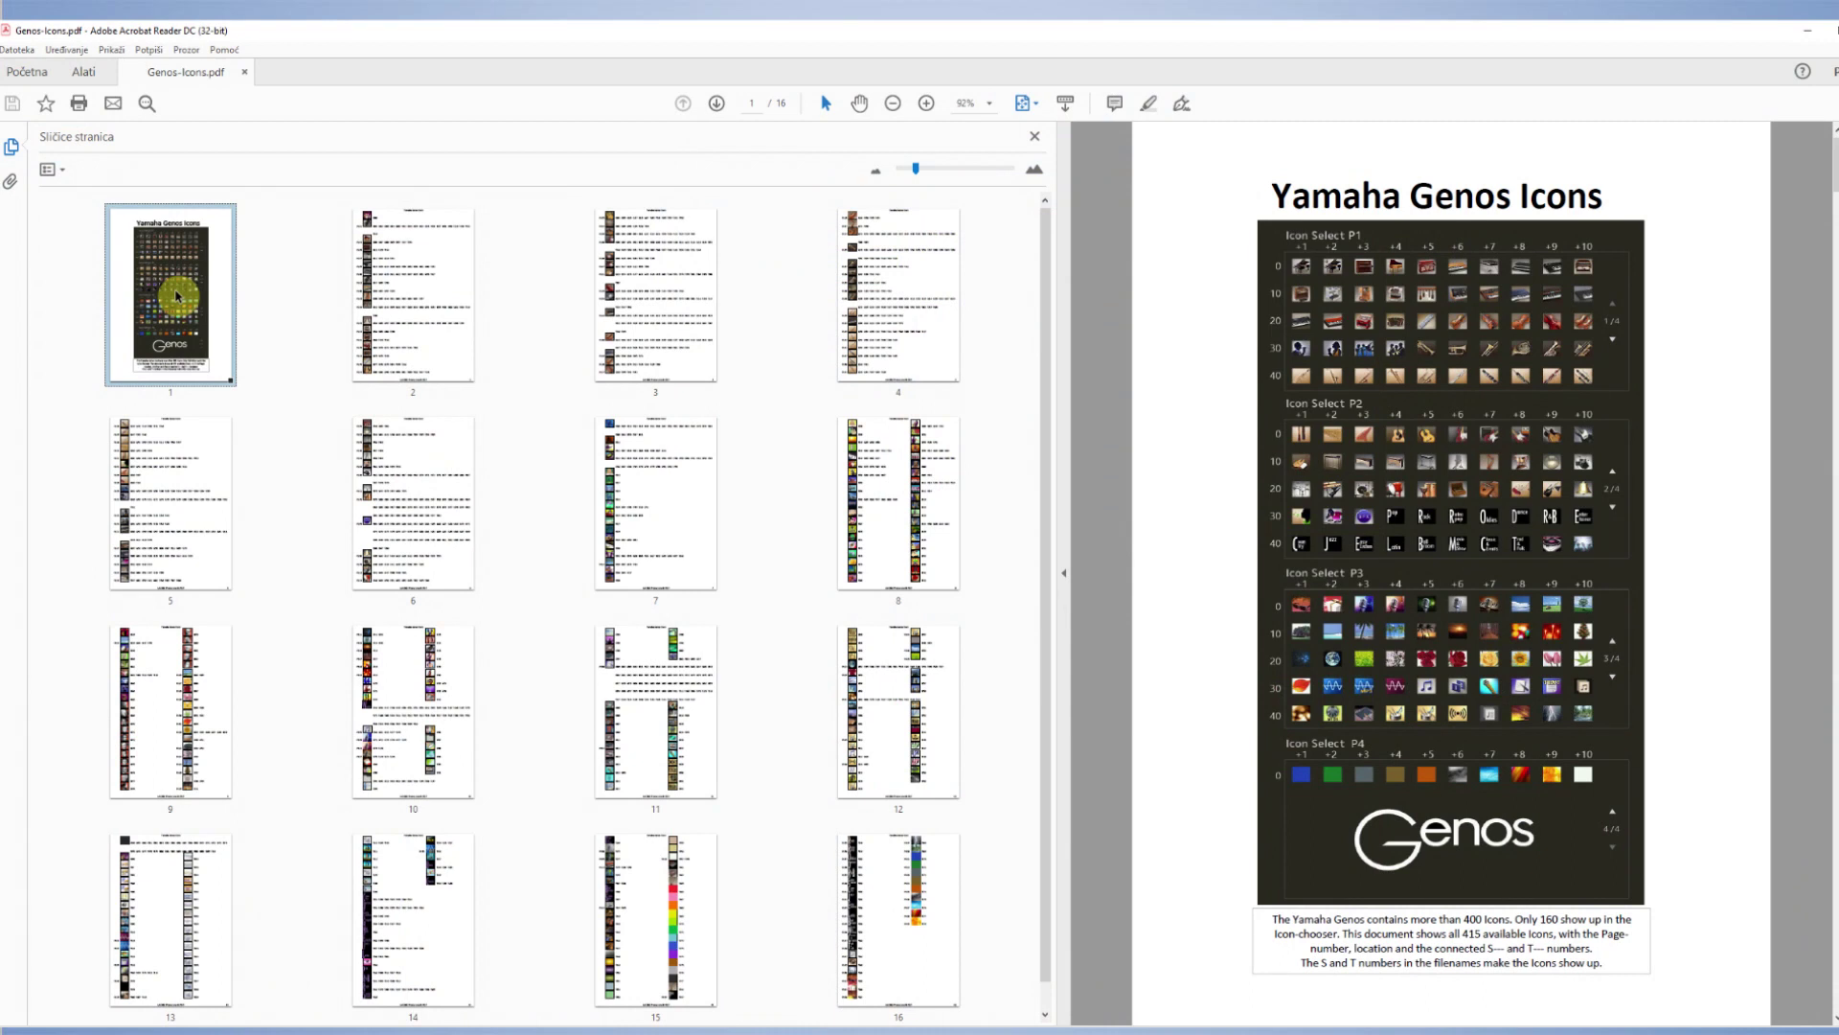
Switch to Genos-Icons.pdf in Acrobat Reader and examine the icon codes on pages 5, 9, 7, 14 and 15.
left_click(177, 528)
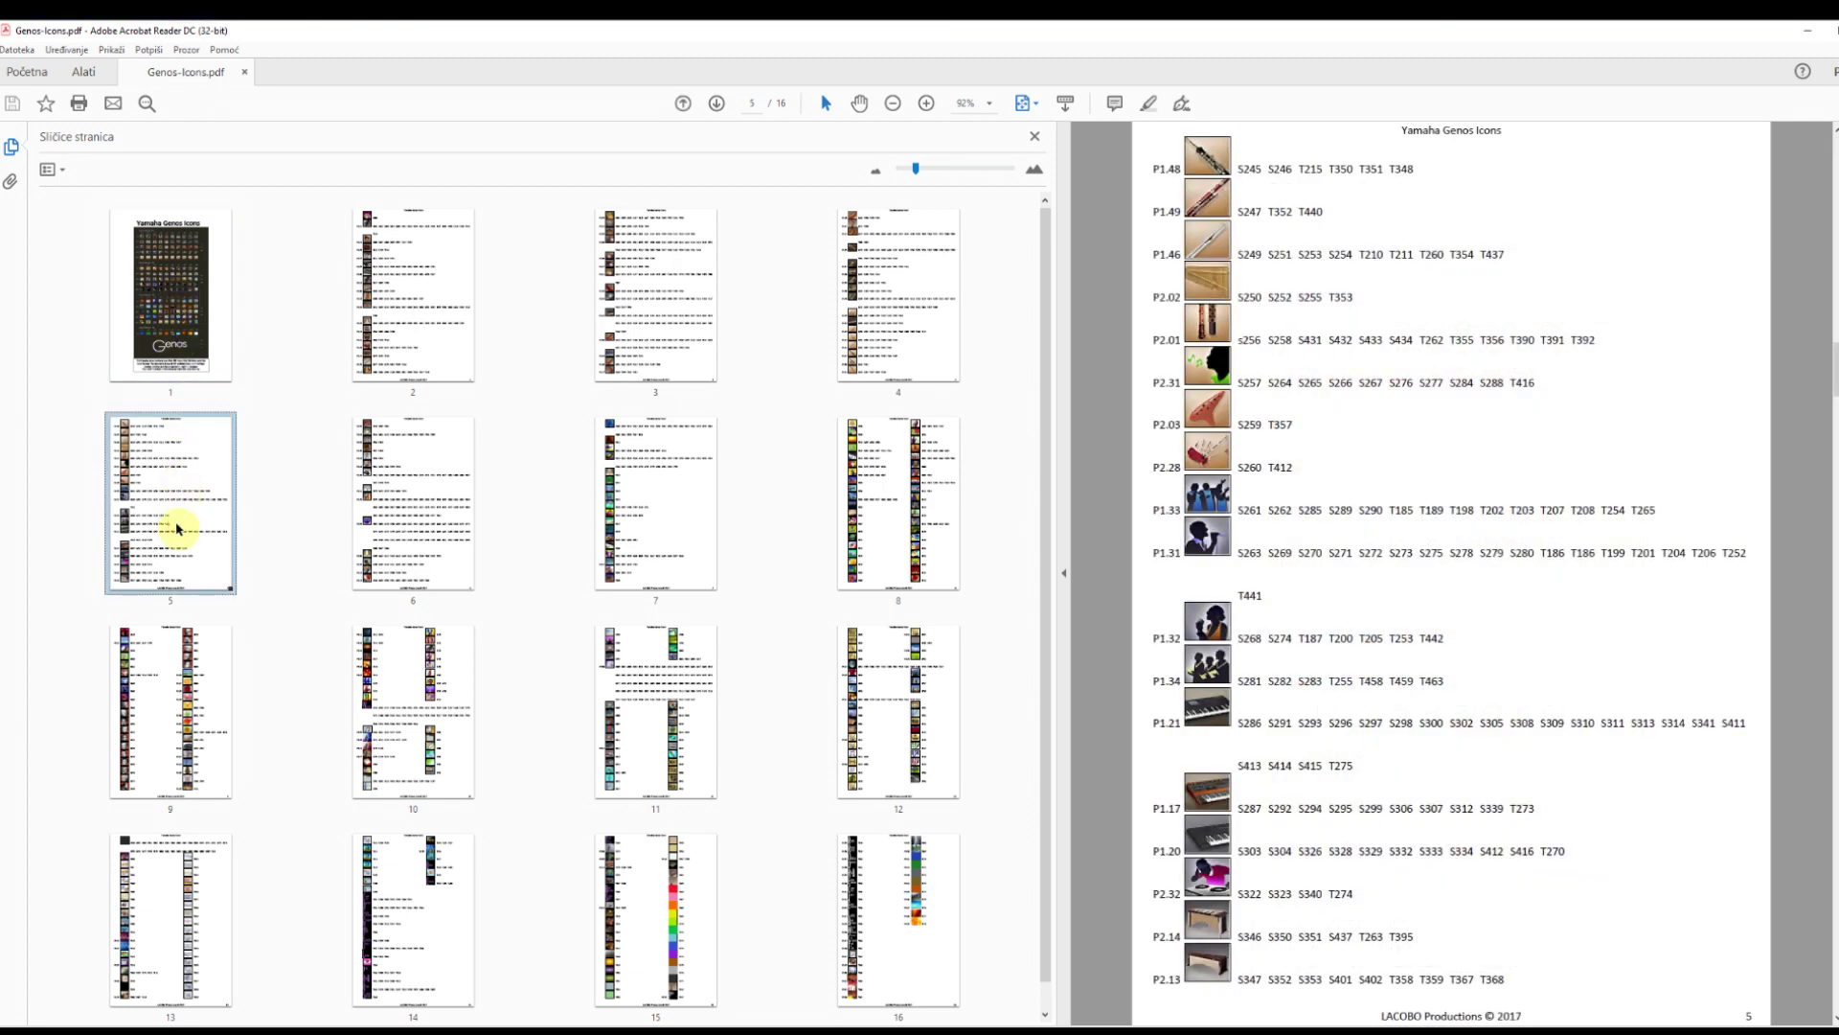
left_click(174, 711)
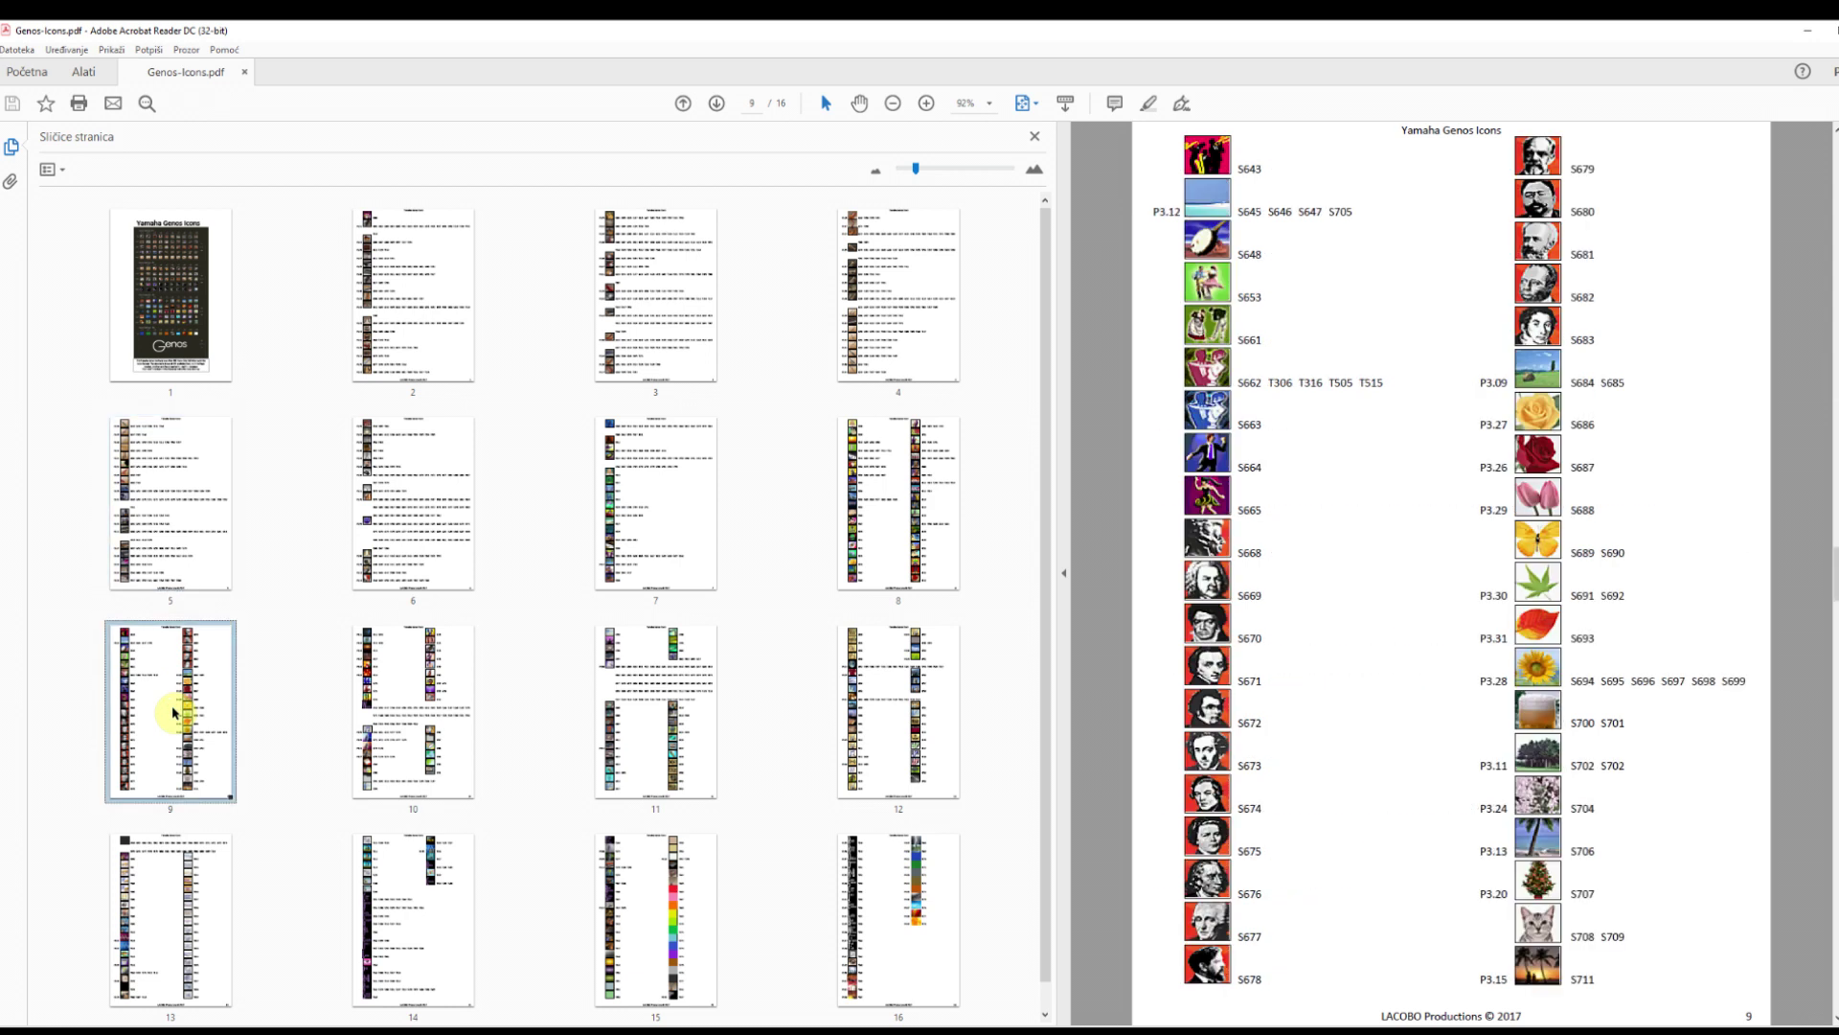
left_click(657, 517)
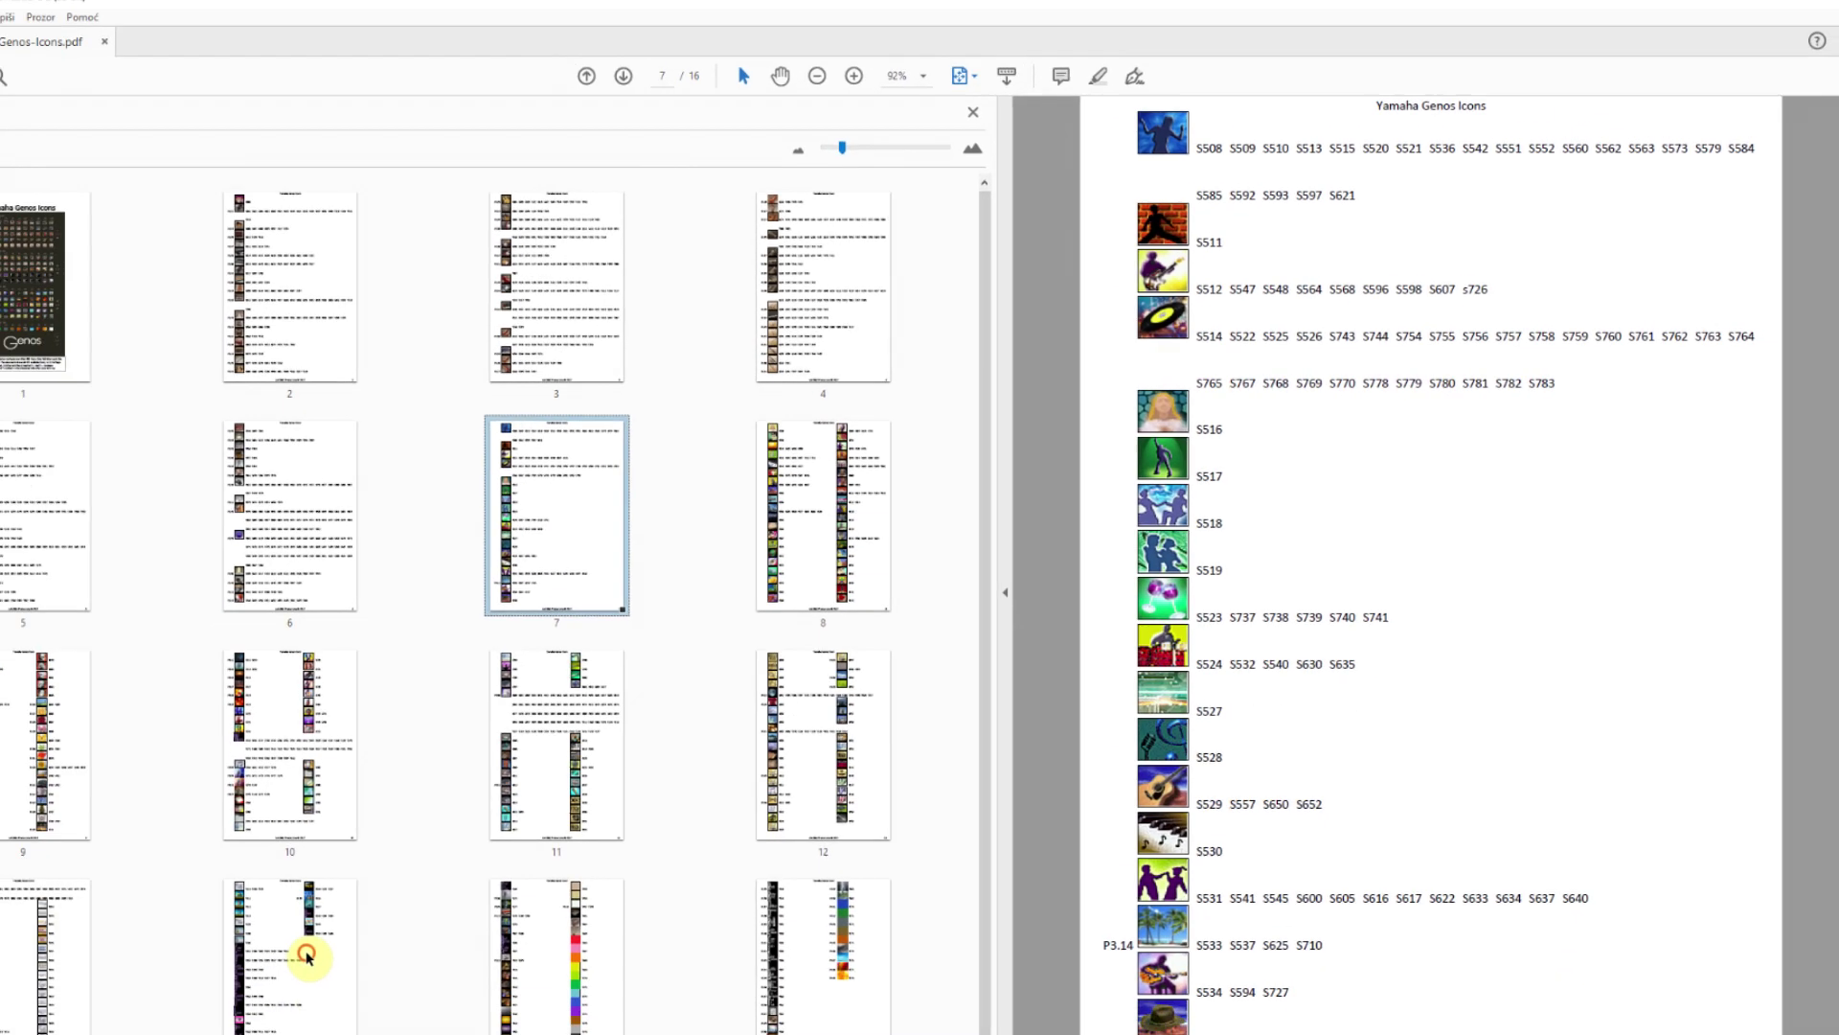
left_click(306, 956)
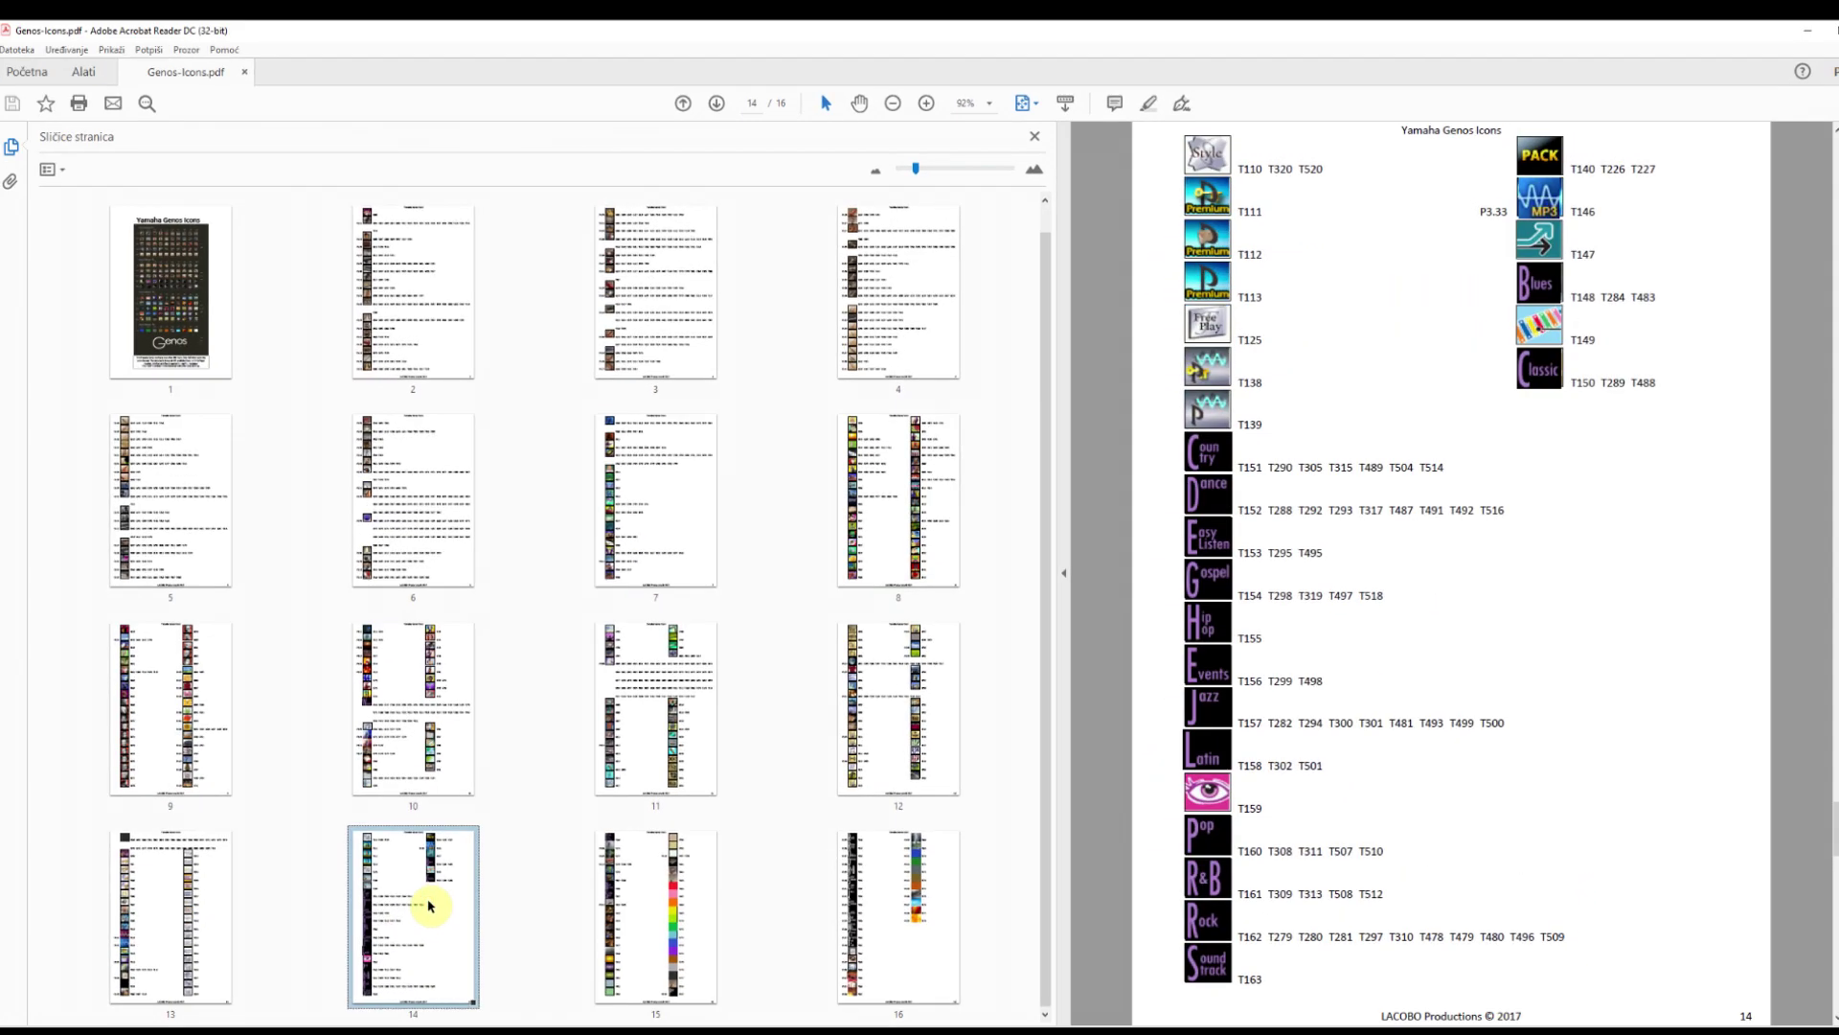
left_click(669, 925)
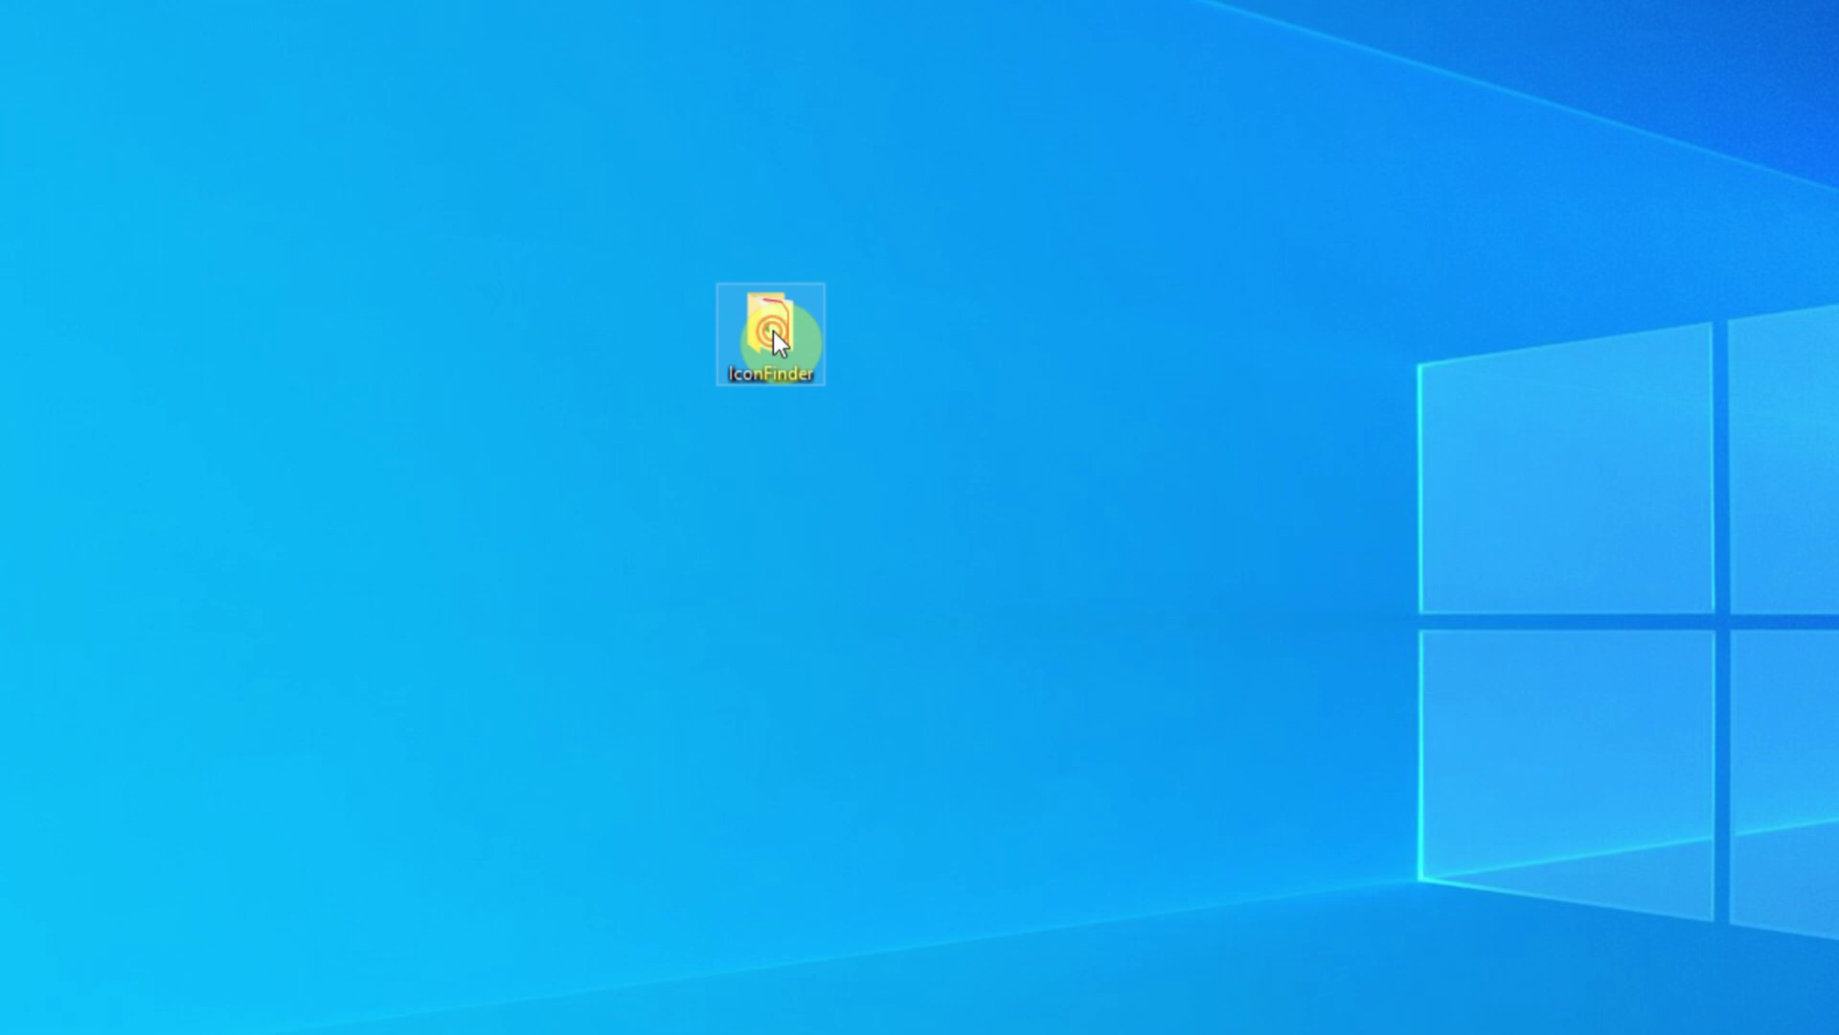
Open the IconFinder folder on the desktop and start IconFinder.exe.
double_click(774, 331)
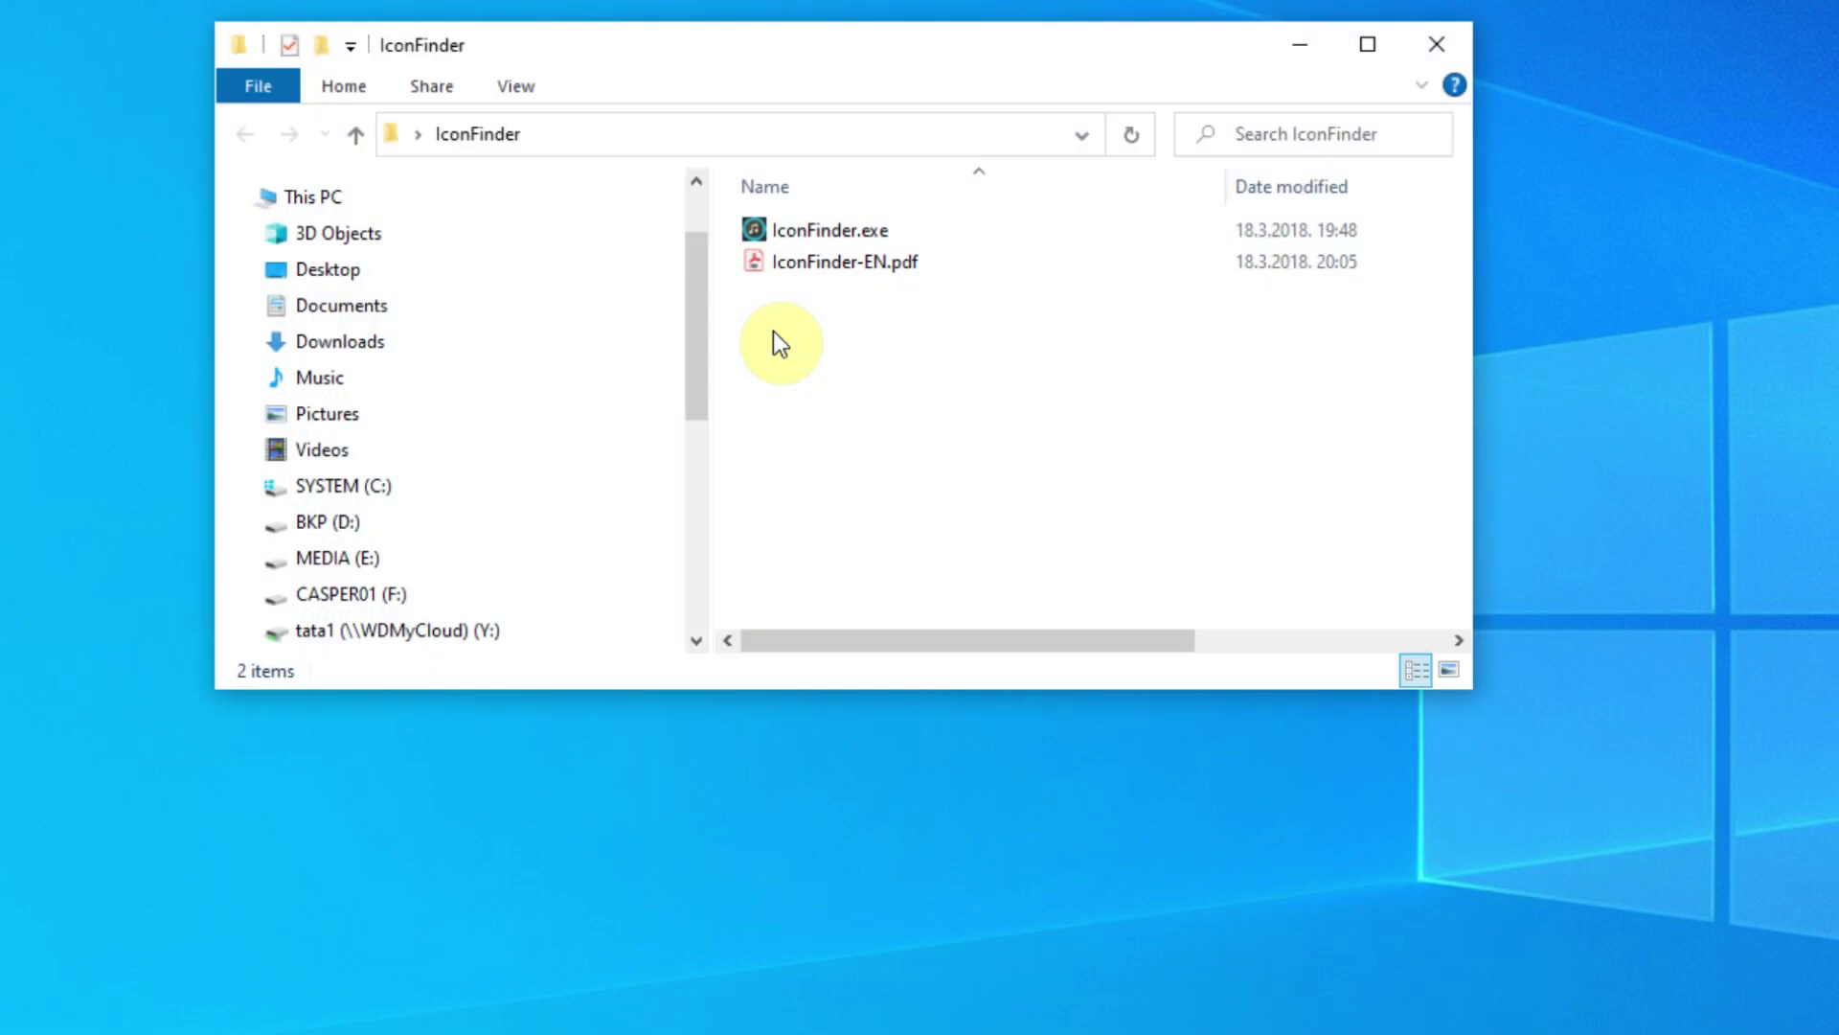
left_click(805, 232)
double_click(803, 230)
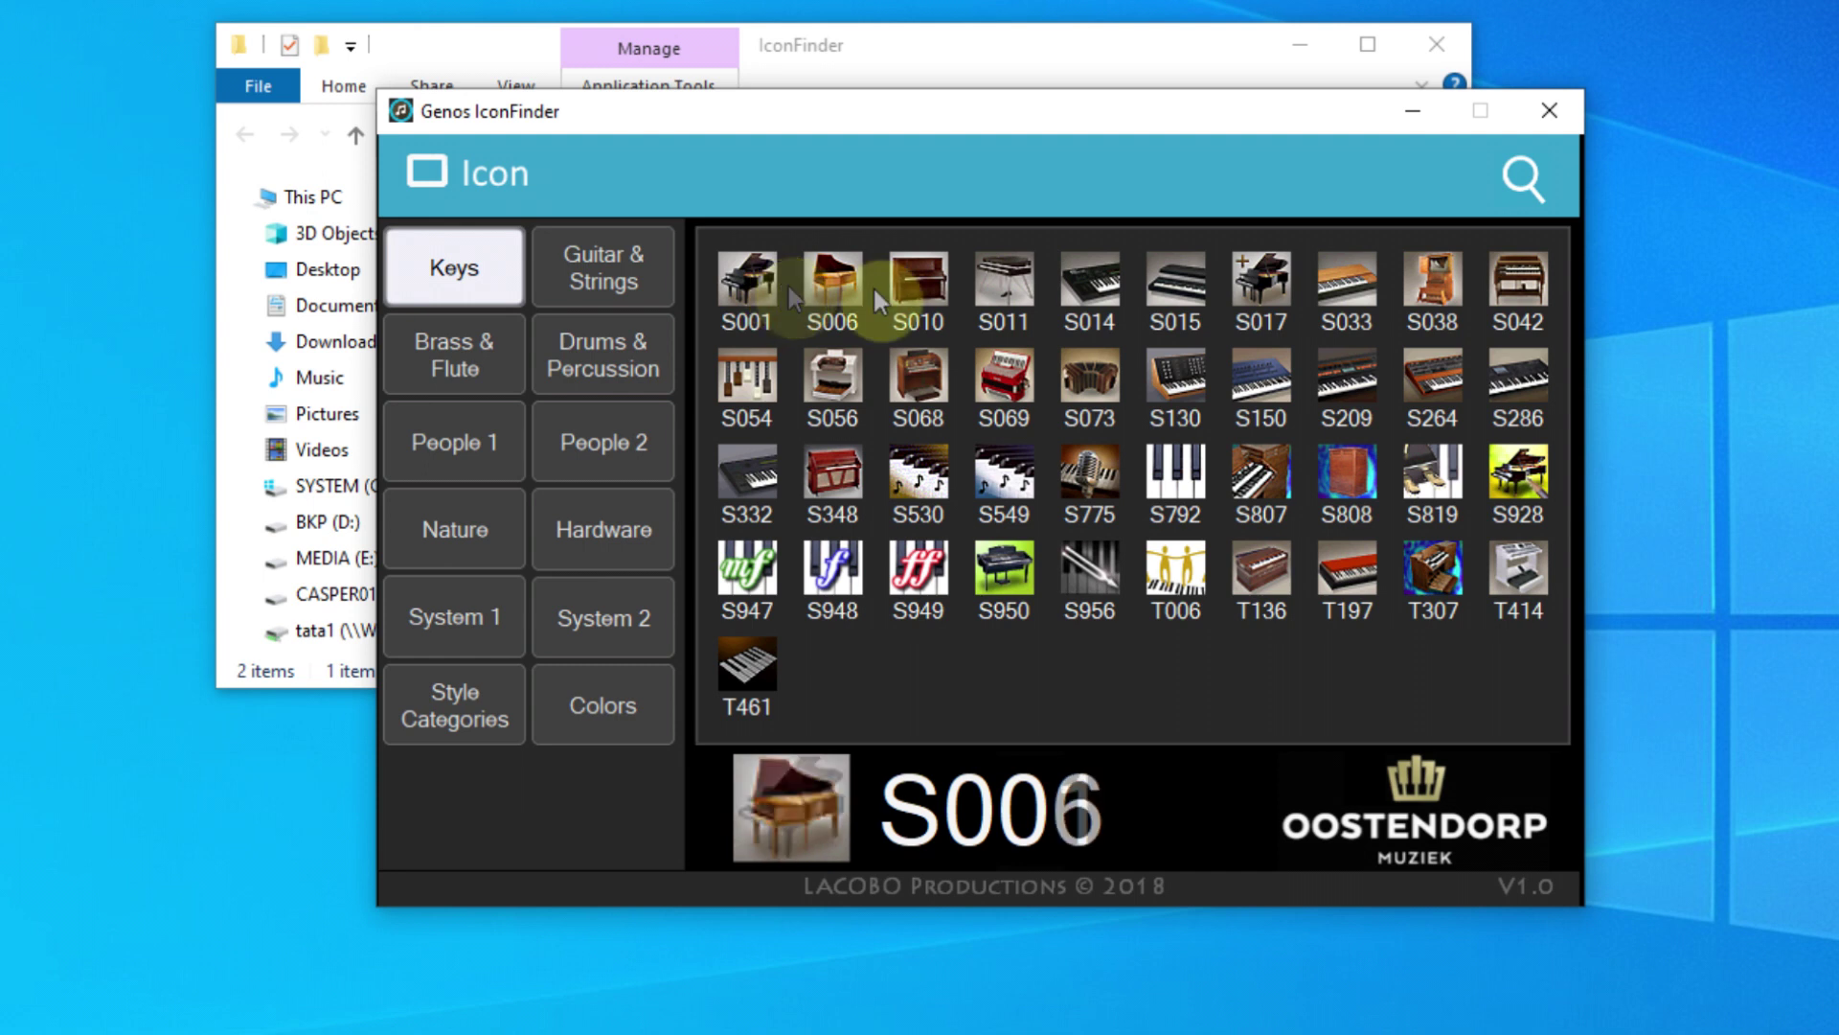
Look up icon S033 in the Keys category and step through the codes that follow it.
left_click(1355, 288)
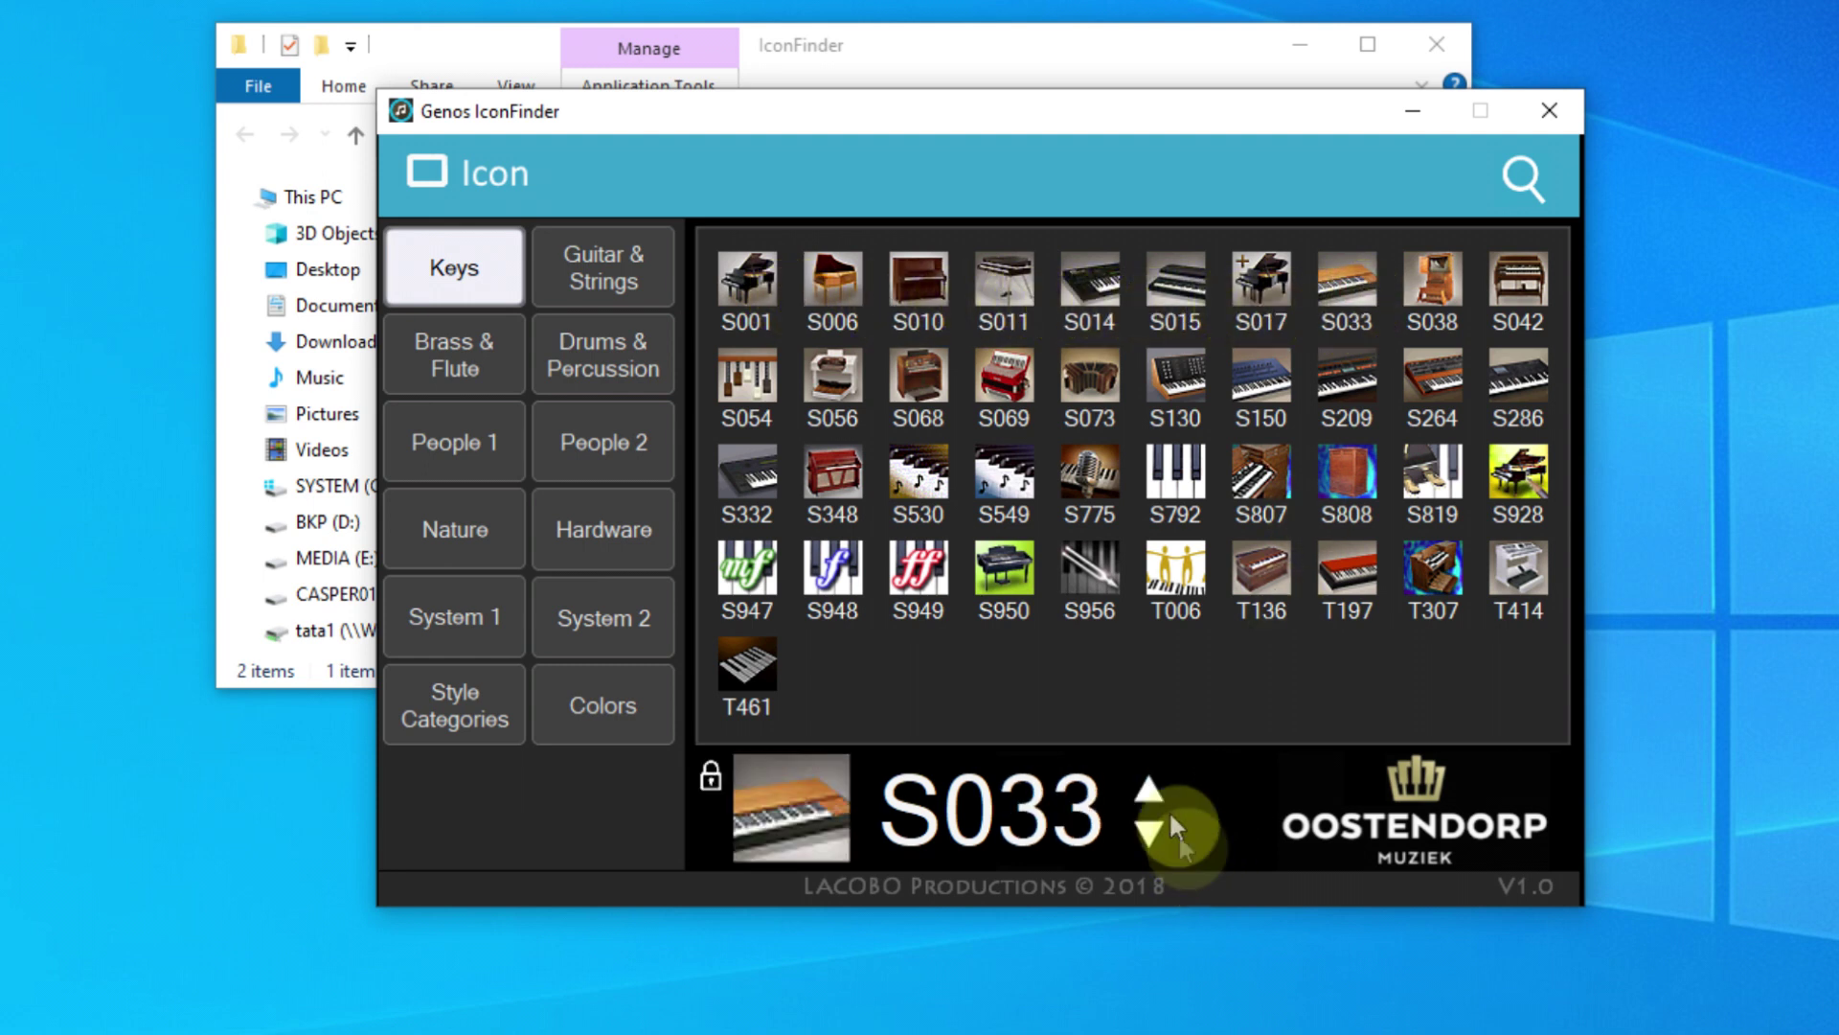
left_click(1148, 795)
left_click(1147, 795)
left_click(1147, 795)
left_click(1148, 795)
left_click(1148, 795)
Browse the Guitar & Strings category and look up icons S081 and S085.
left_click(584, 278)
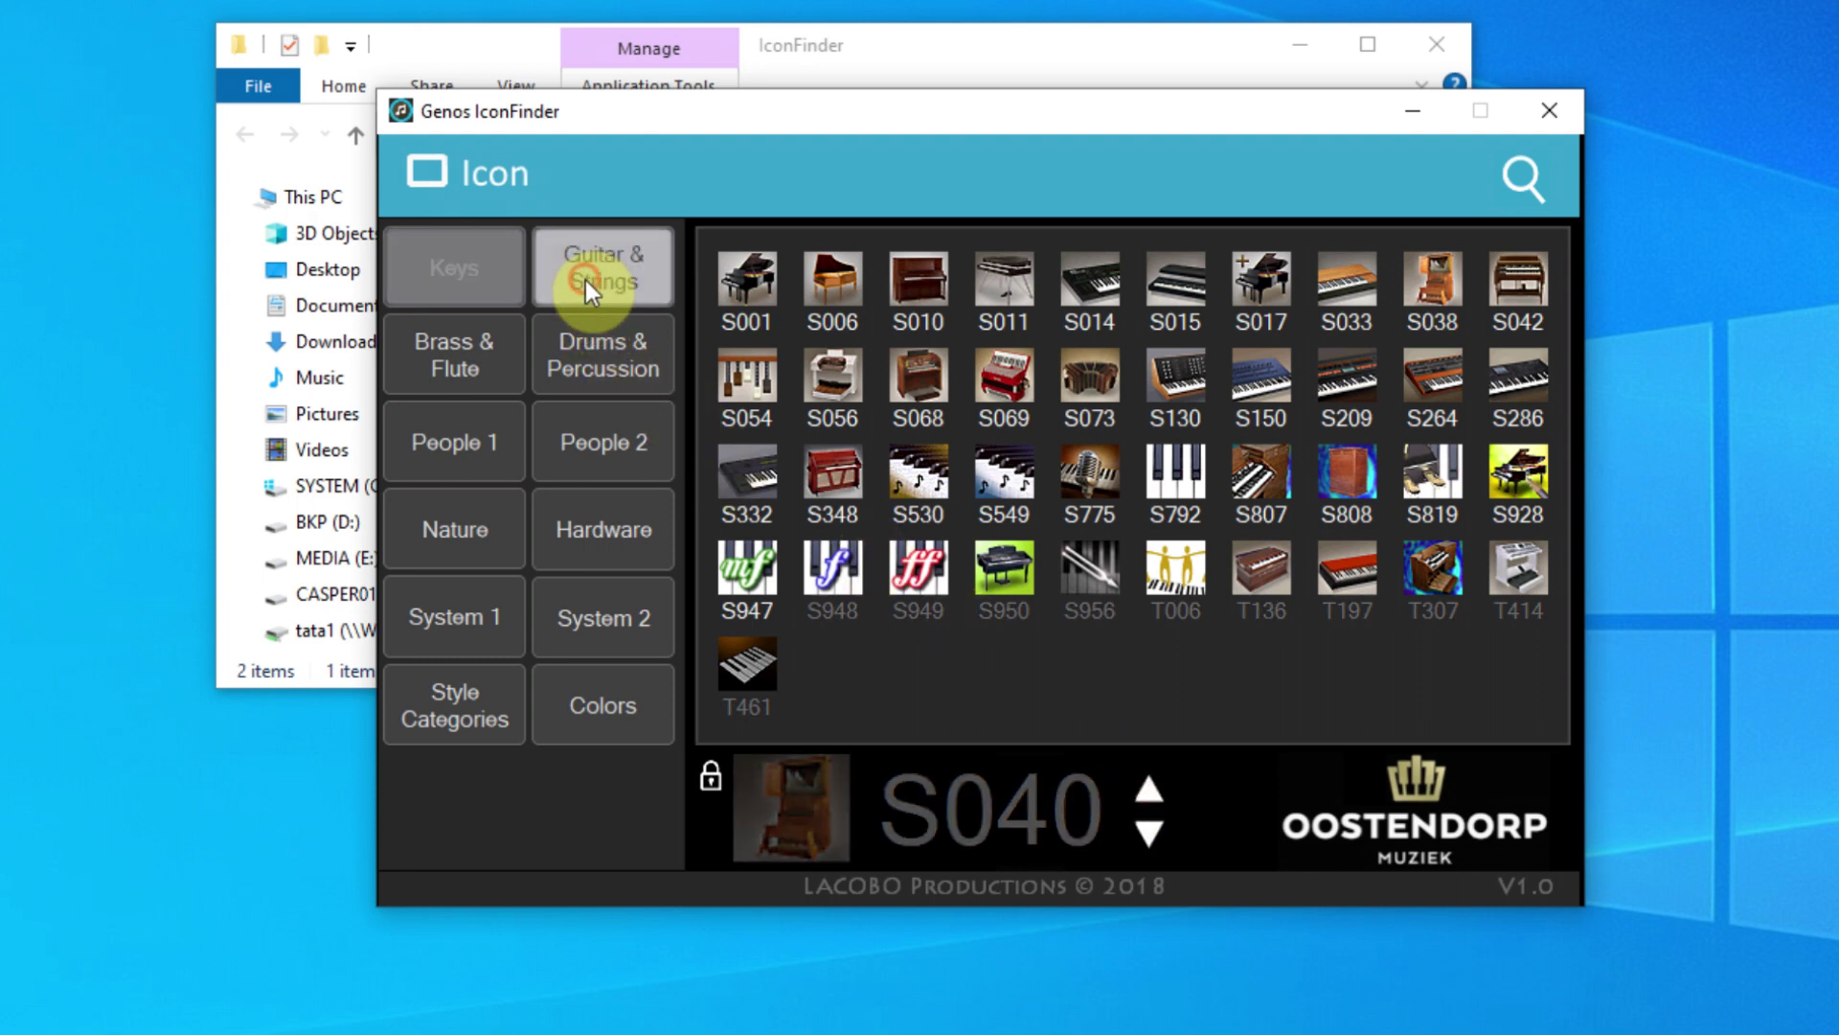
left_click(824, 284)
left_click(1014, 292)
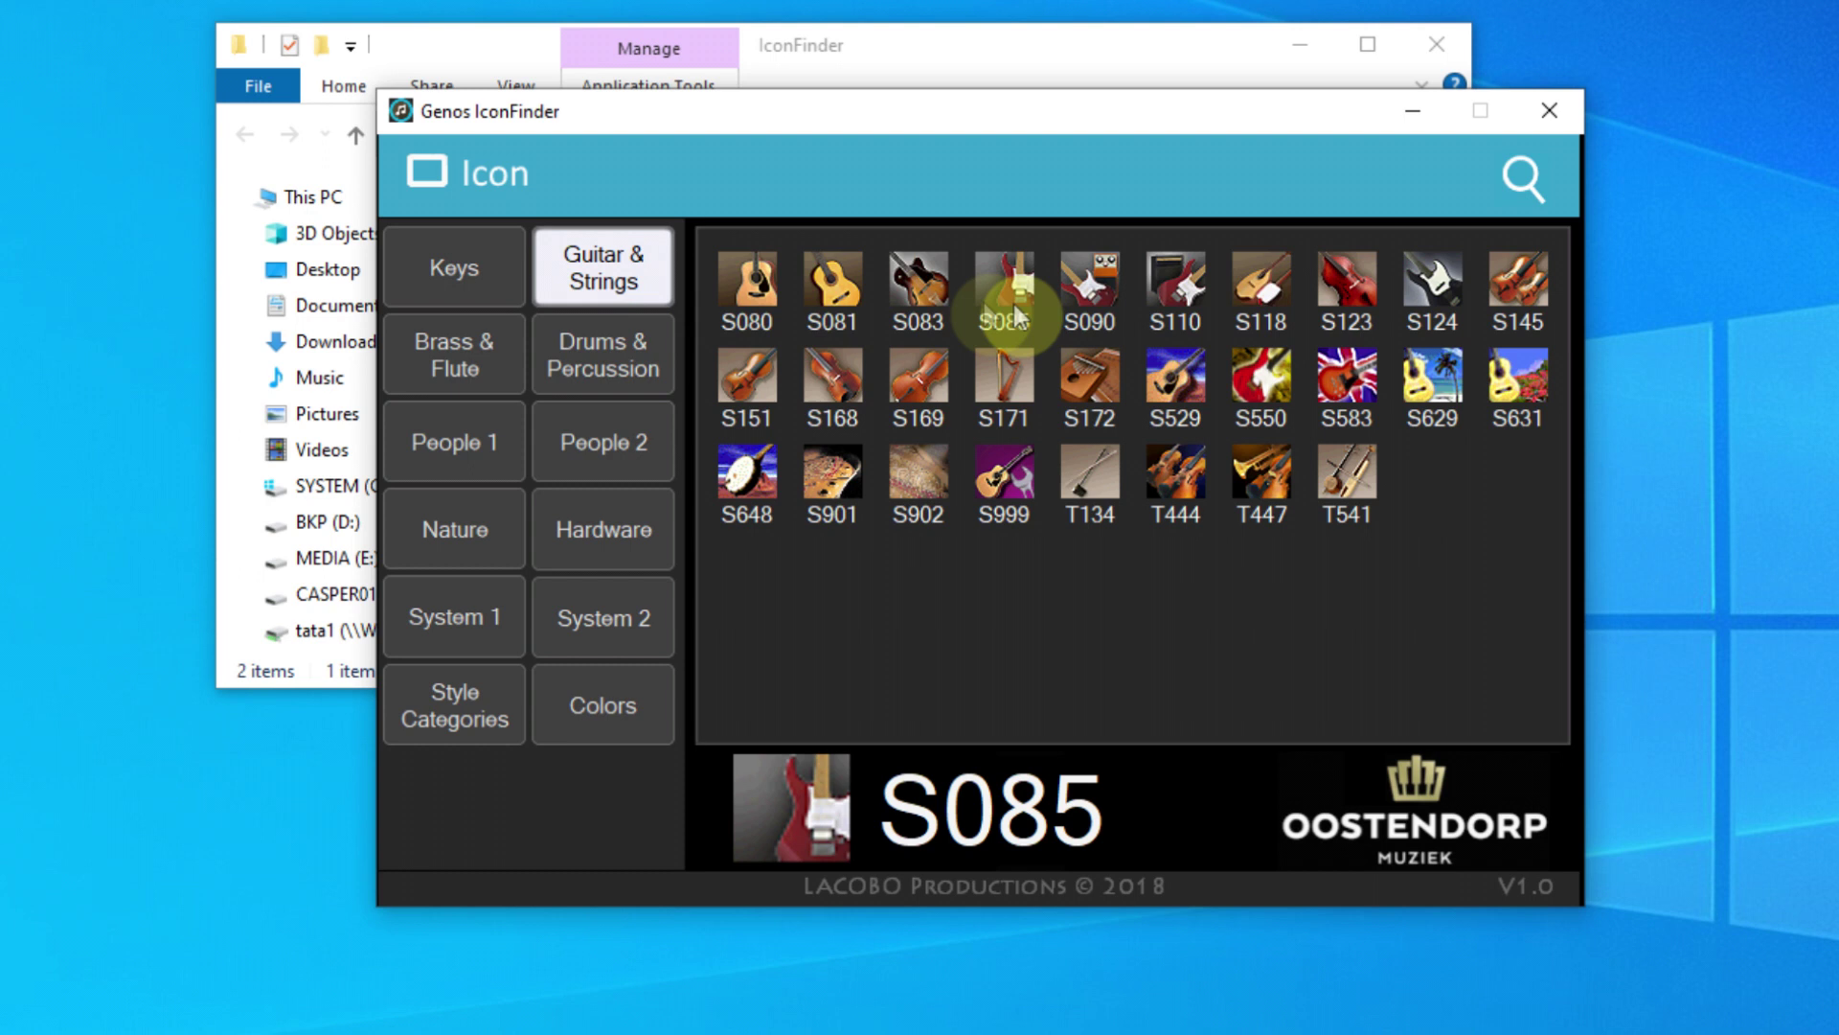
Browse Drums & Percussion, People 2, System 2, Style Categories and Colors, looking up icons T564 and T450.
left_click(630, 370)
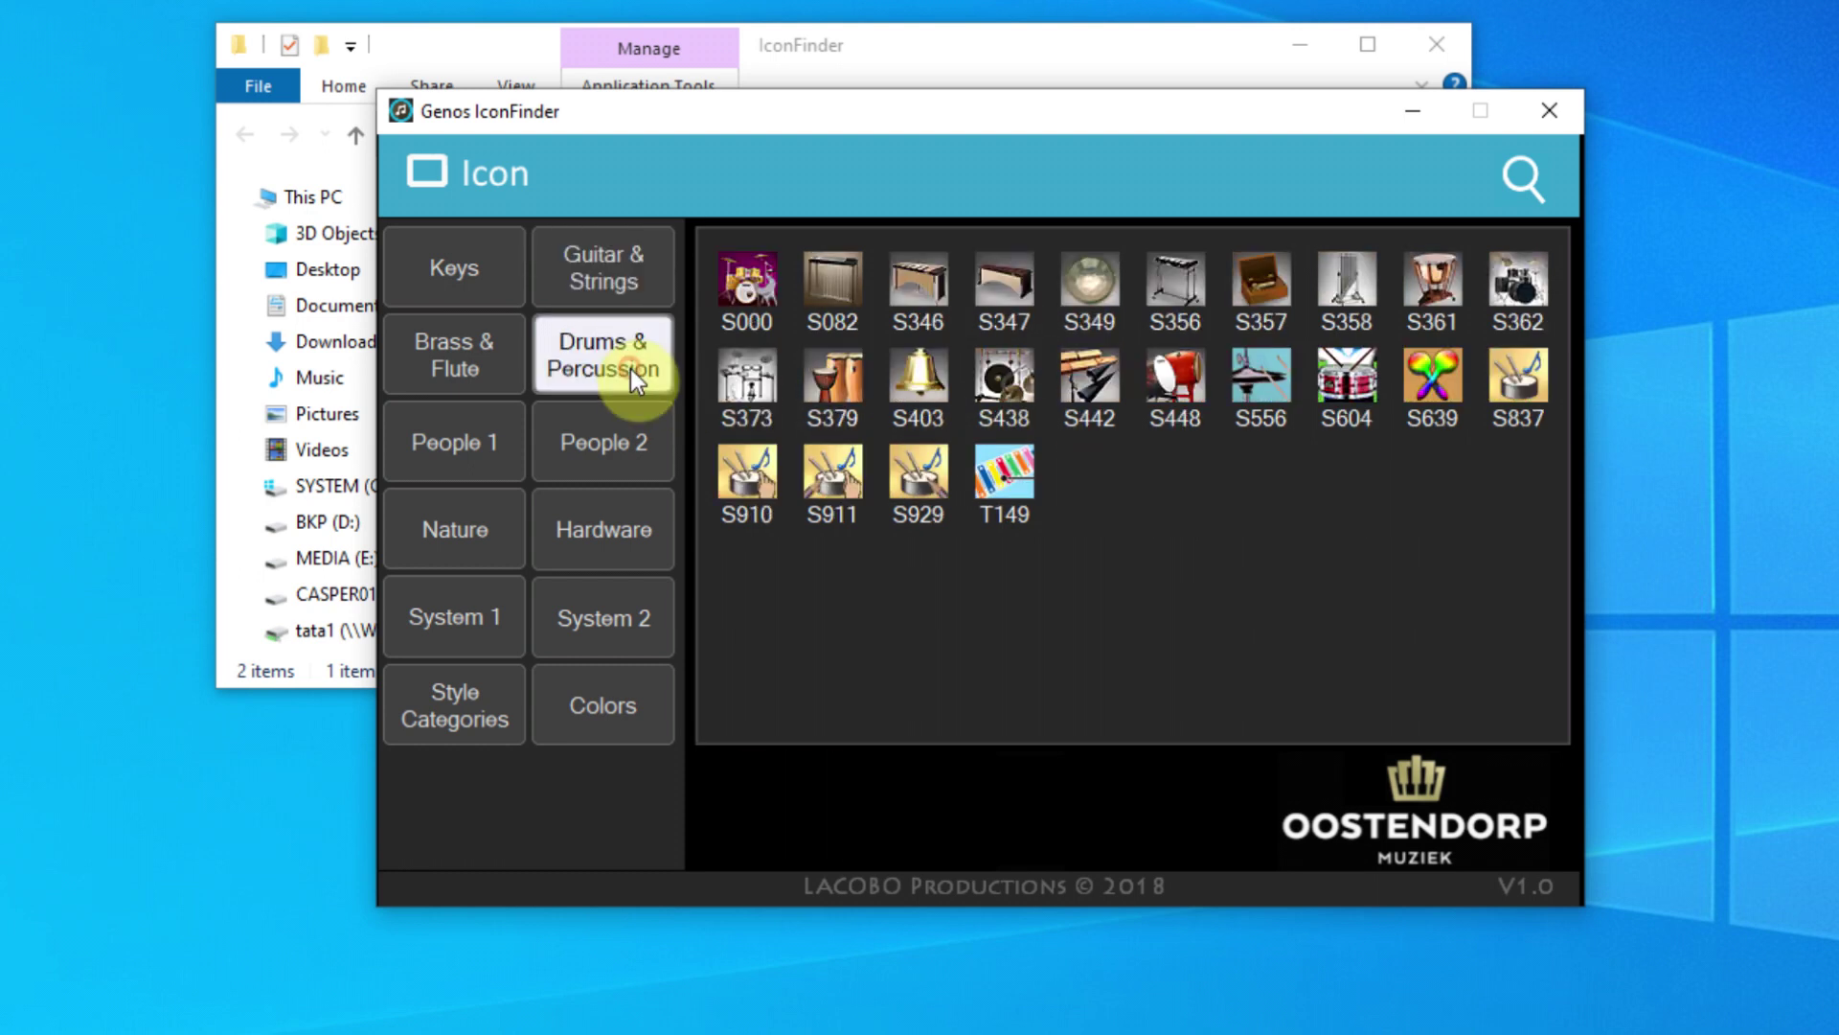
left_click(619, 444)
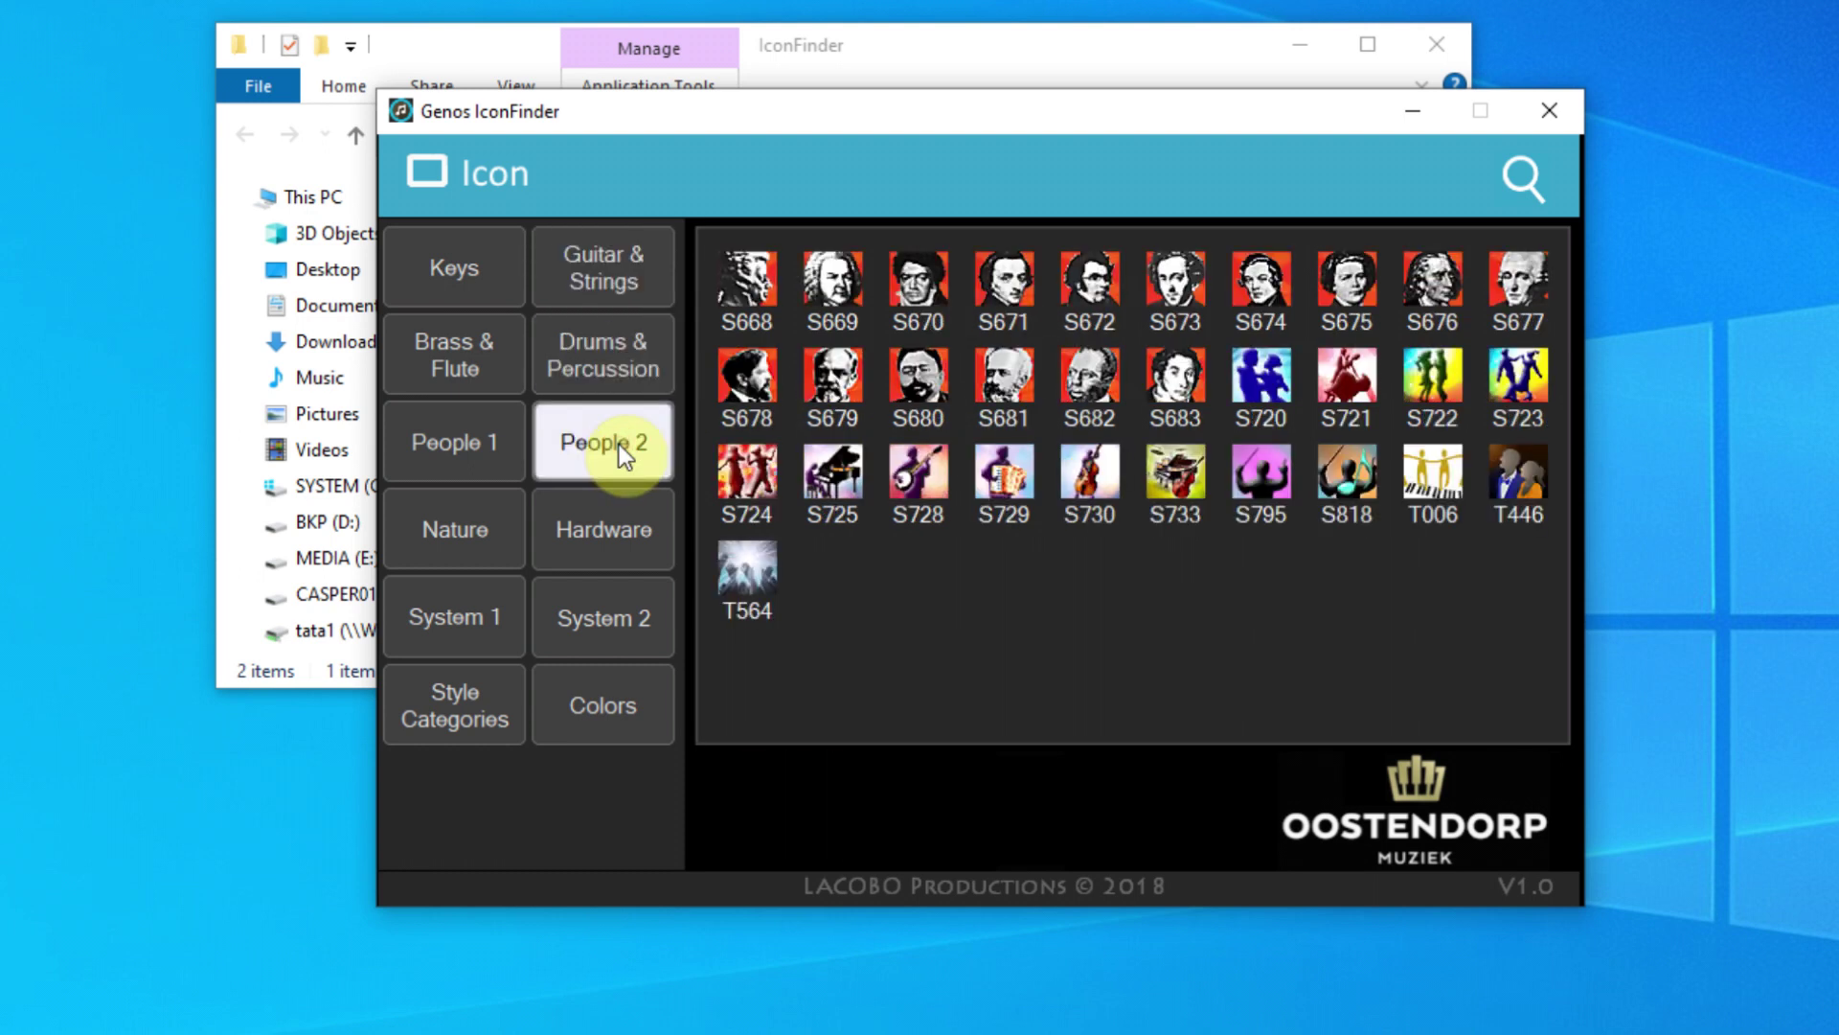
left_click(753, 575)
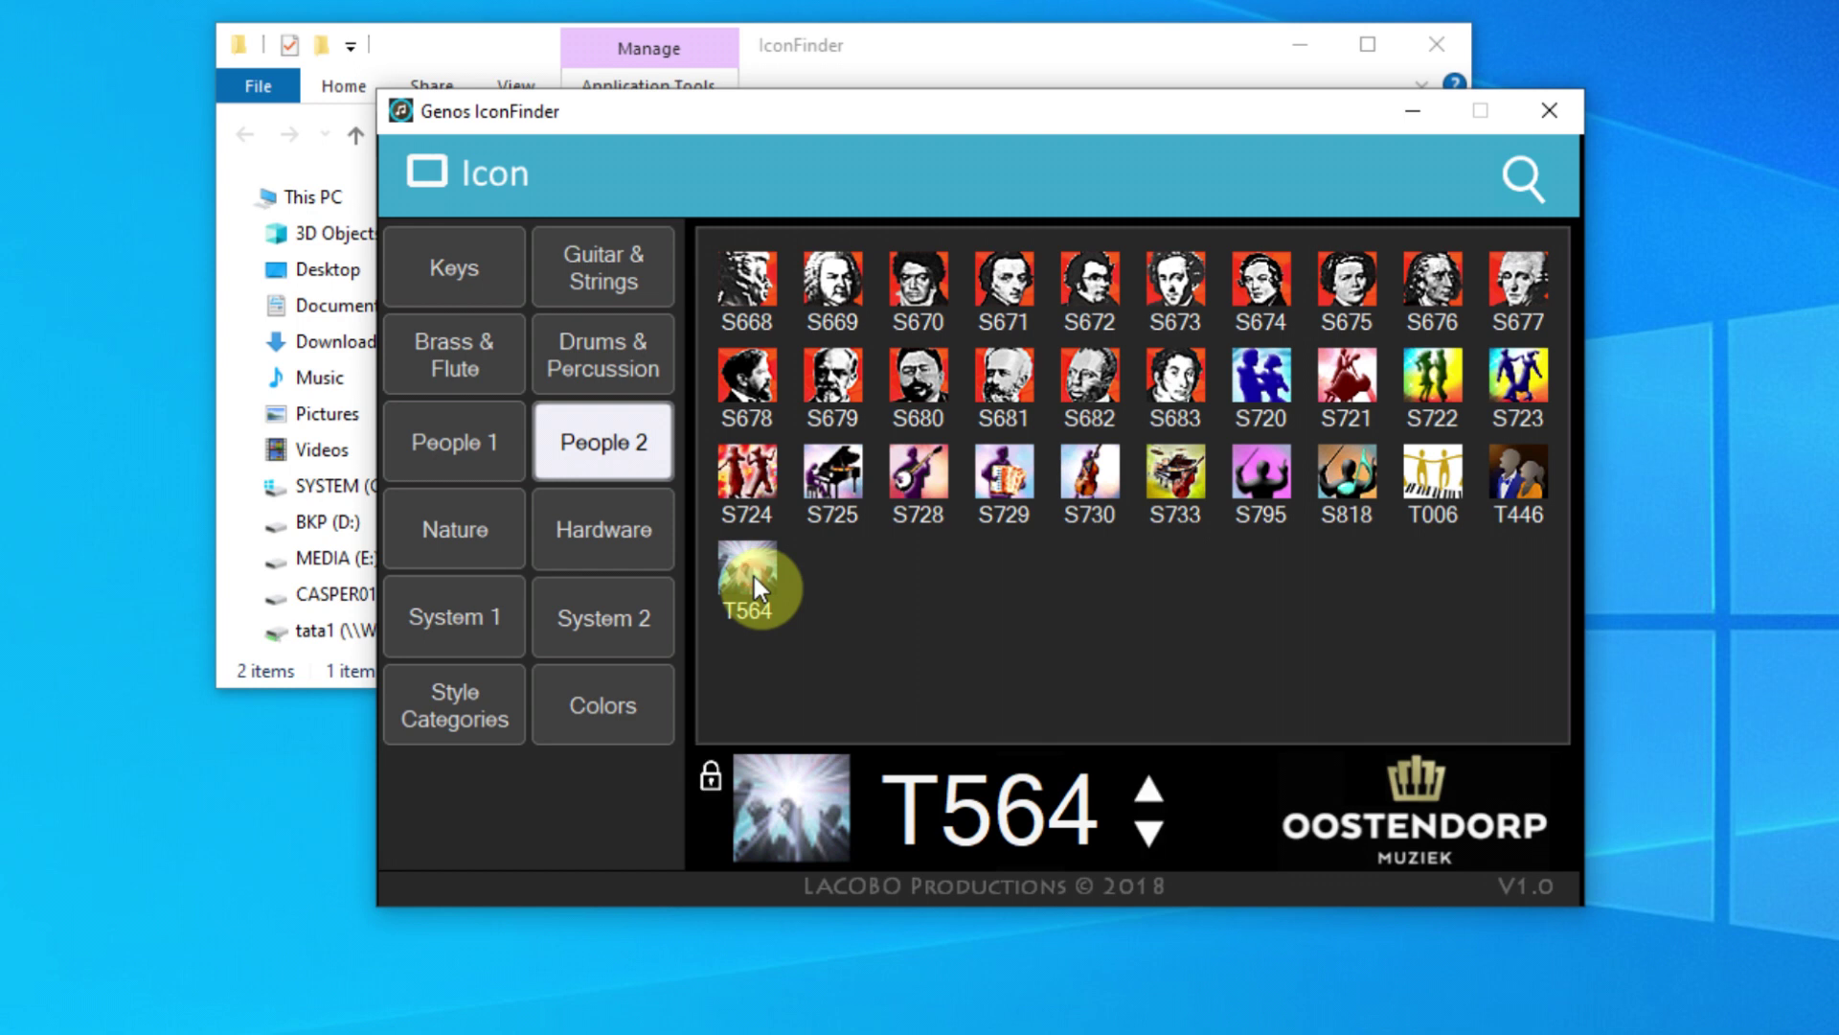
left_click(624, 634)
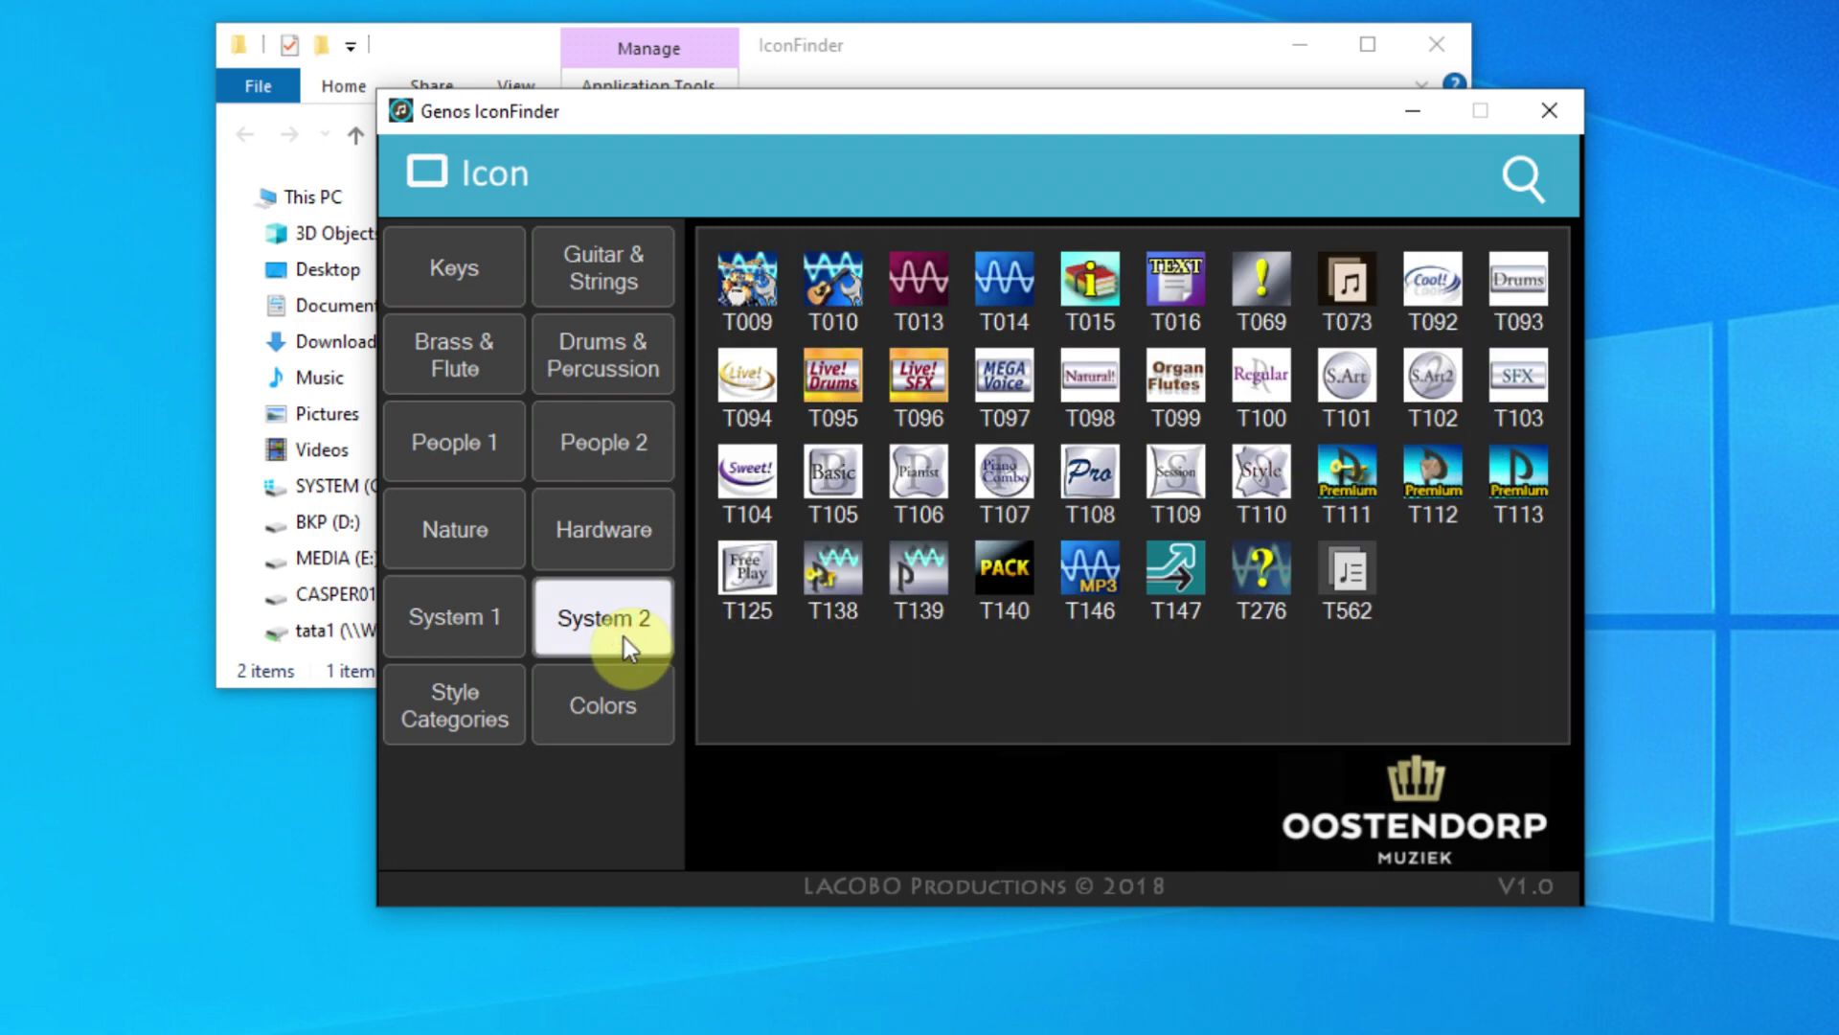
left_click(469, 699)
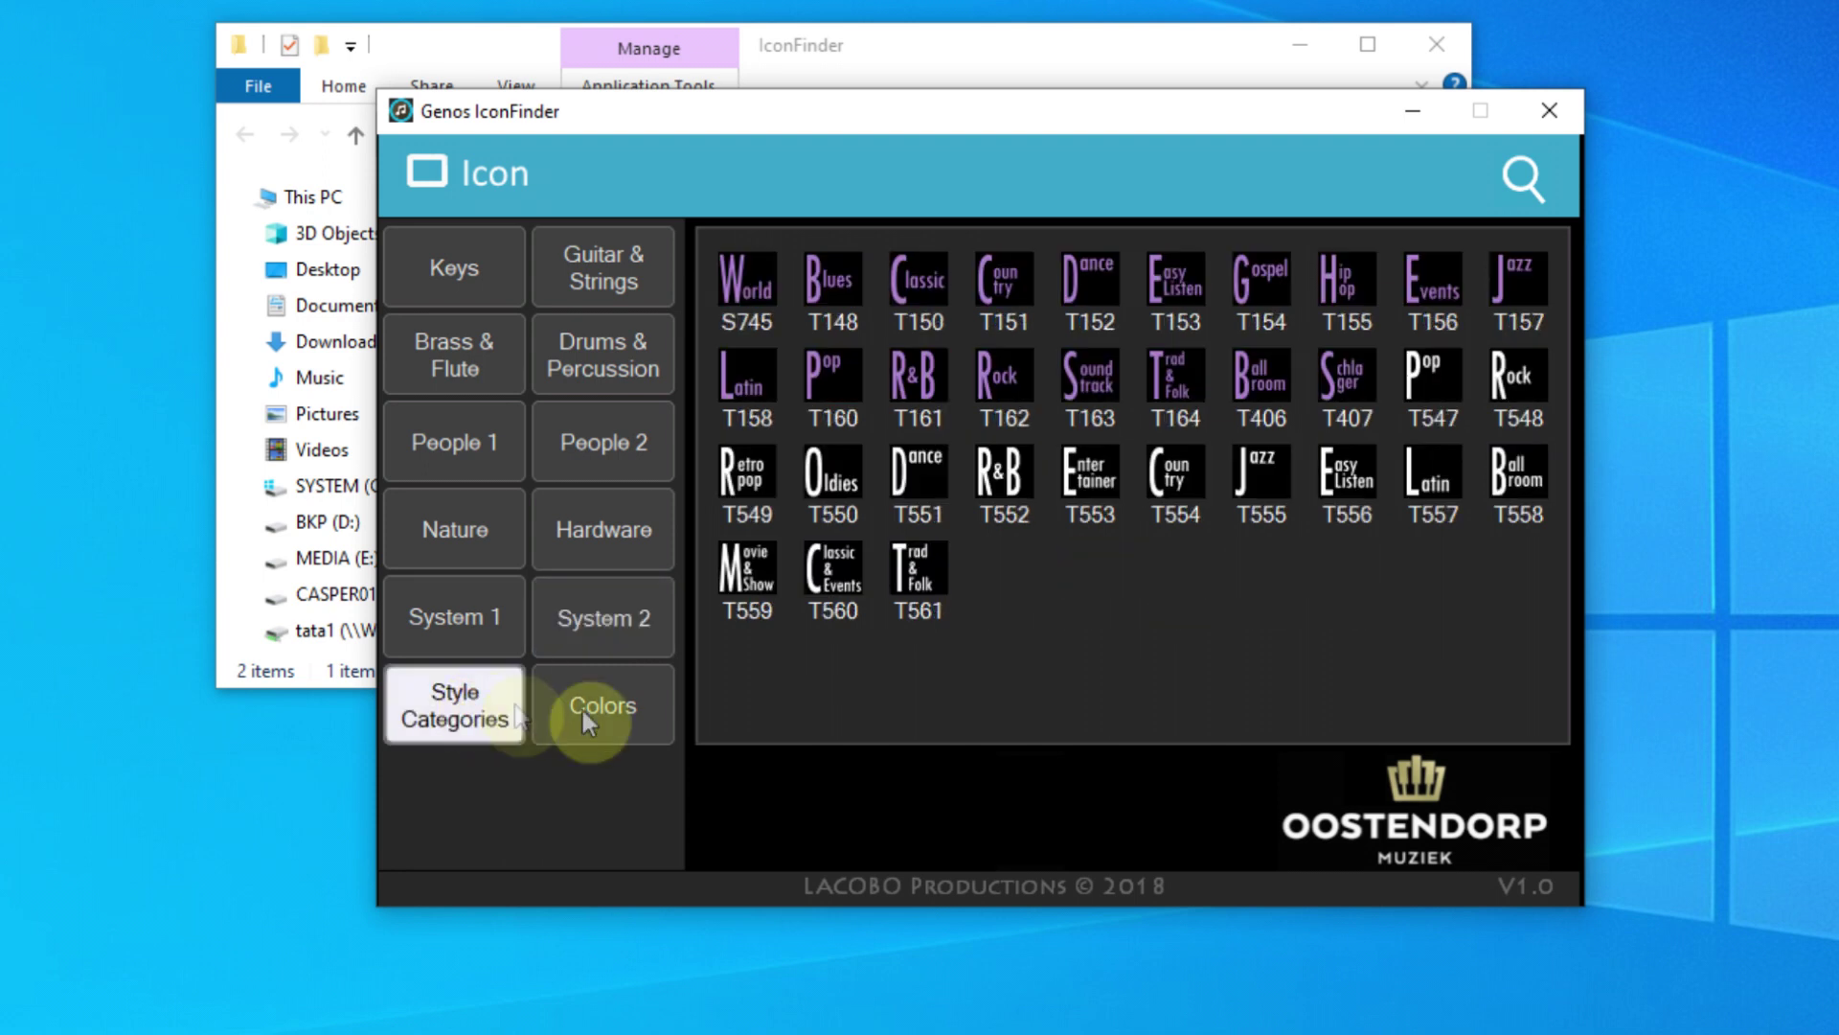
left_click(608, 705)
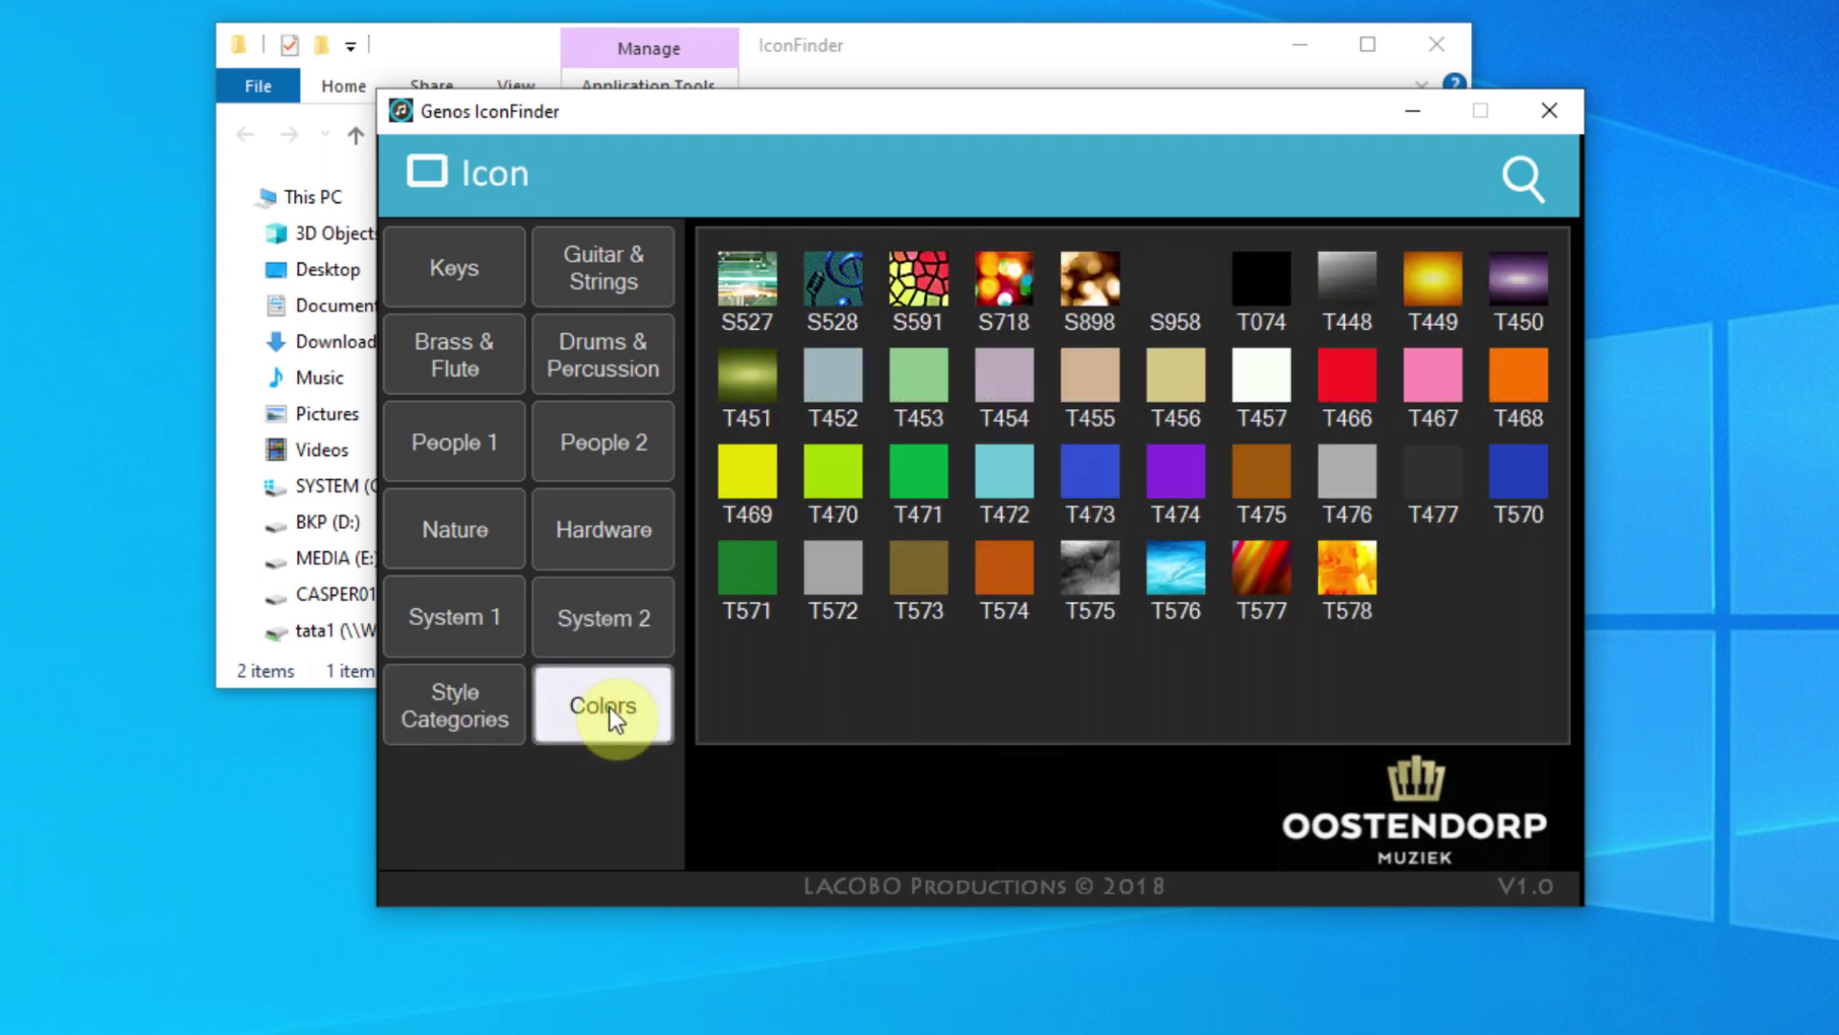
left_click(1518, 280)
Search for the icon with code S664.
left_click(1532, 173)
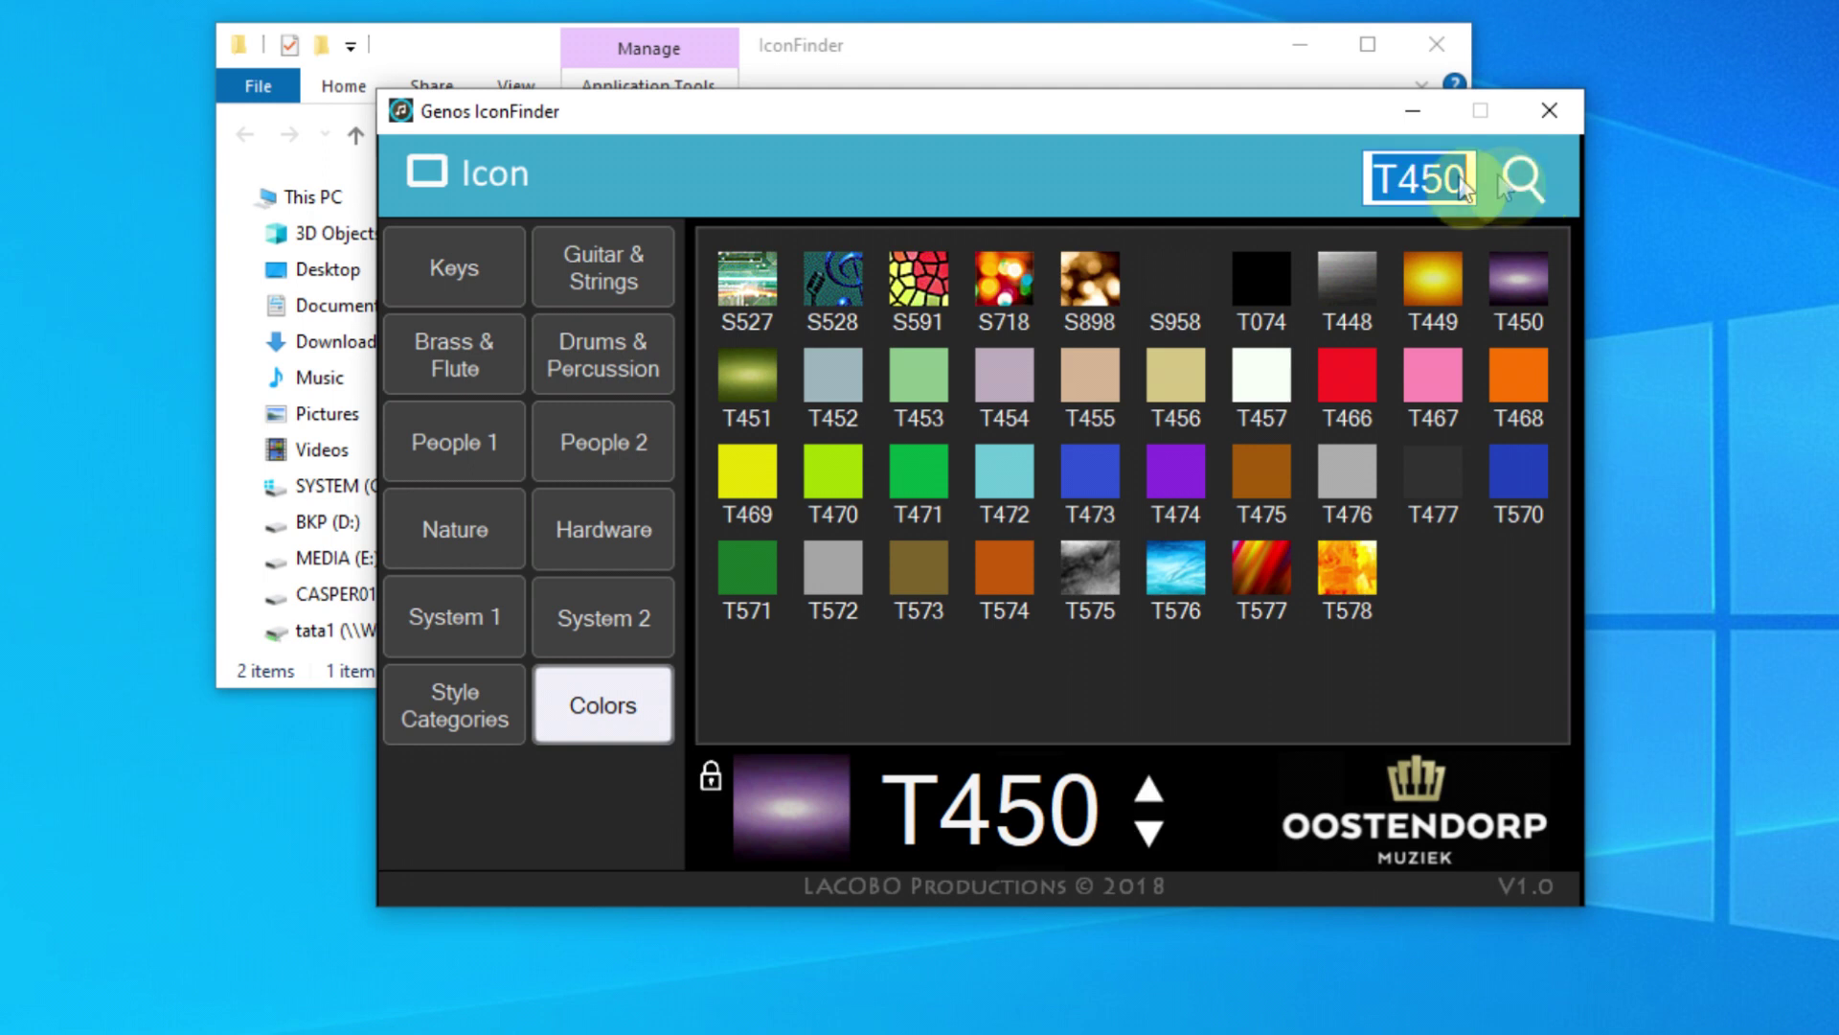
type("S")
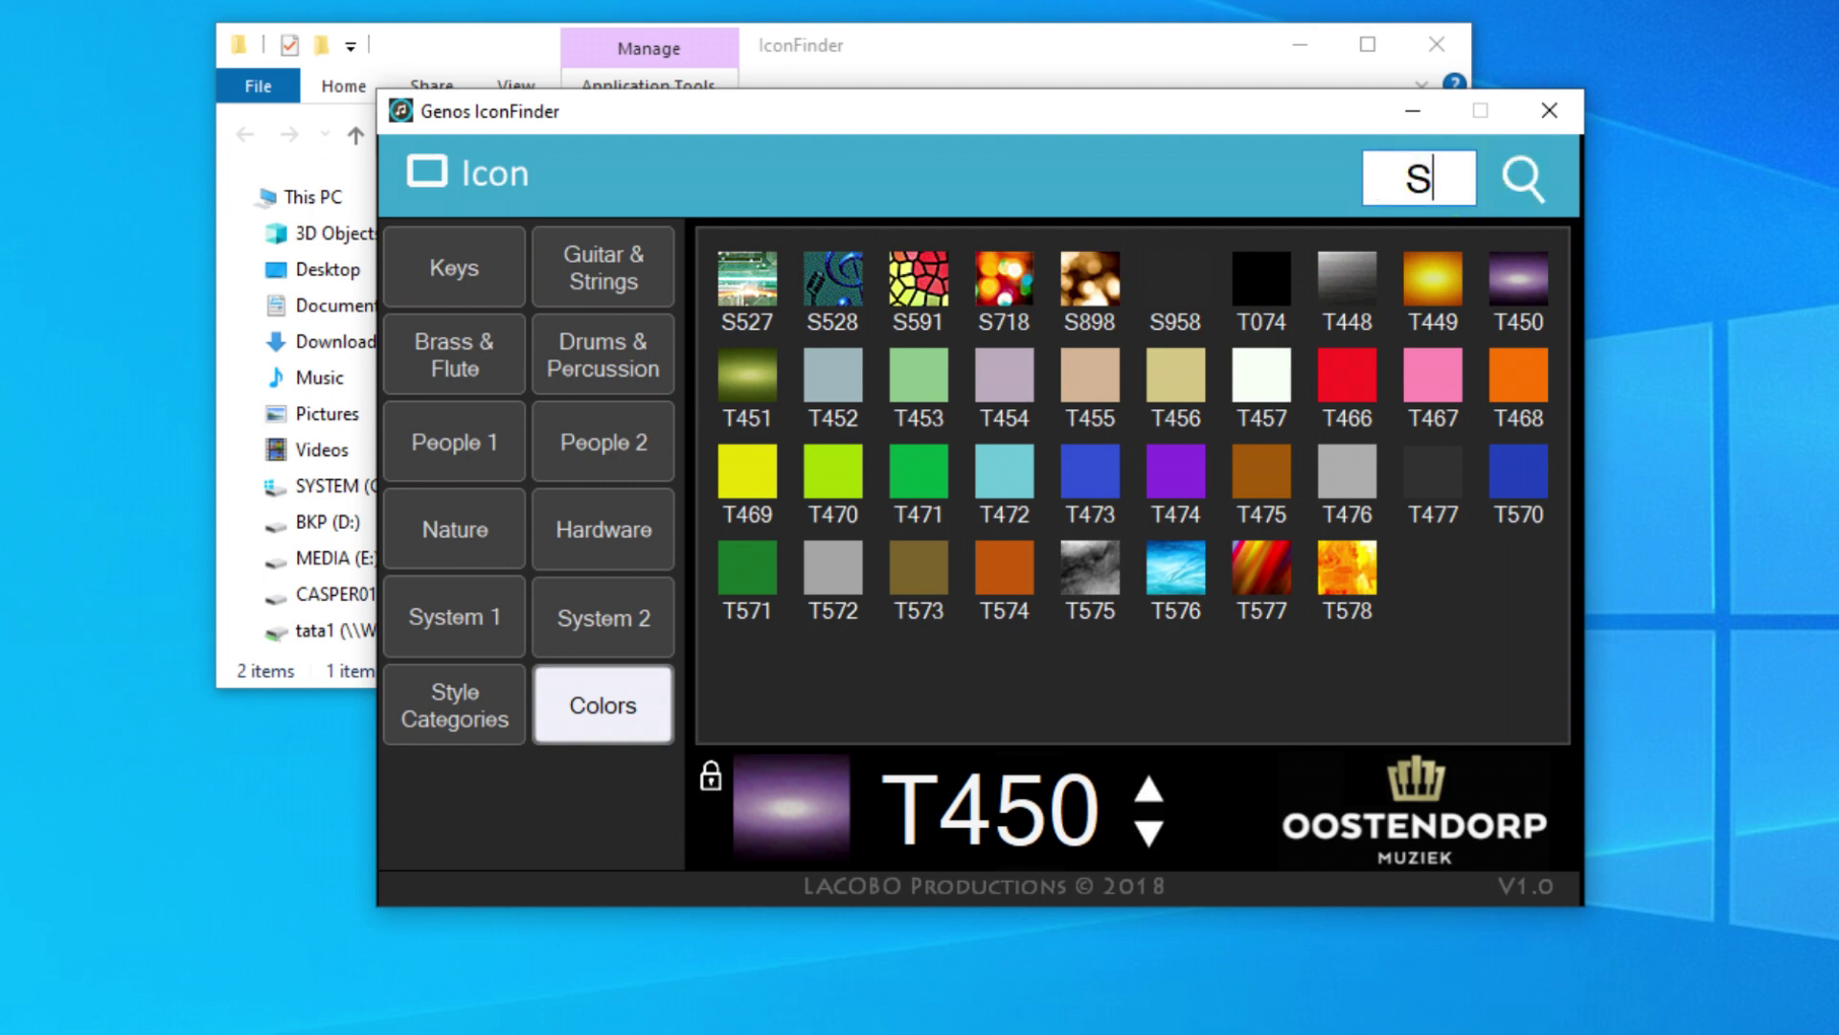
type("664")
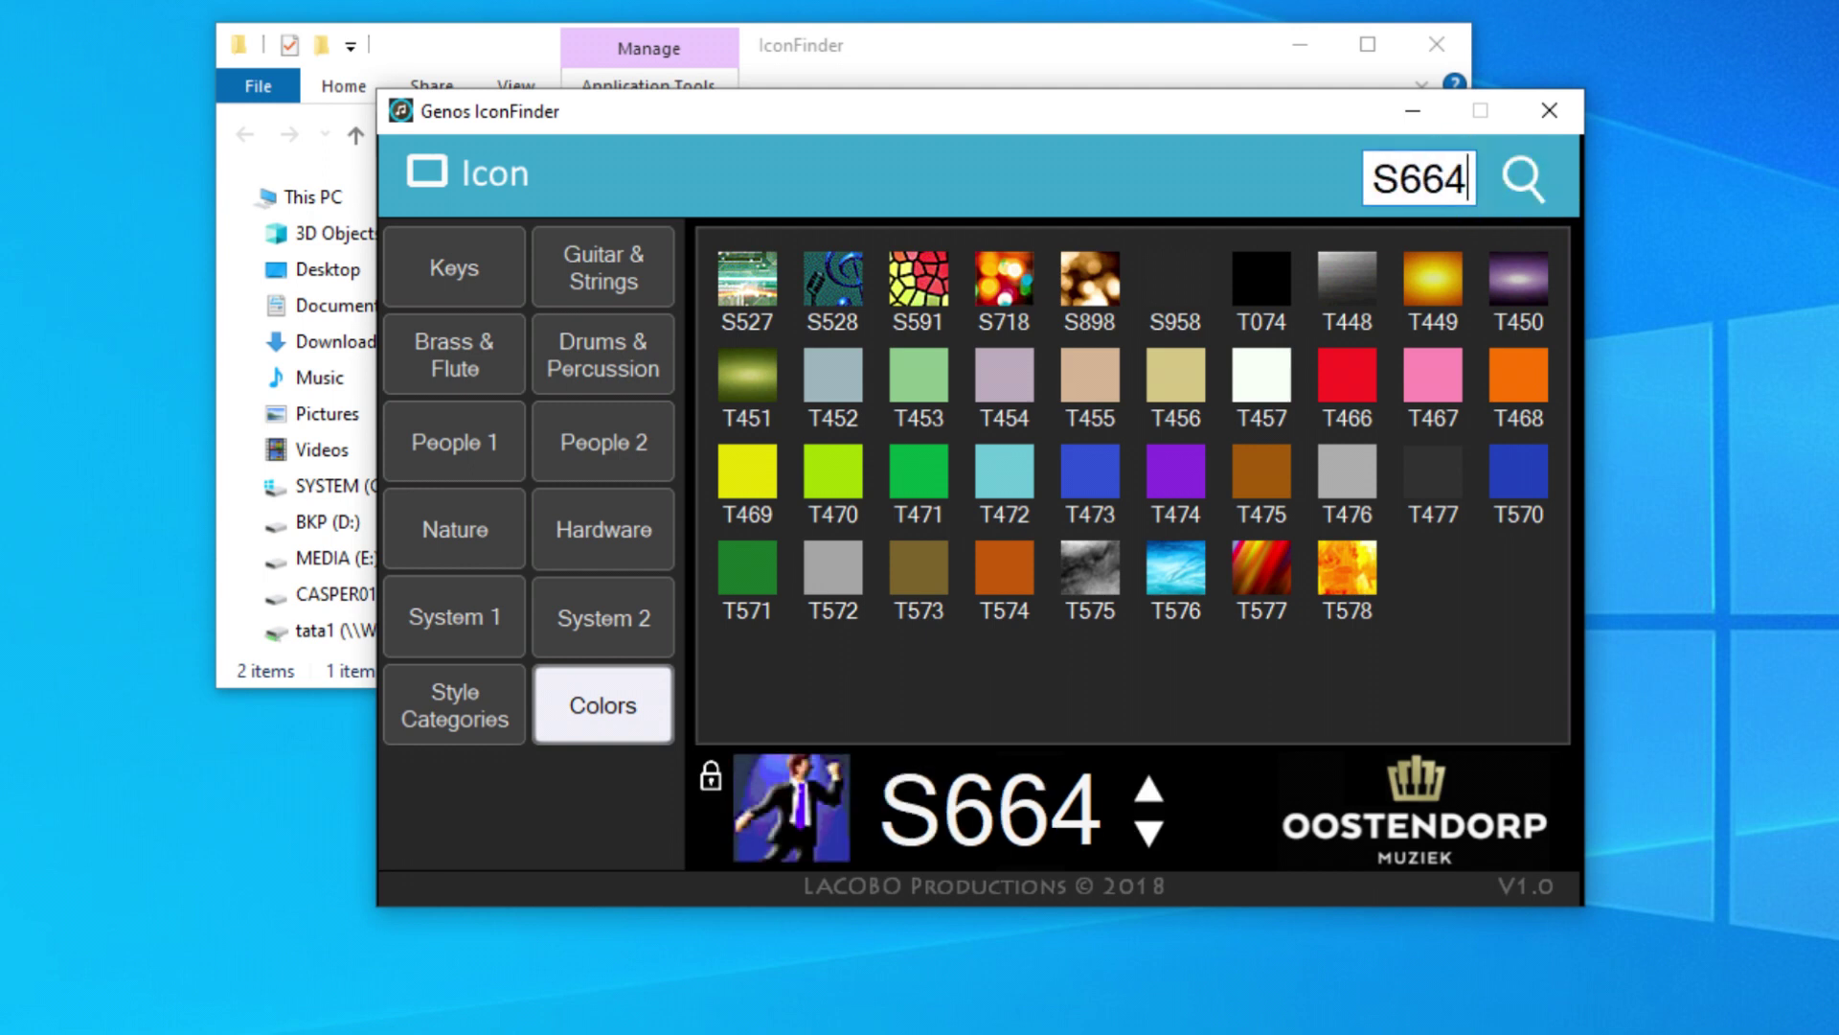
Search for the icon with code T696.
key("BackSpace")
key("BackSpace")
key("BackSpace")
key("BackSpace")
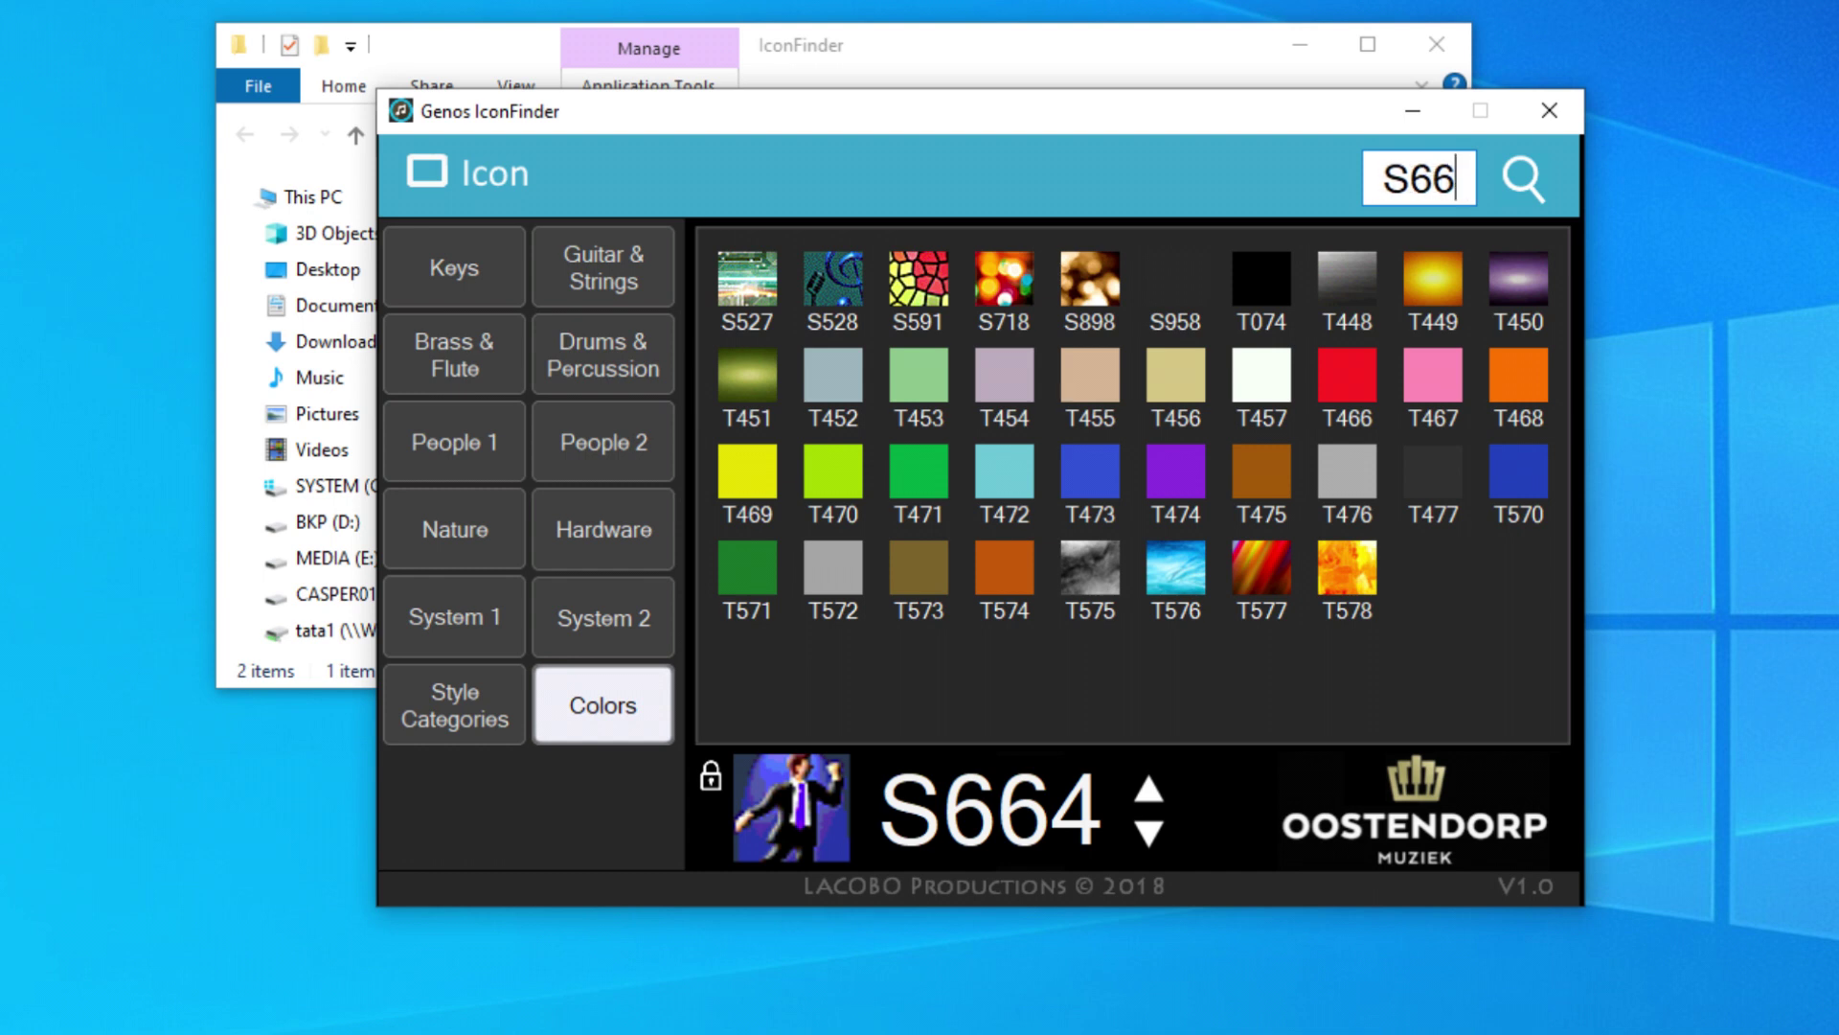
type("T")
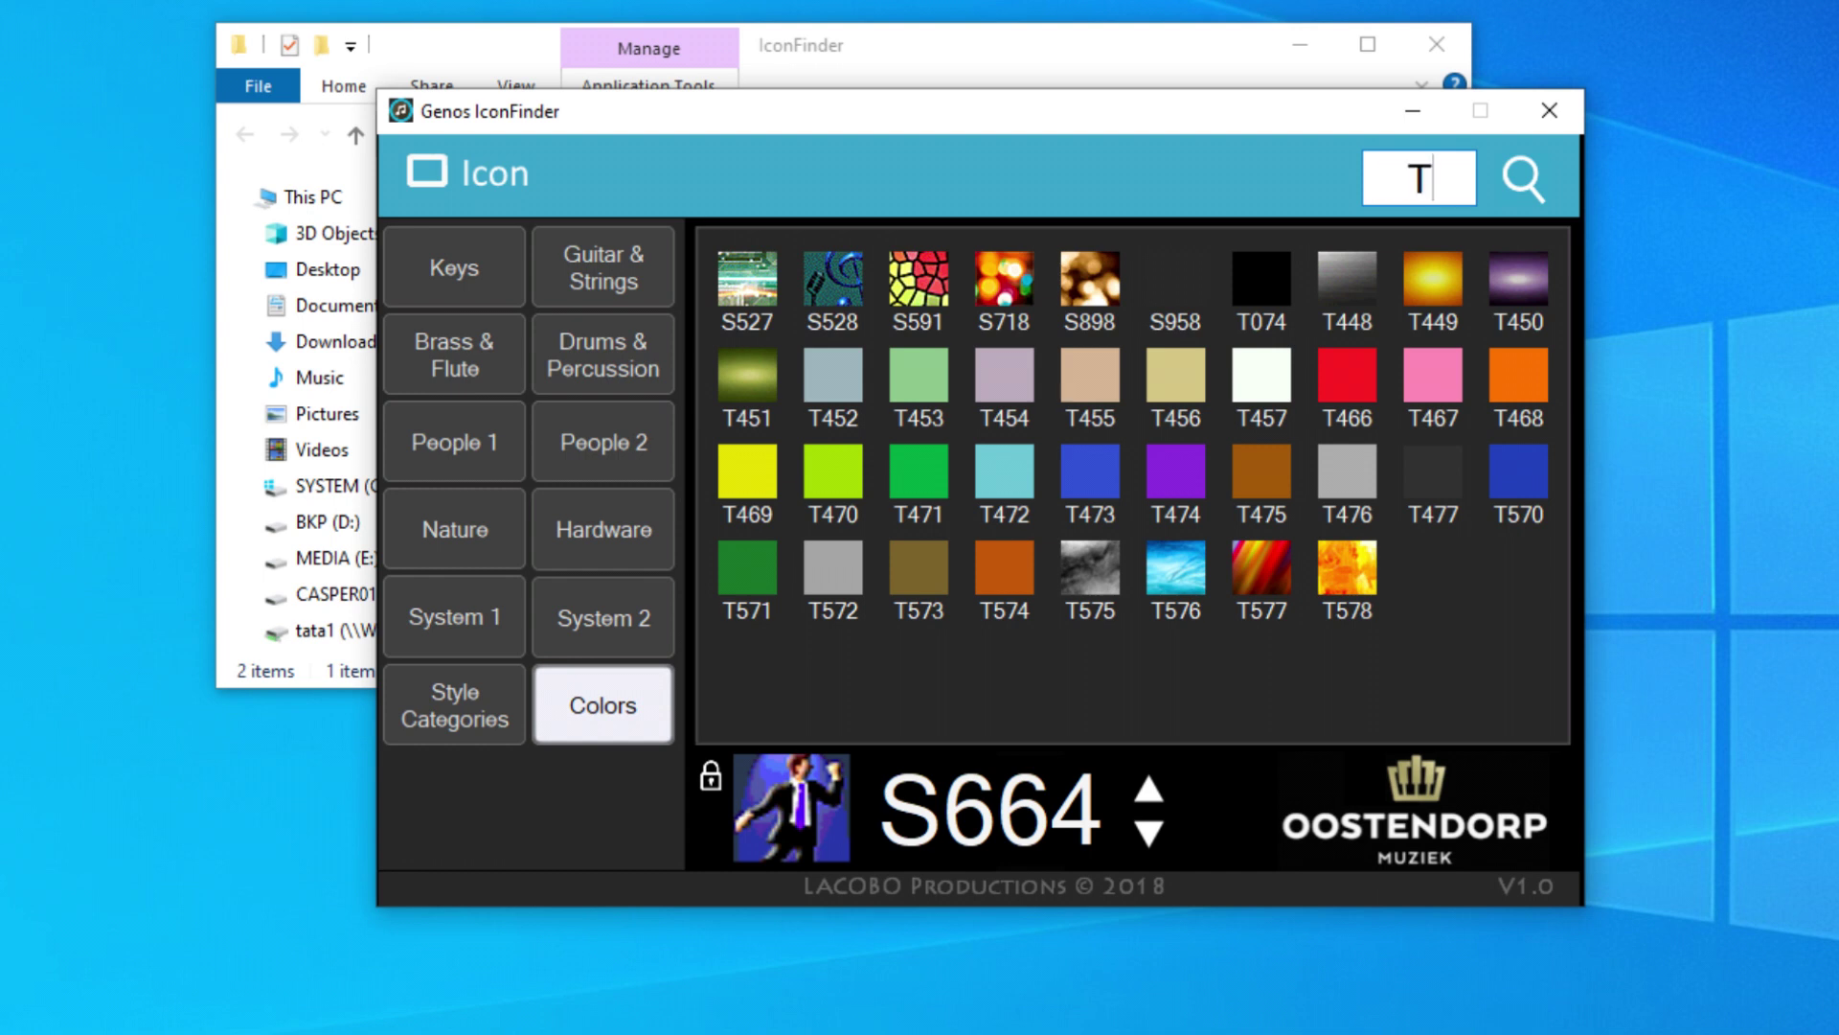
type("696")
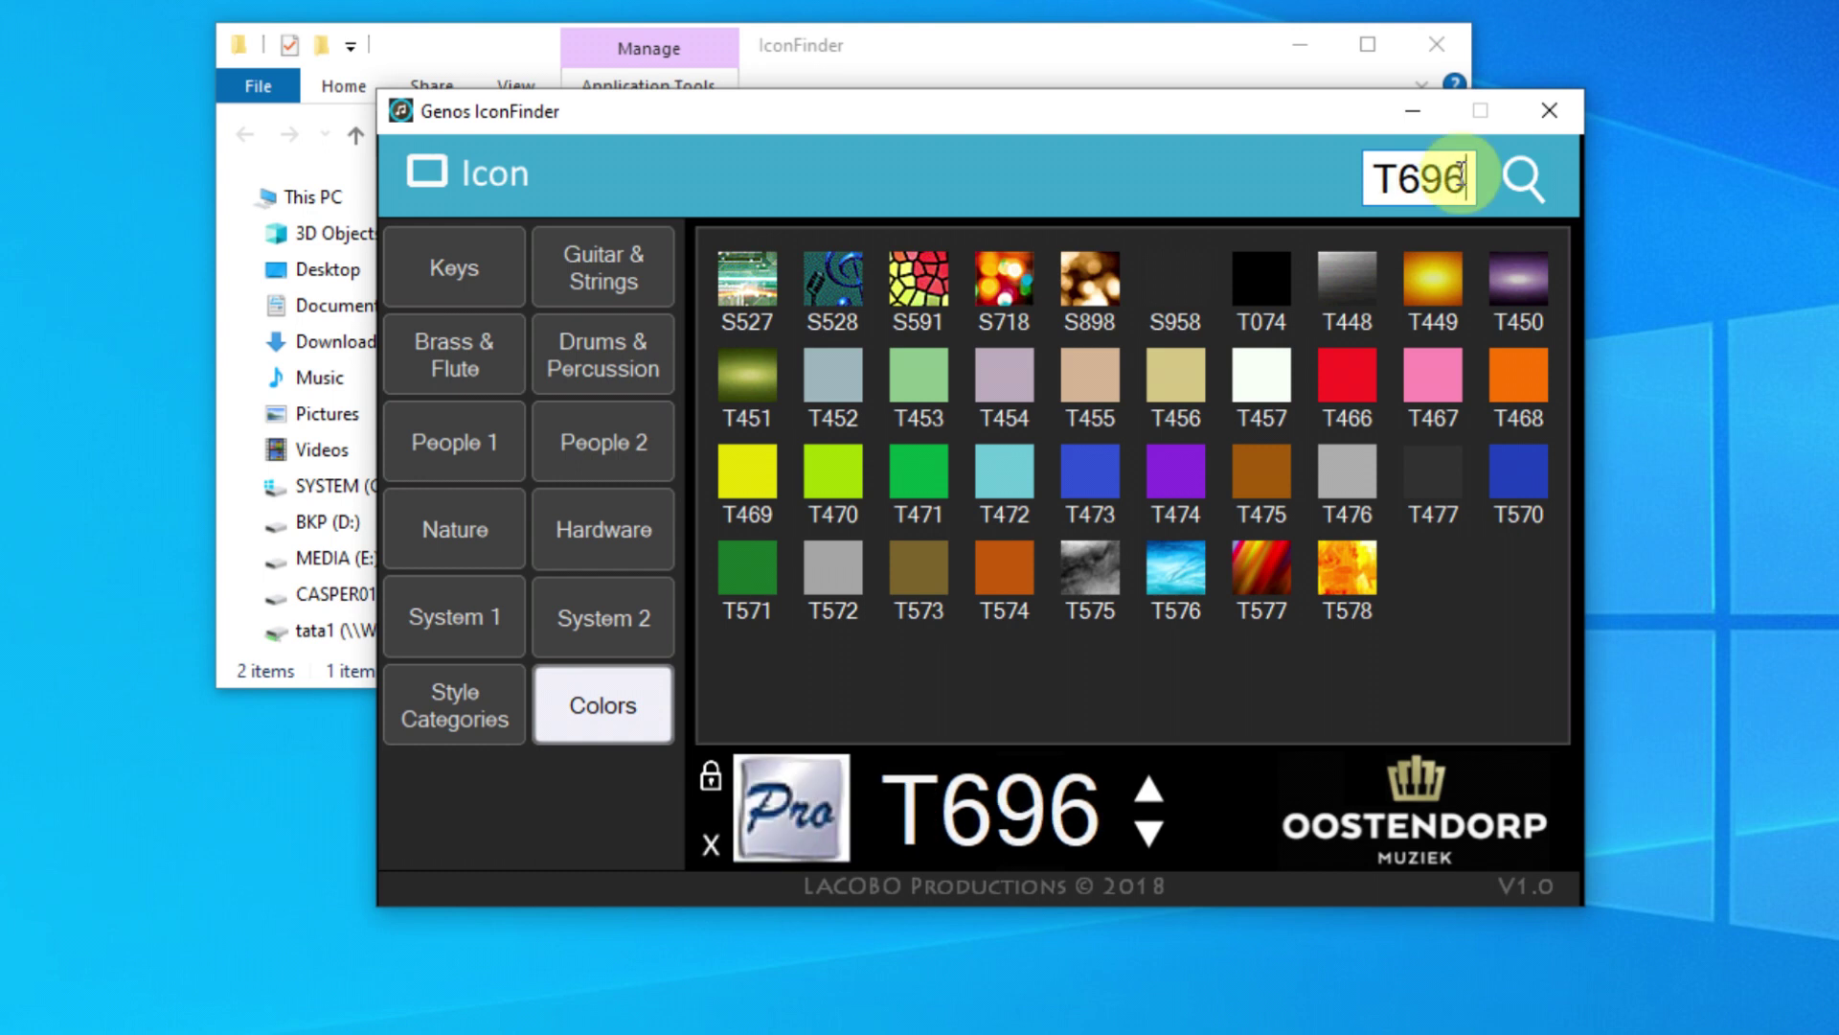
Search for the icon with code S778.
key("BackSpace")
key("BackSpace")
key("BackSpace")
key("BackSpace")
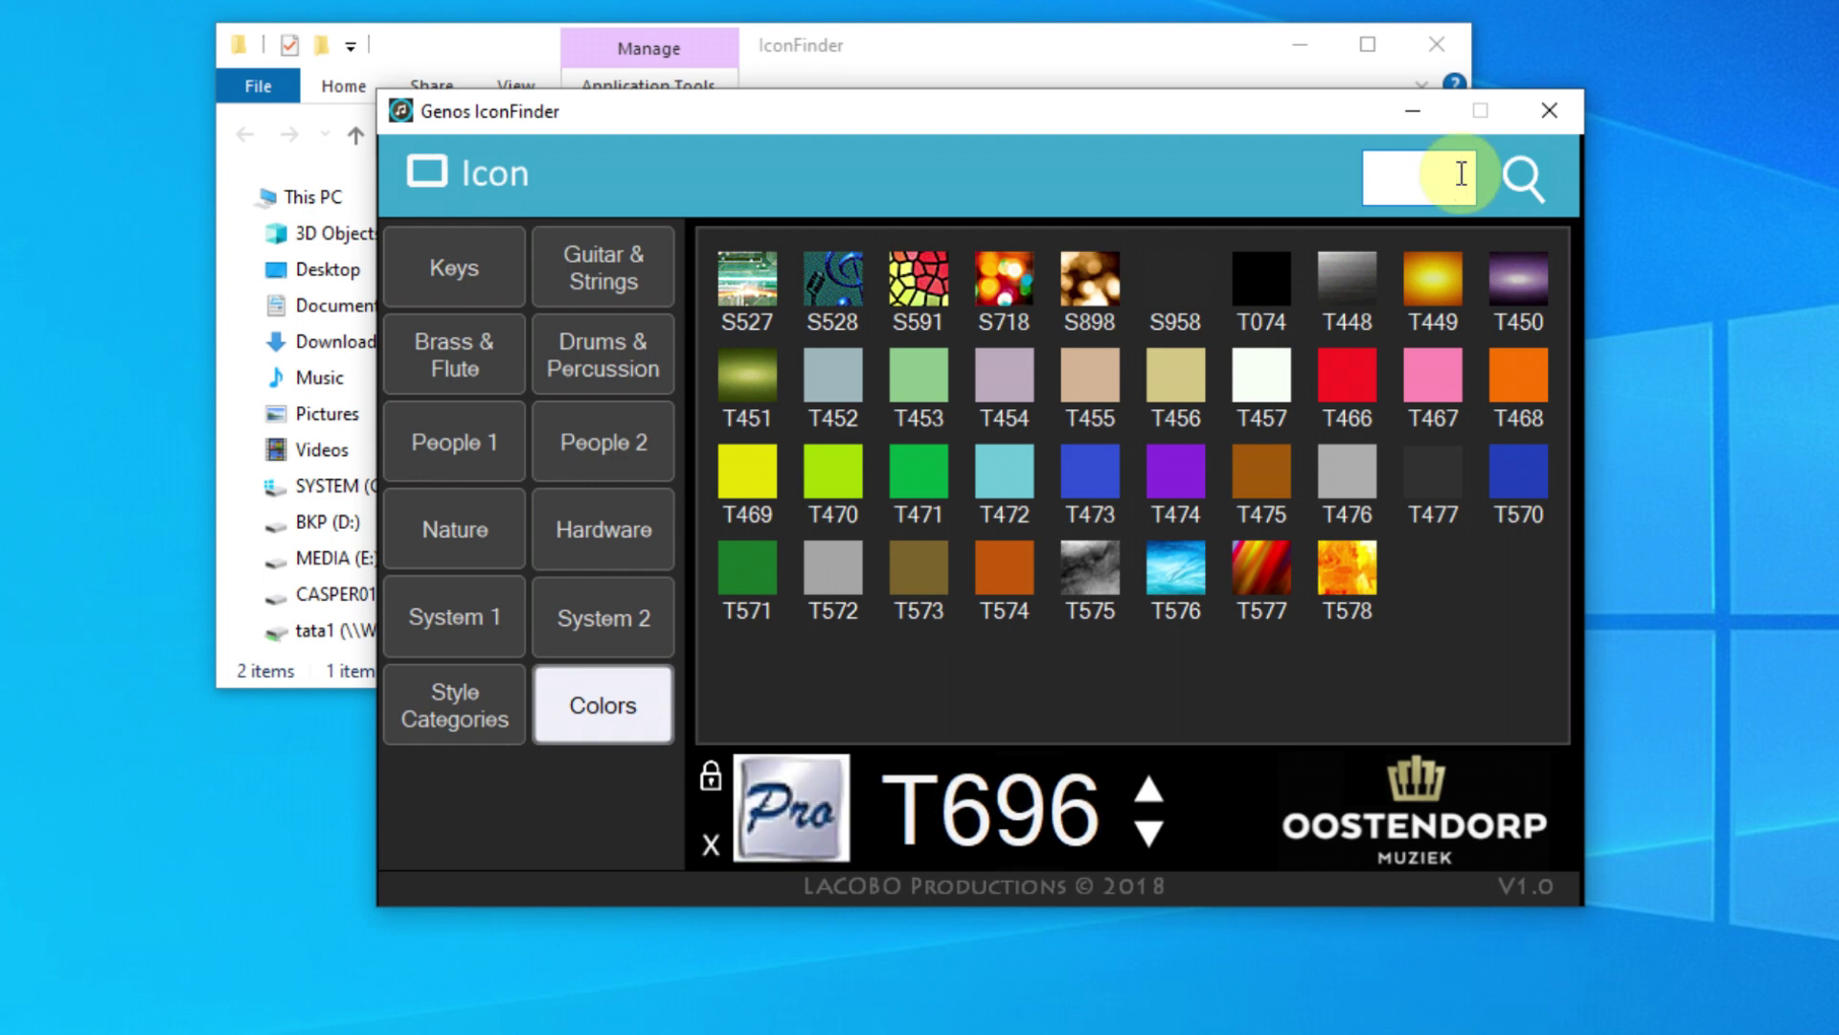
type("S778")
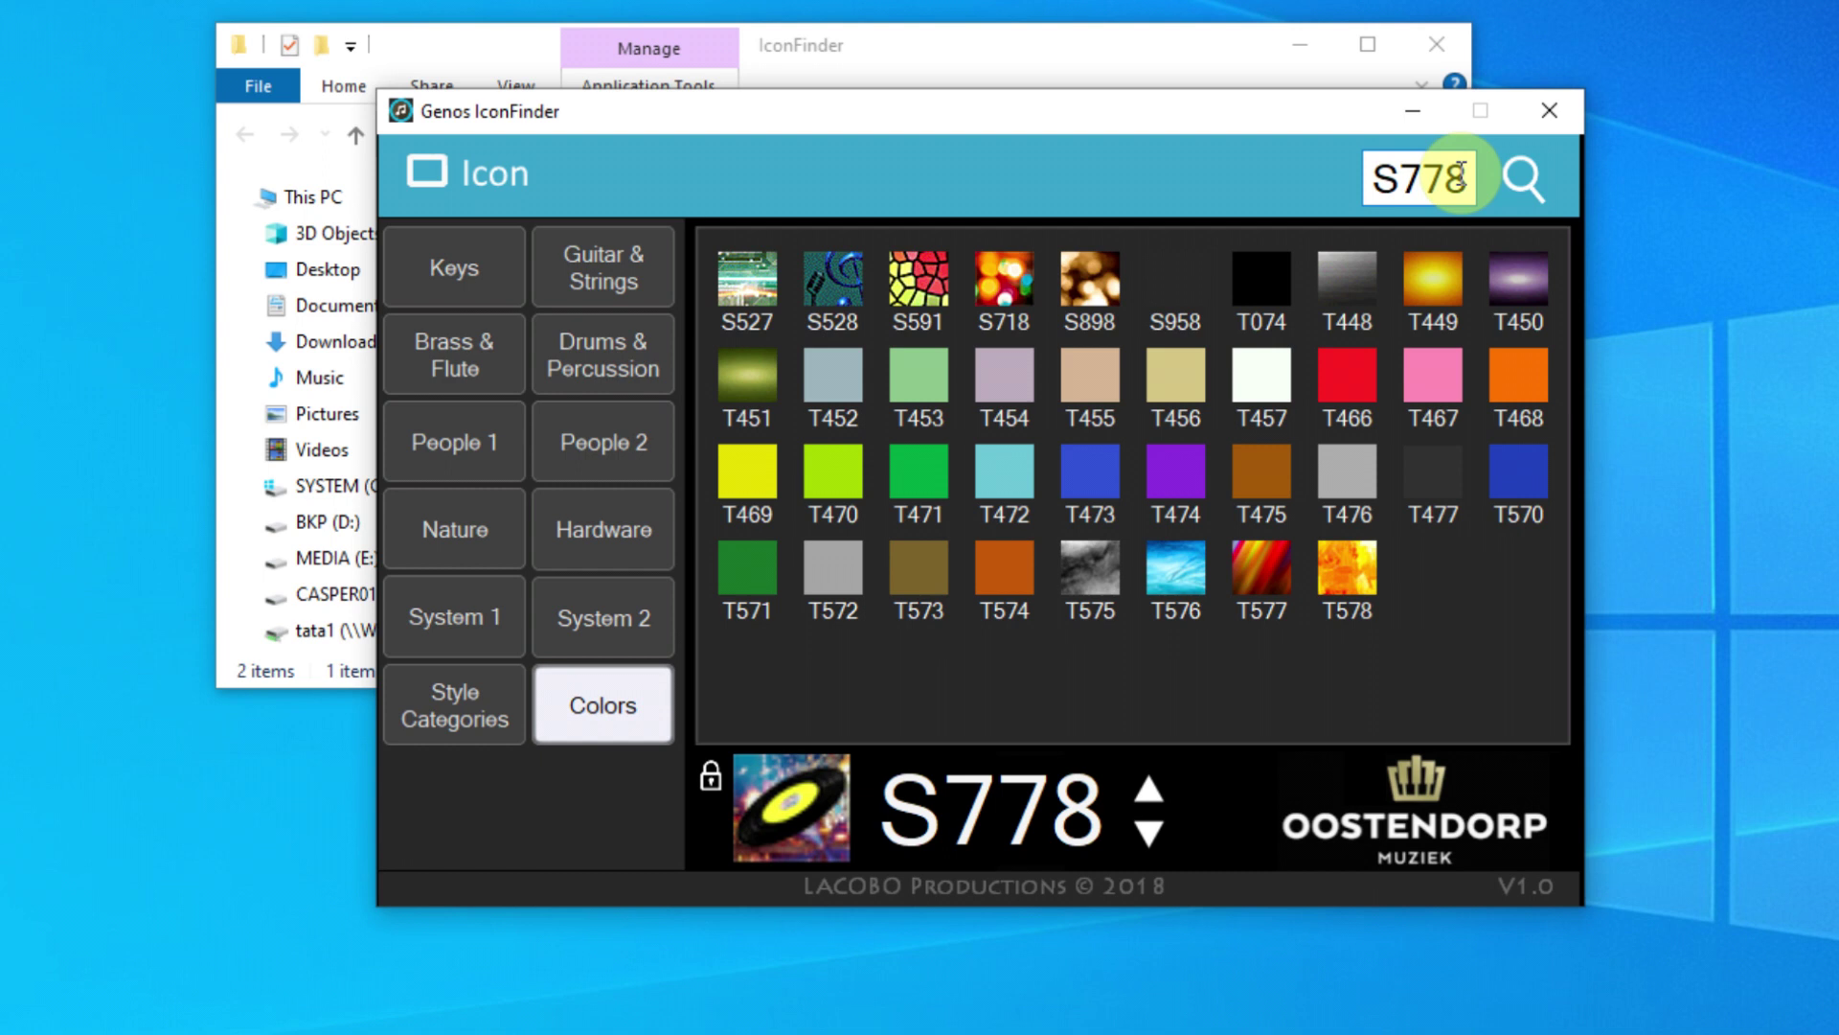
Step forward one code at a time through the icons that follow S778, continuing past S798.
left_click(1146, 780)
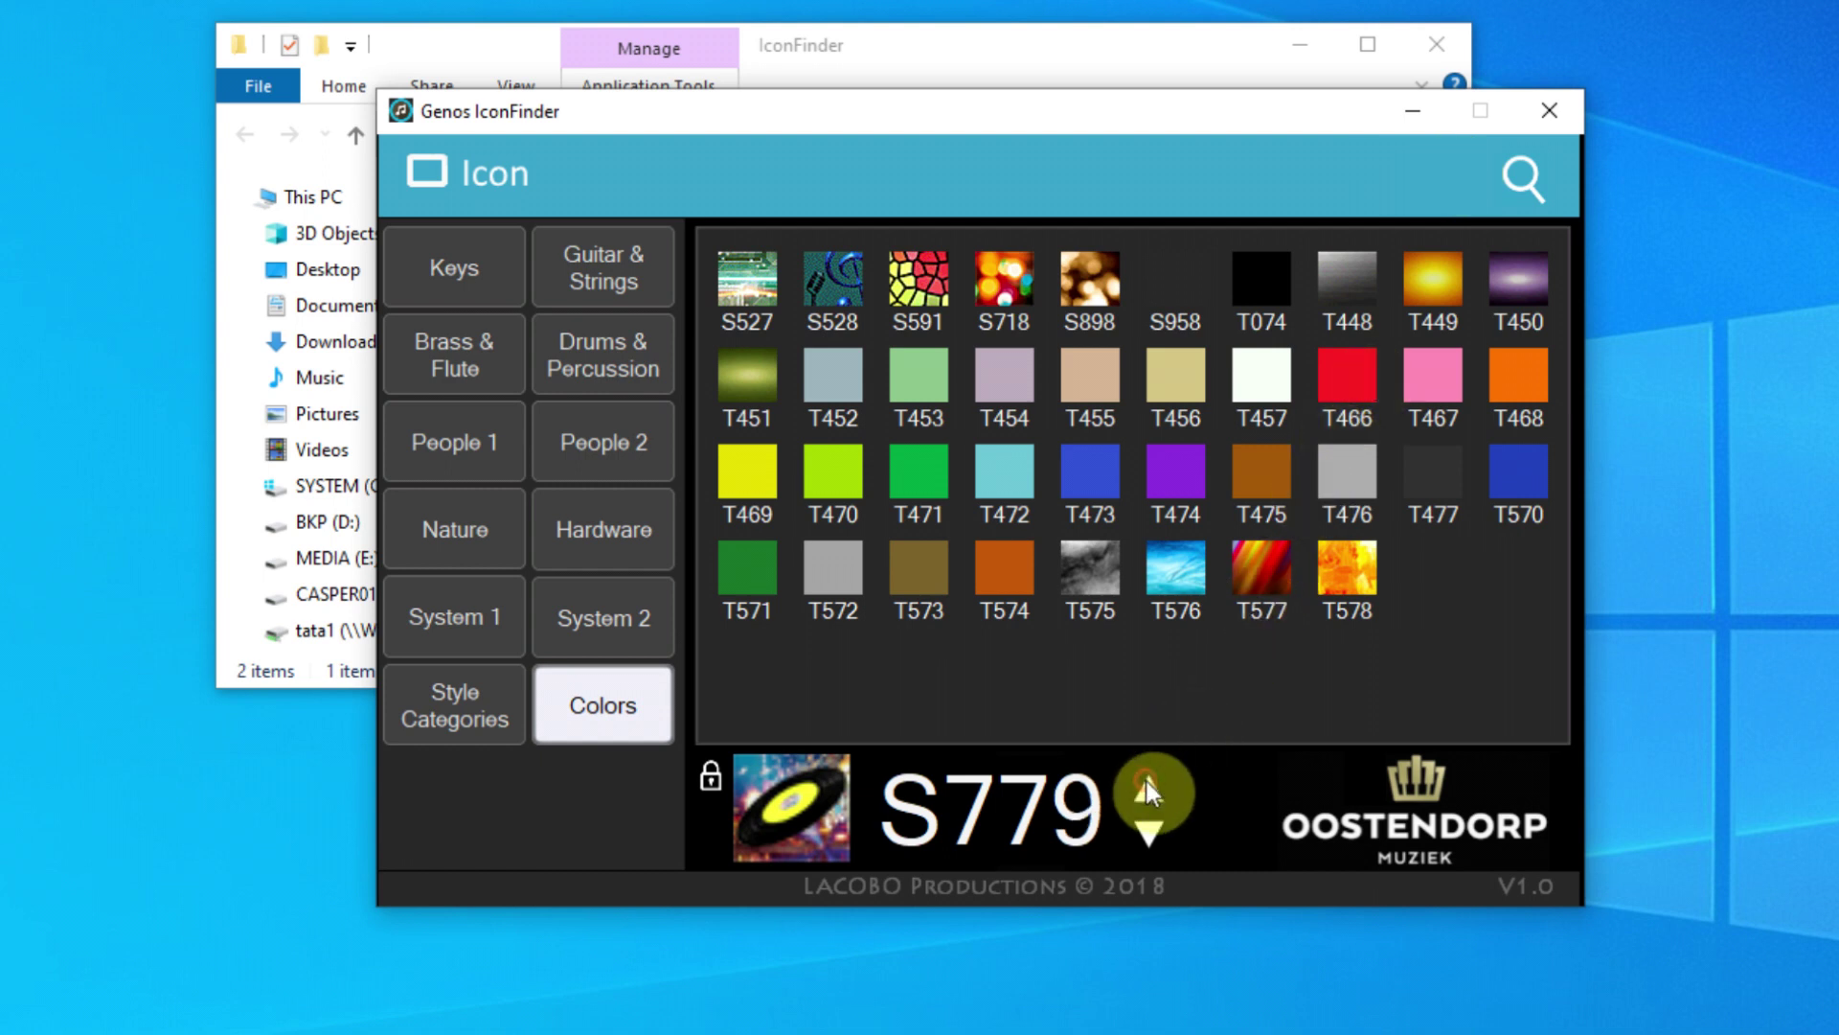
left_click(1146, 780)
left_click(1145, 780)
left_click(1145, 780)
left_click(1146, 780)
left_click(1146, 780)
left_click(1145, 780)
left_click(1146, 780)
left_click(1145, 780)
left_click(1146, 780)
left_click(1146, 780)
left_click(1146, 780)
left_click(1145, 780)
left_click(1146, 780)
left_click(1149, 837)
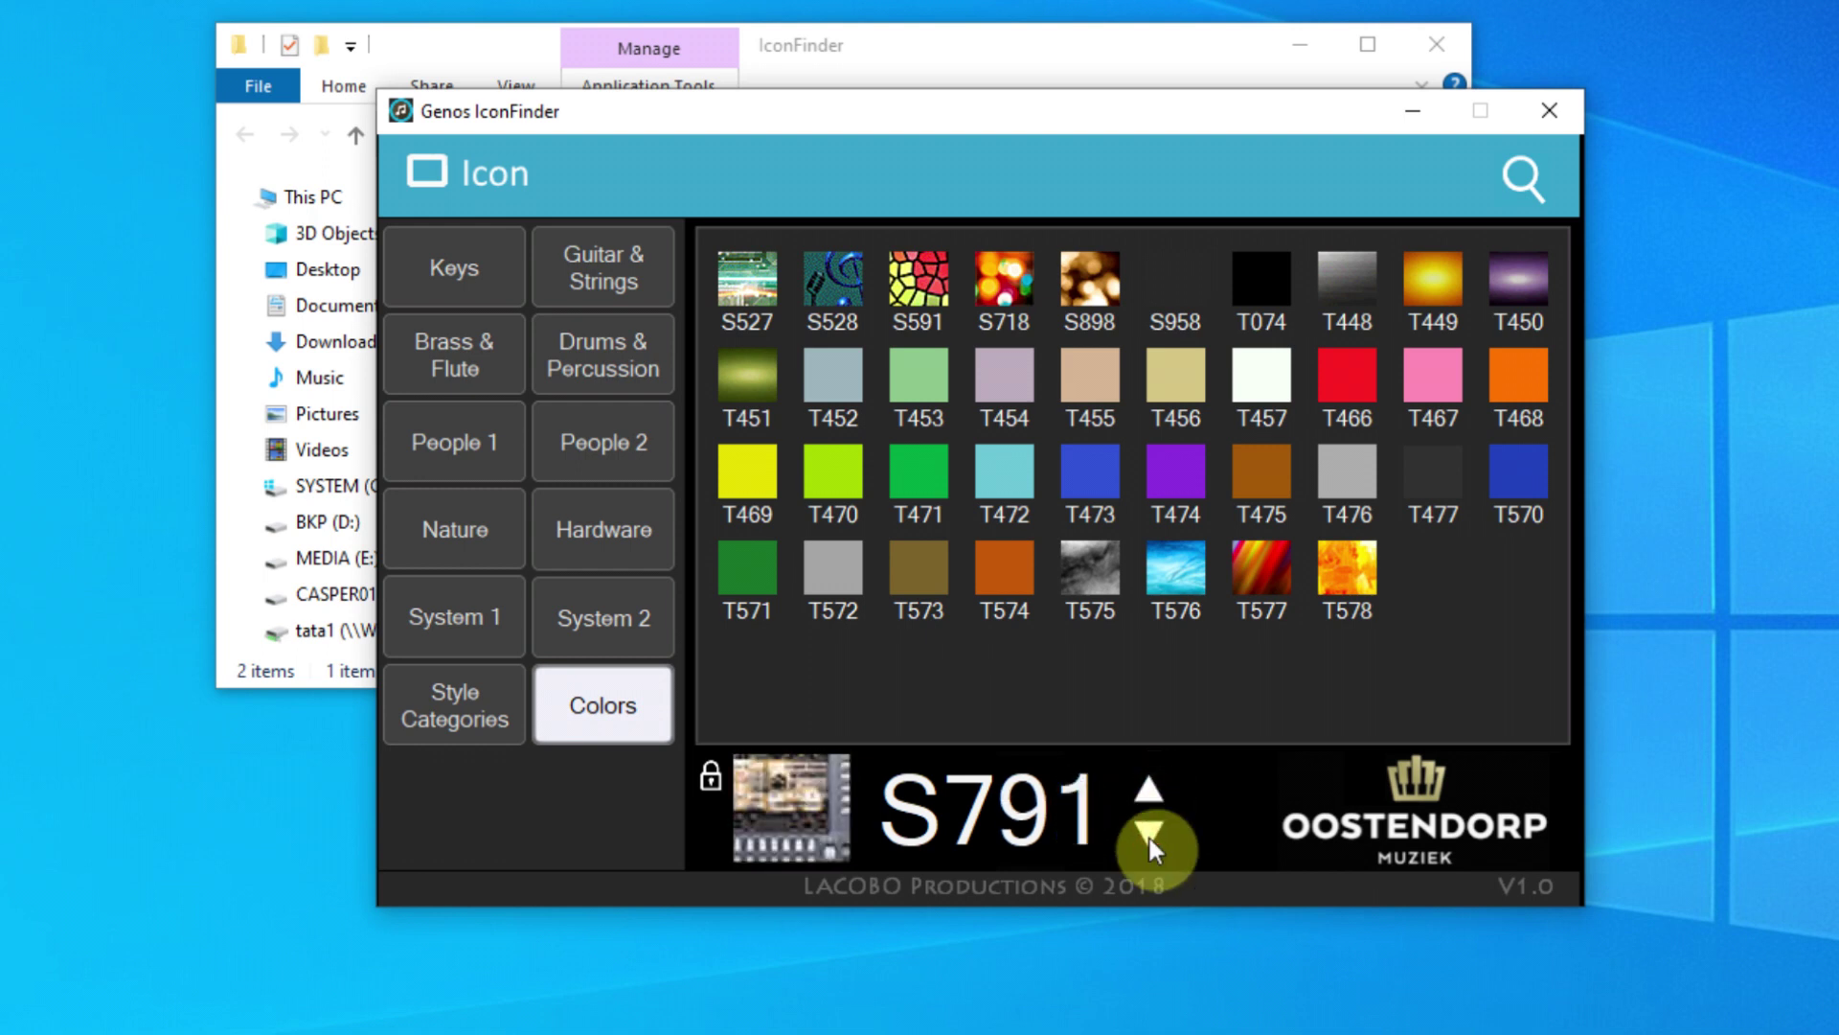
left_click(1152, 791)
left_click(1154, 791)
left_click(1153, 792)
left_click(1153, 791)
left_click(1154, 791)
left_click(1154, 791)
left_click(1154, 791)
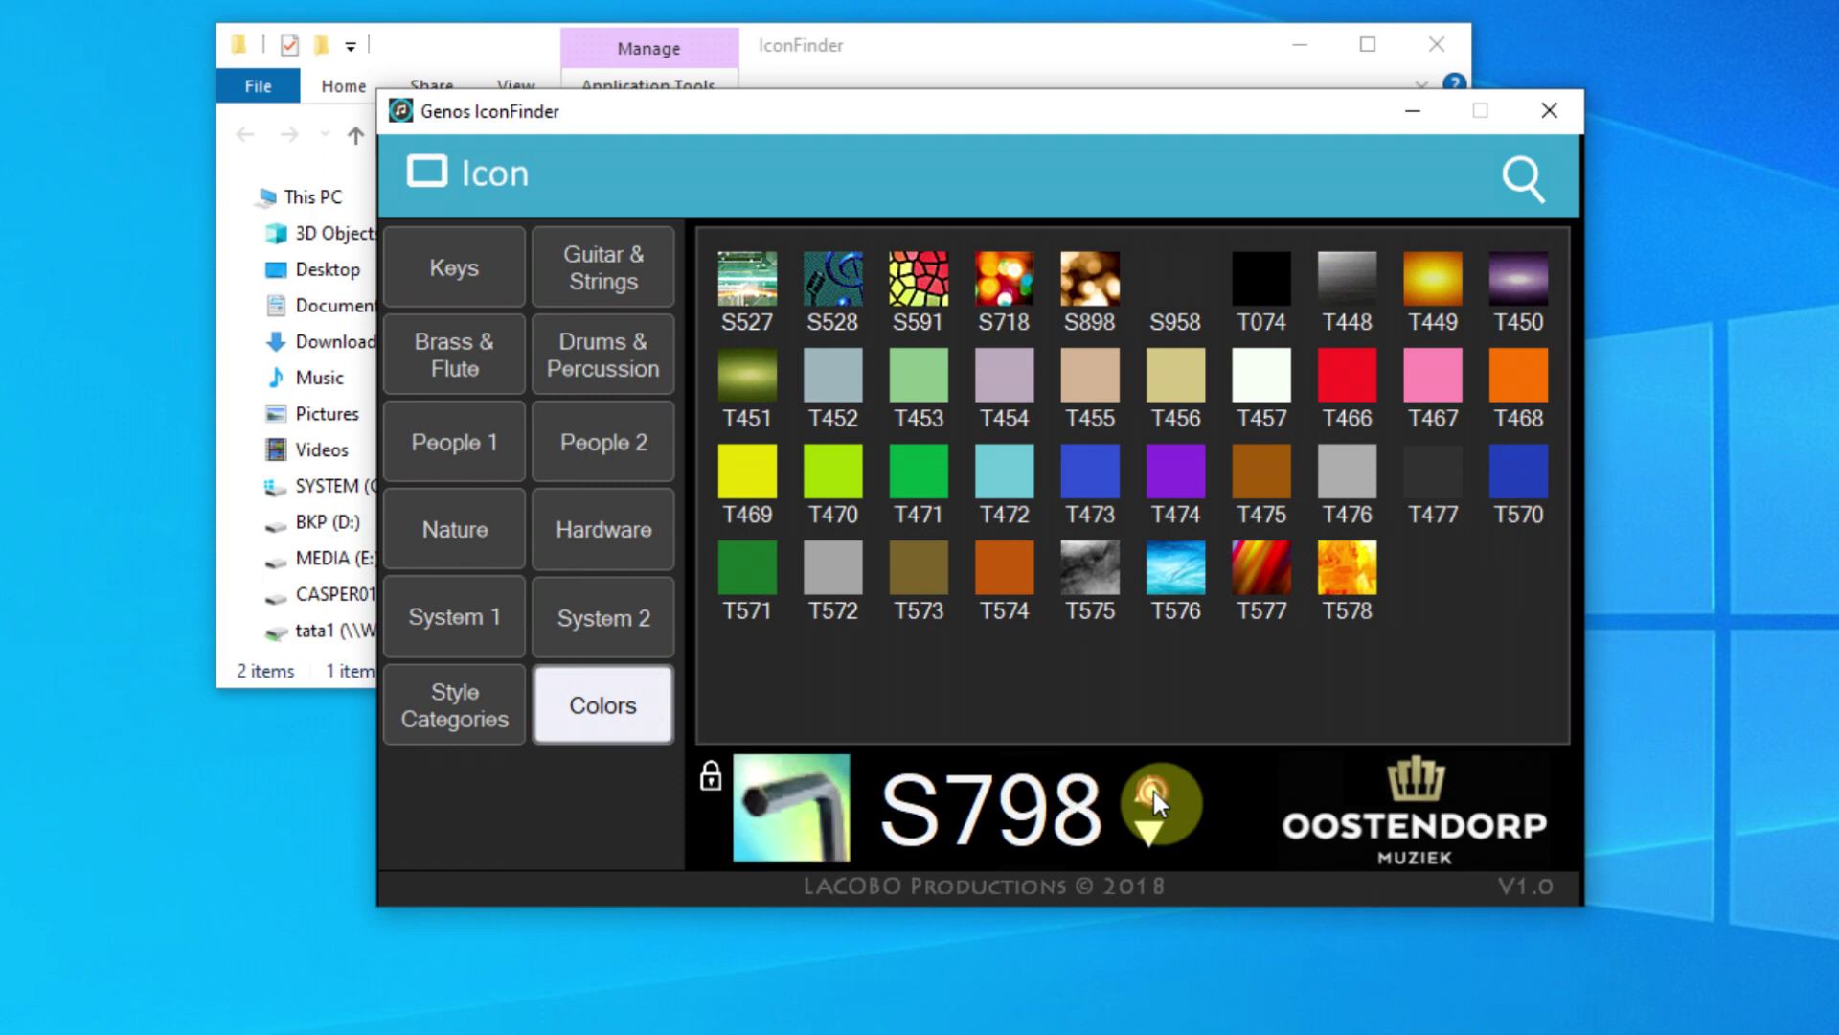
left_click(1153, 791)
left_click(1153, 791)
left_click(1154, 792)
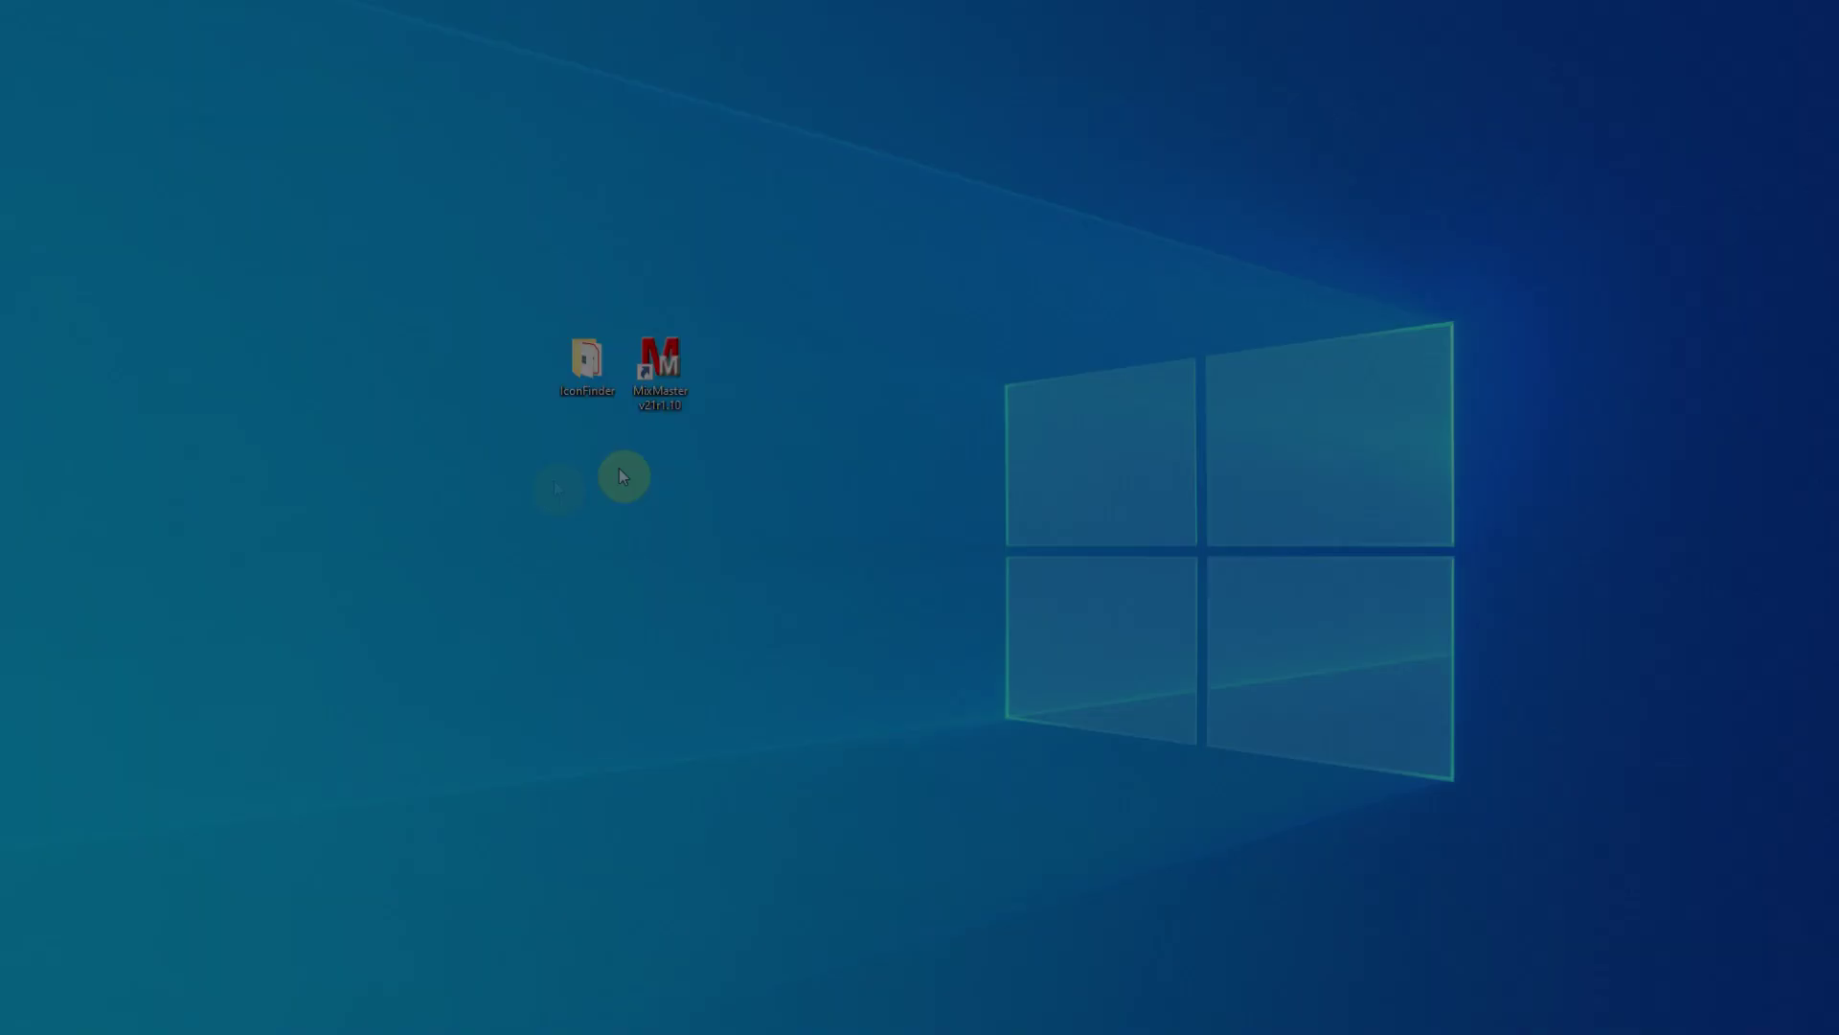
Switch to MixMaster and open its Multi Process tool for processing multiple files.
left_click(670, 374)
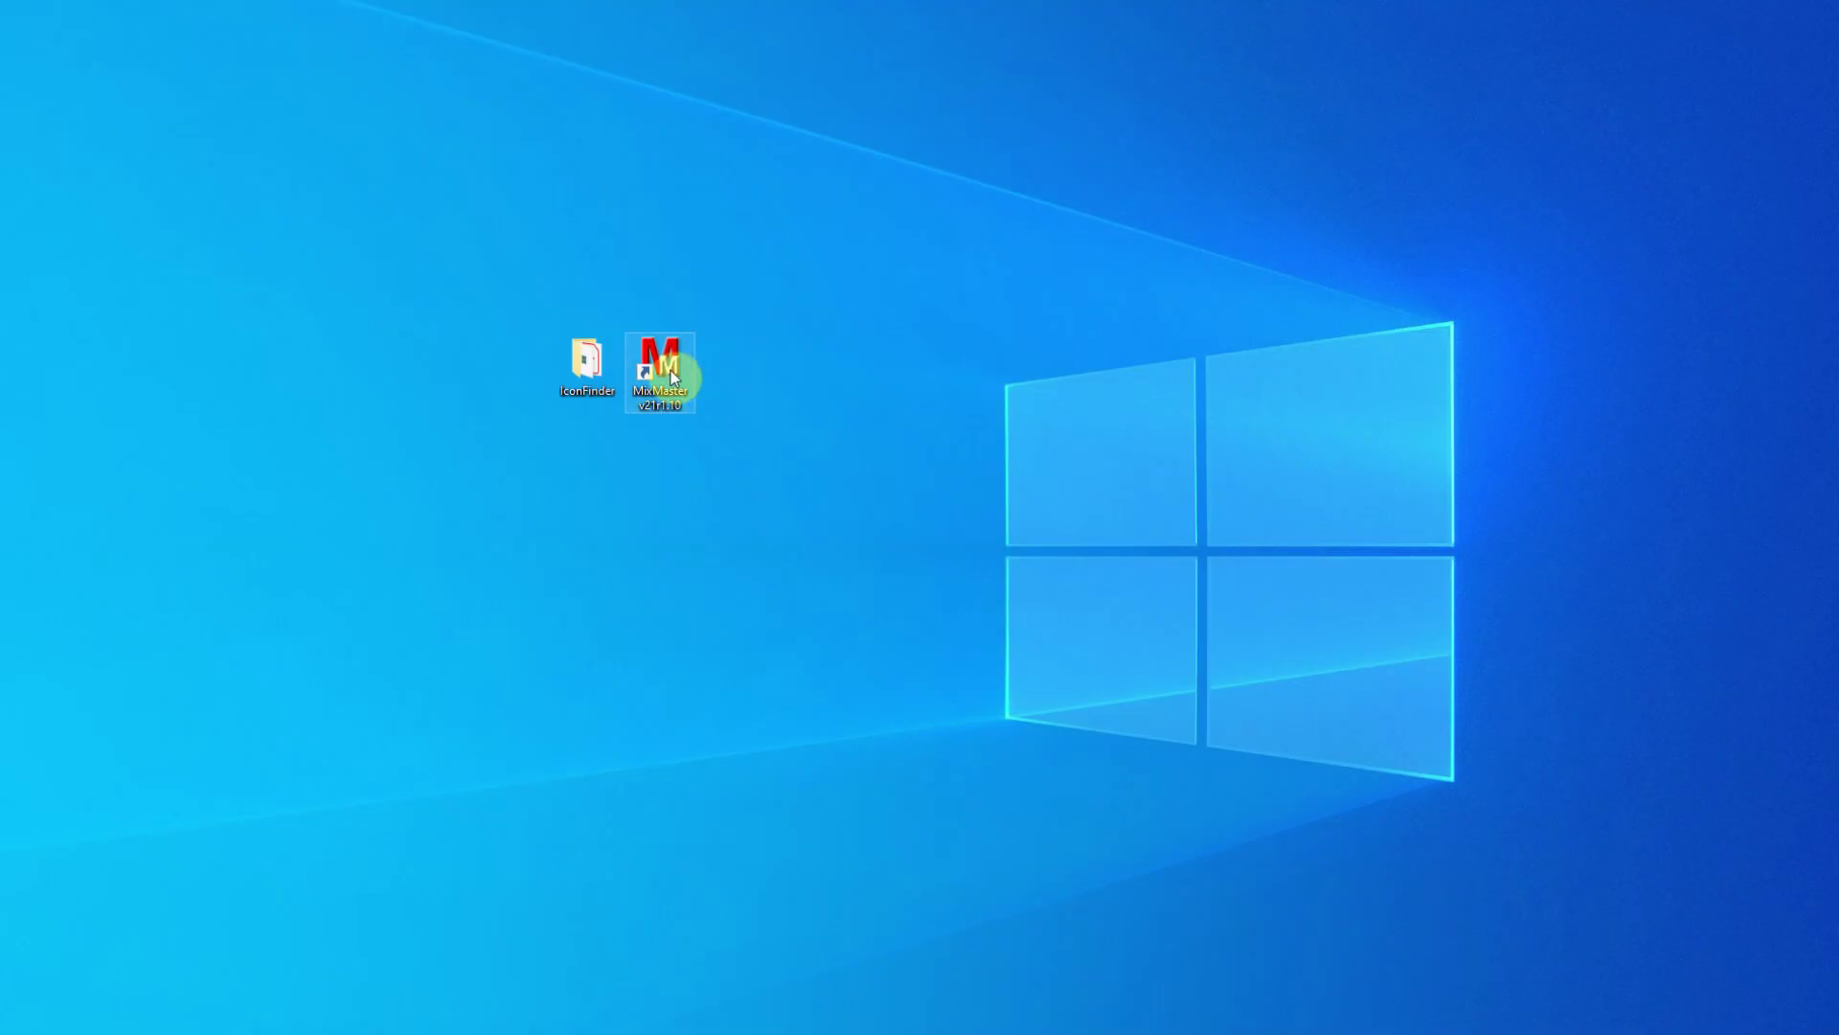
double_click(672, 376)
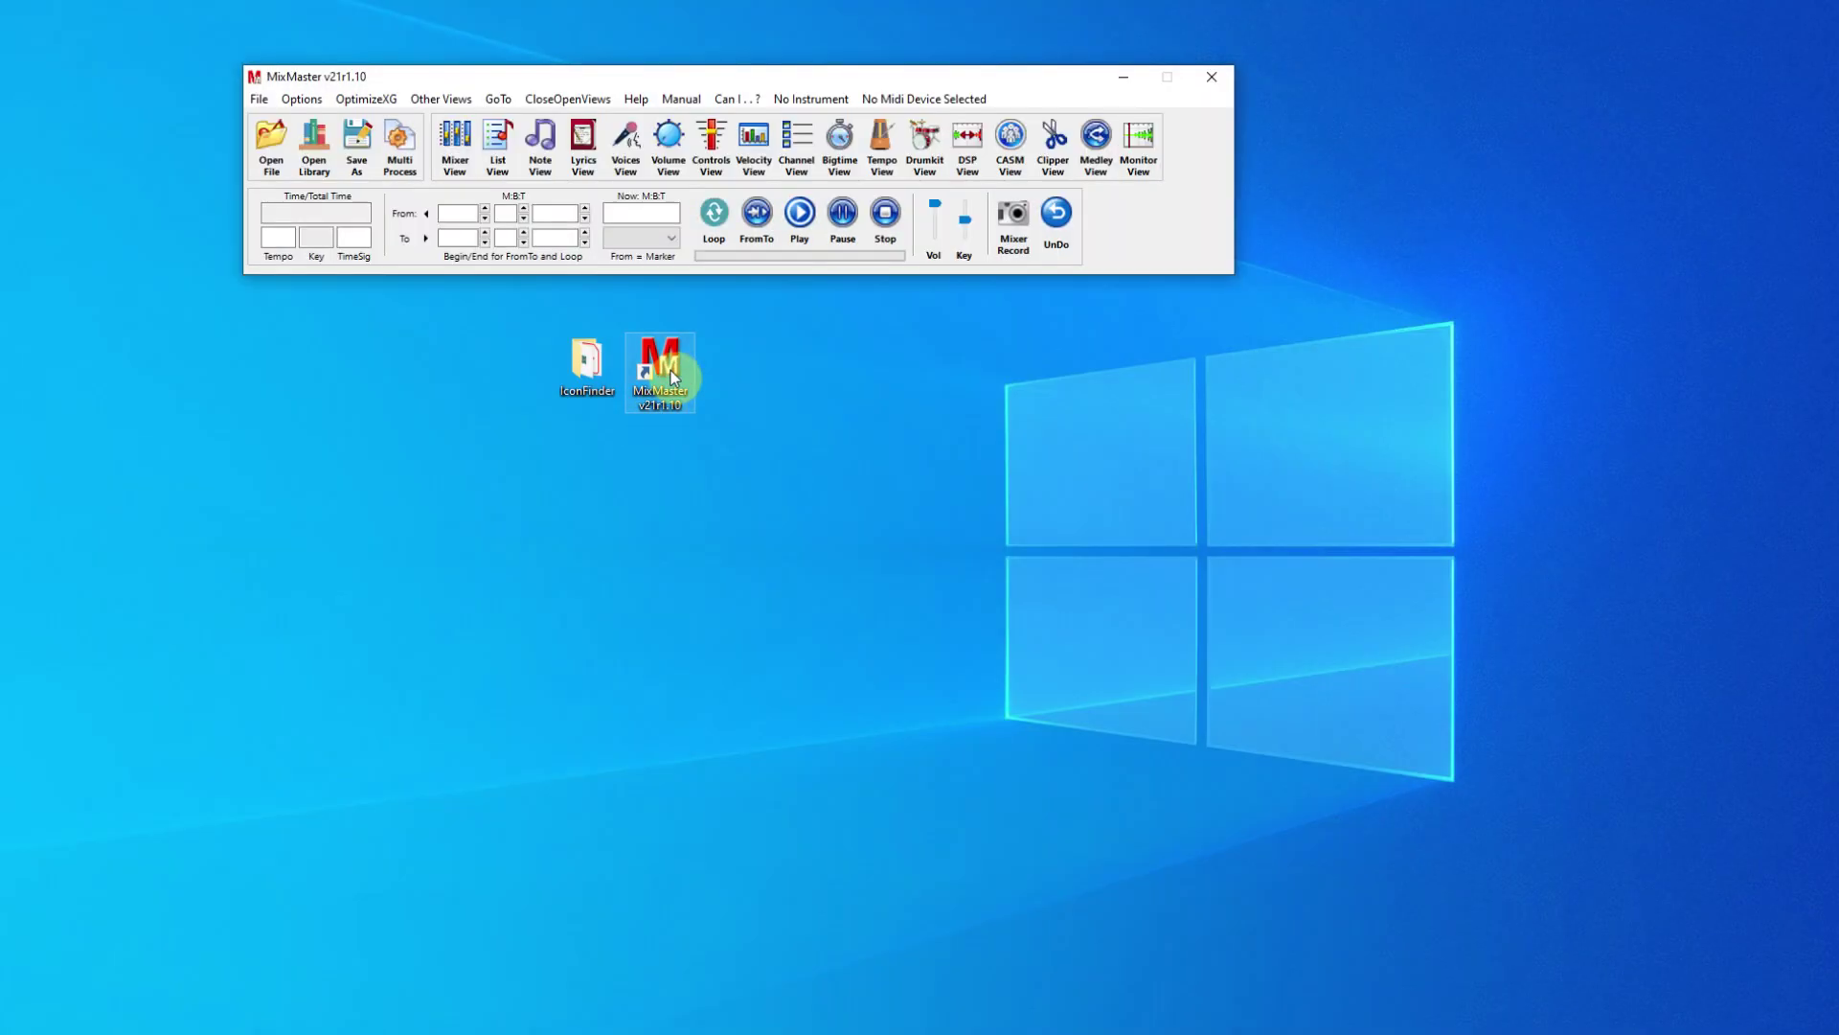
left_click(405, 146)
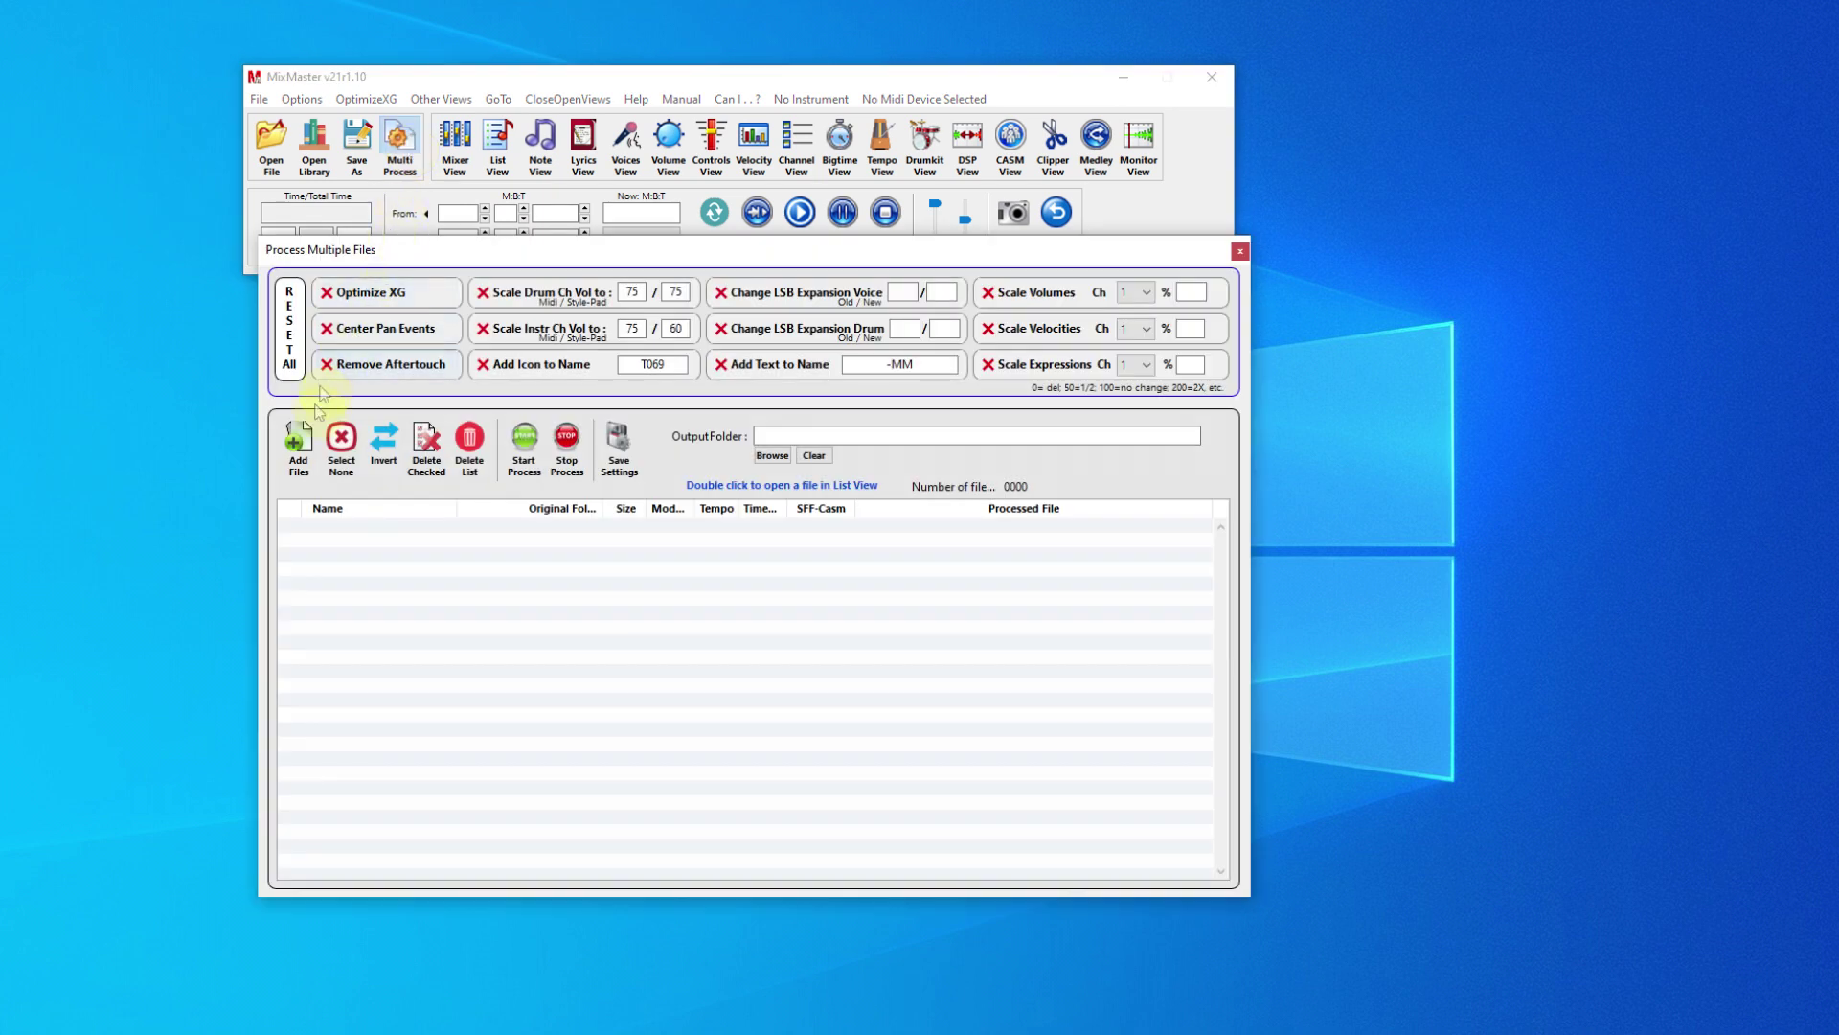
Add all the pad files from the MP SteelGuitar ICON folder on CASPER01 (F:) and mark every one for processing.
left_click(303, 450)
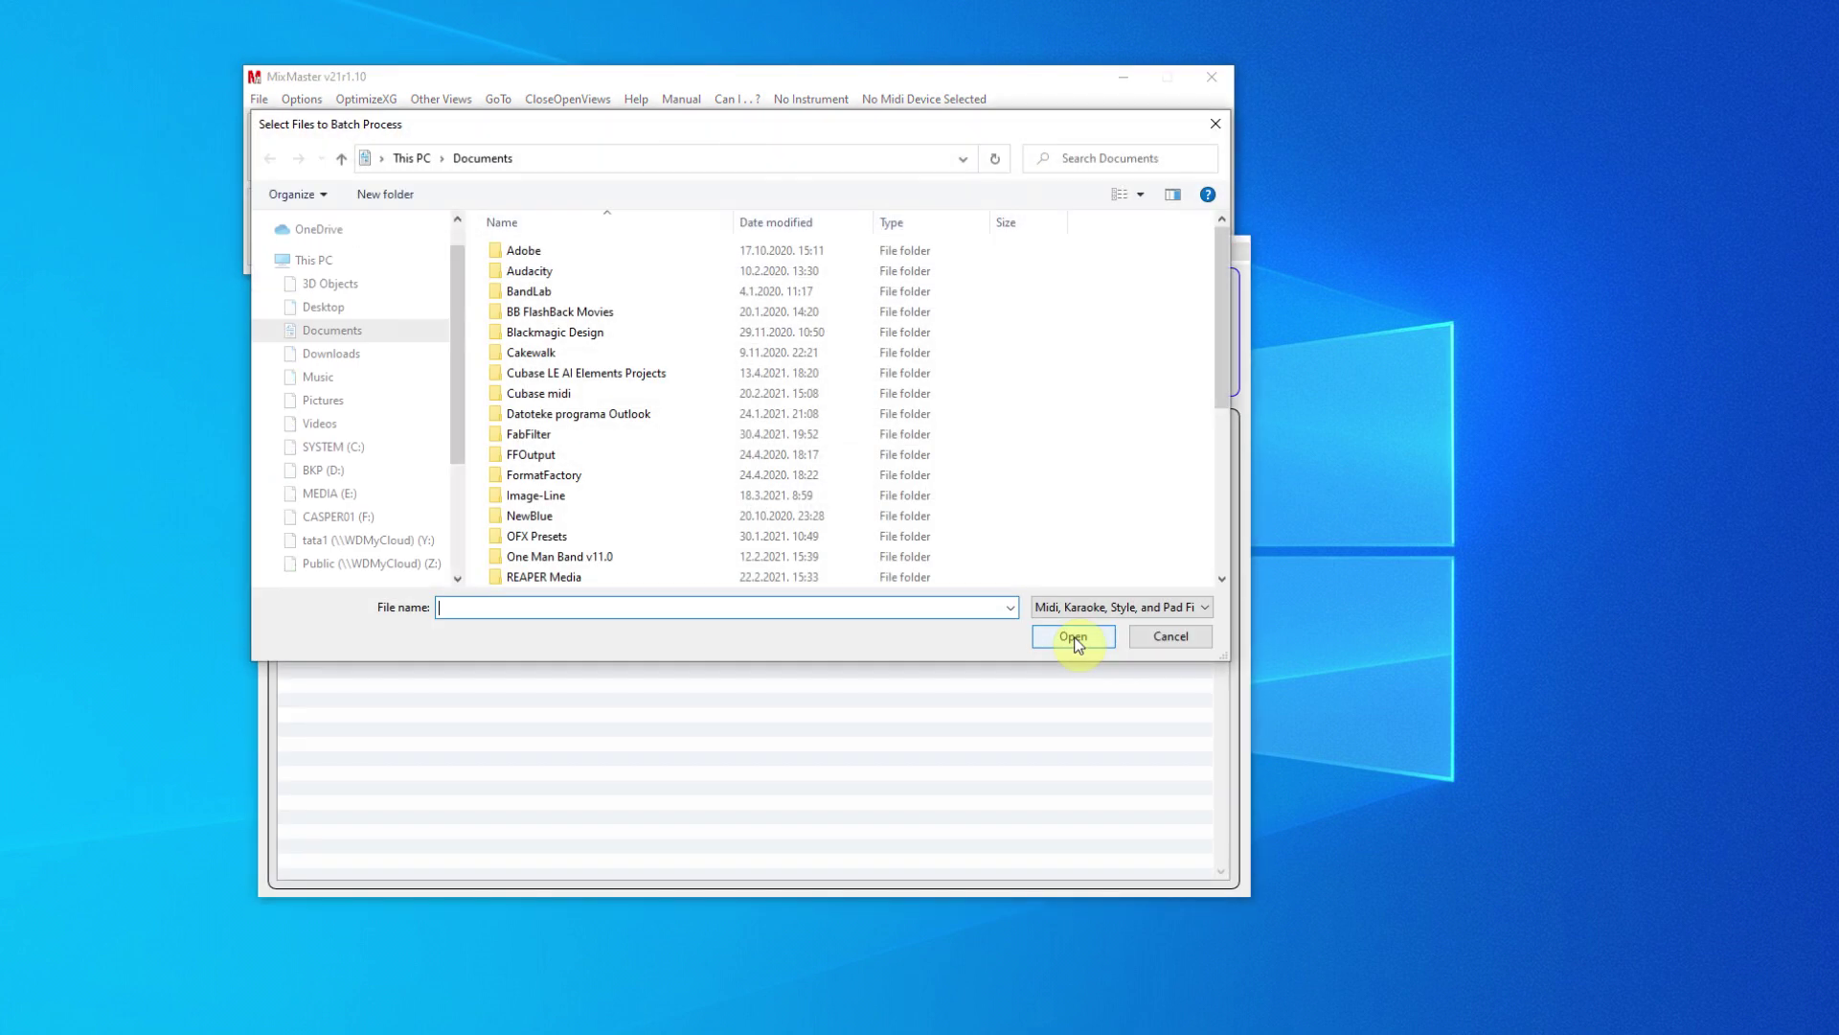
left_click(351, 518)
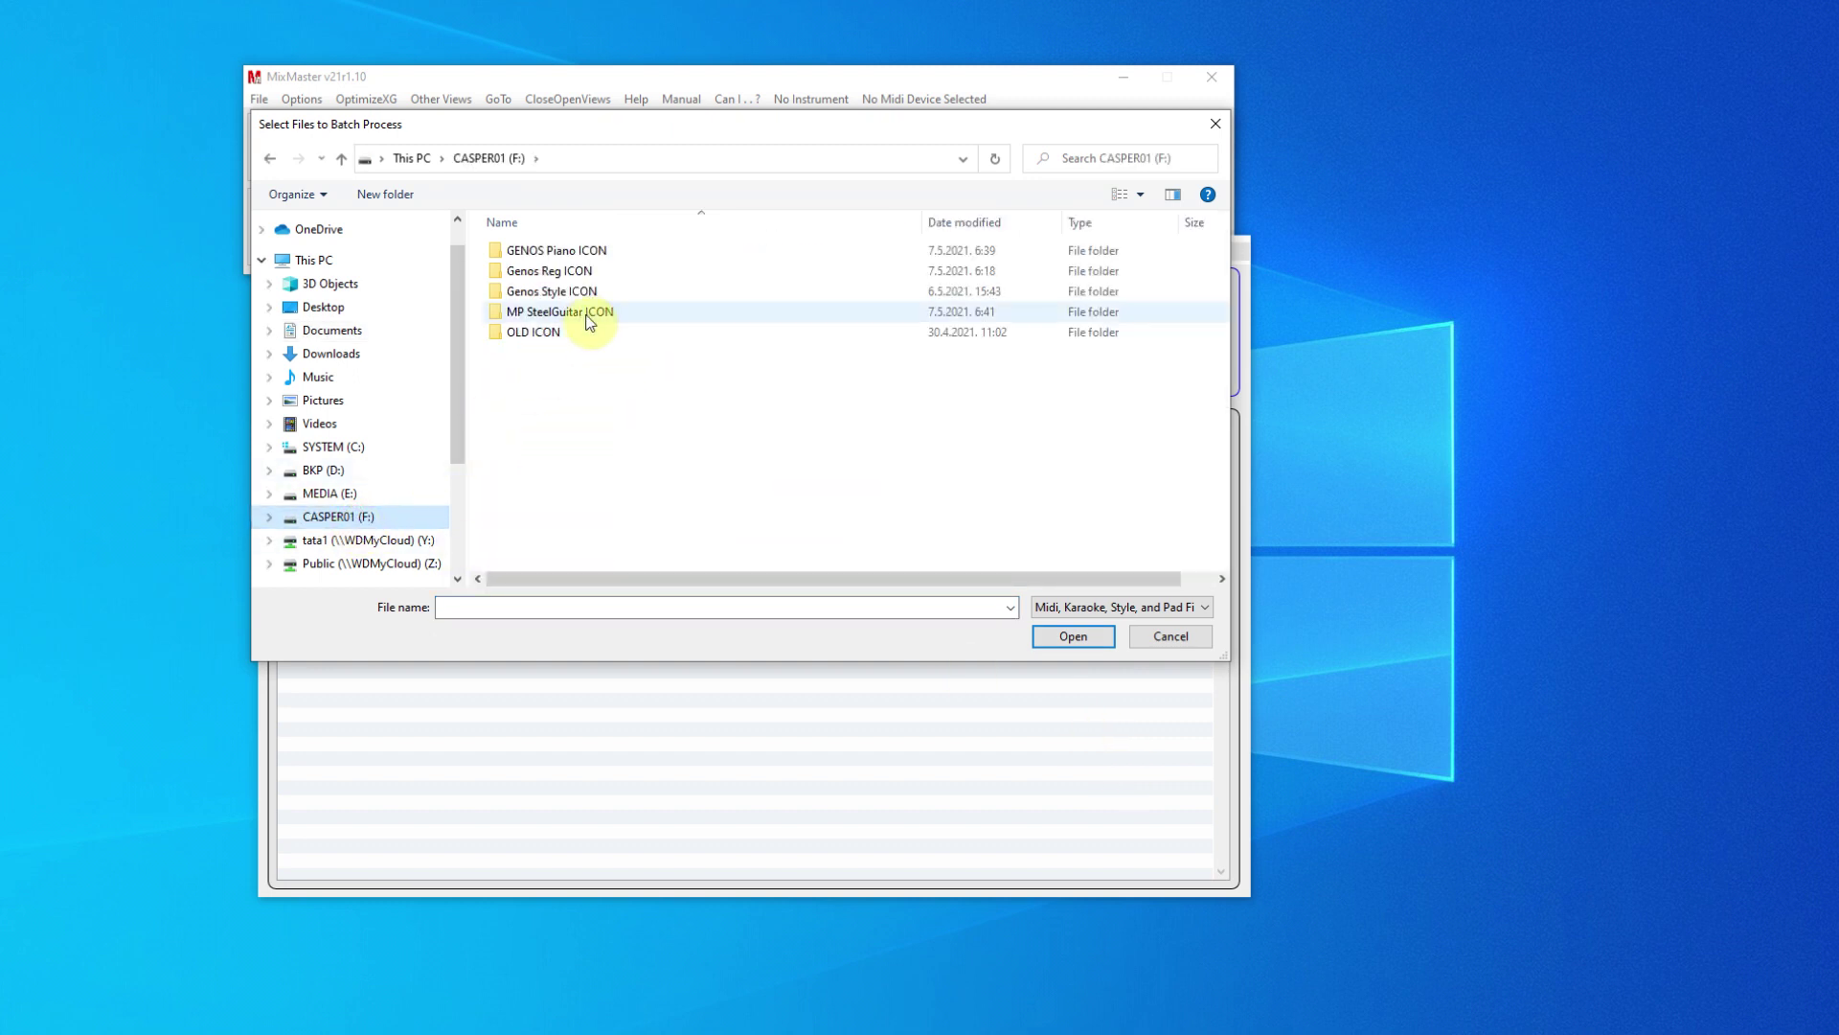
double_click(589, 316)
left_click(585, 252)
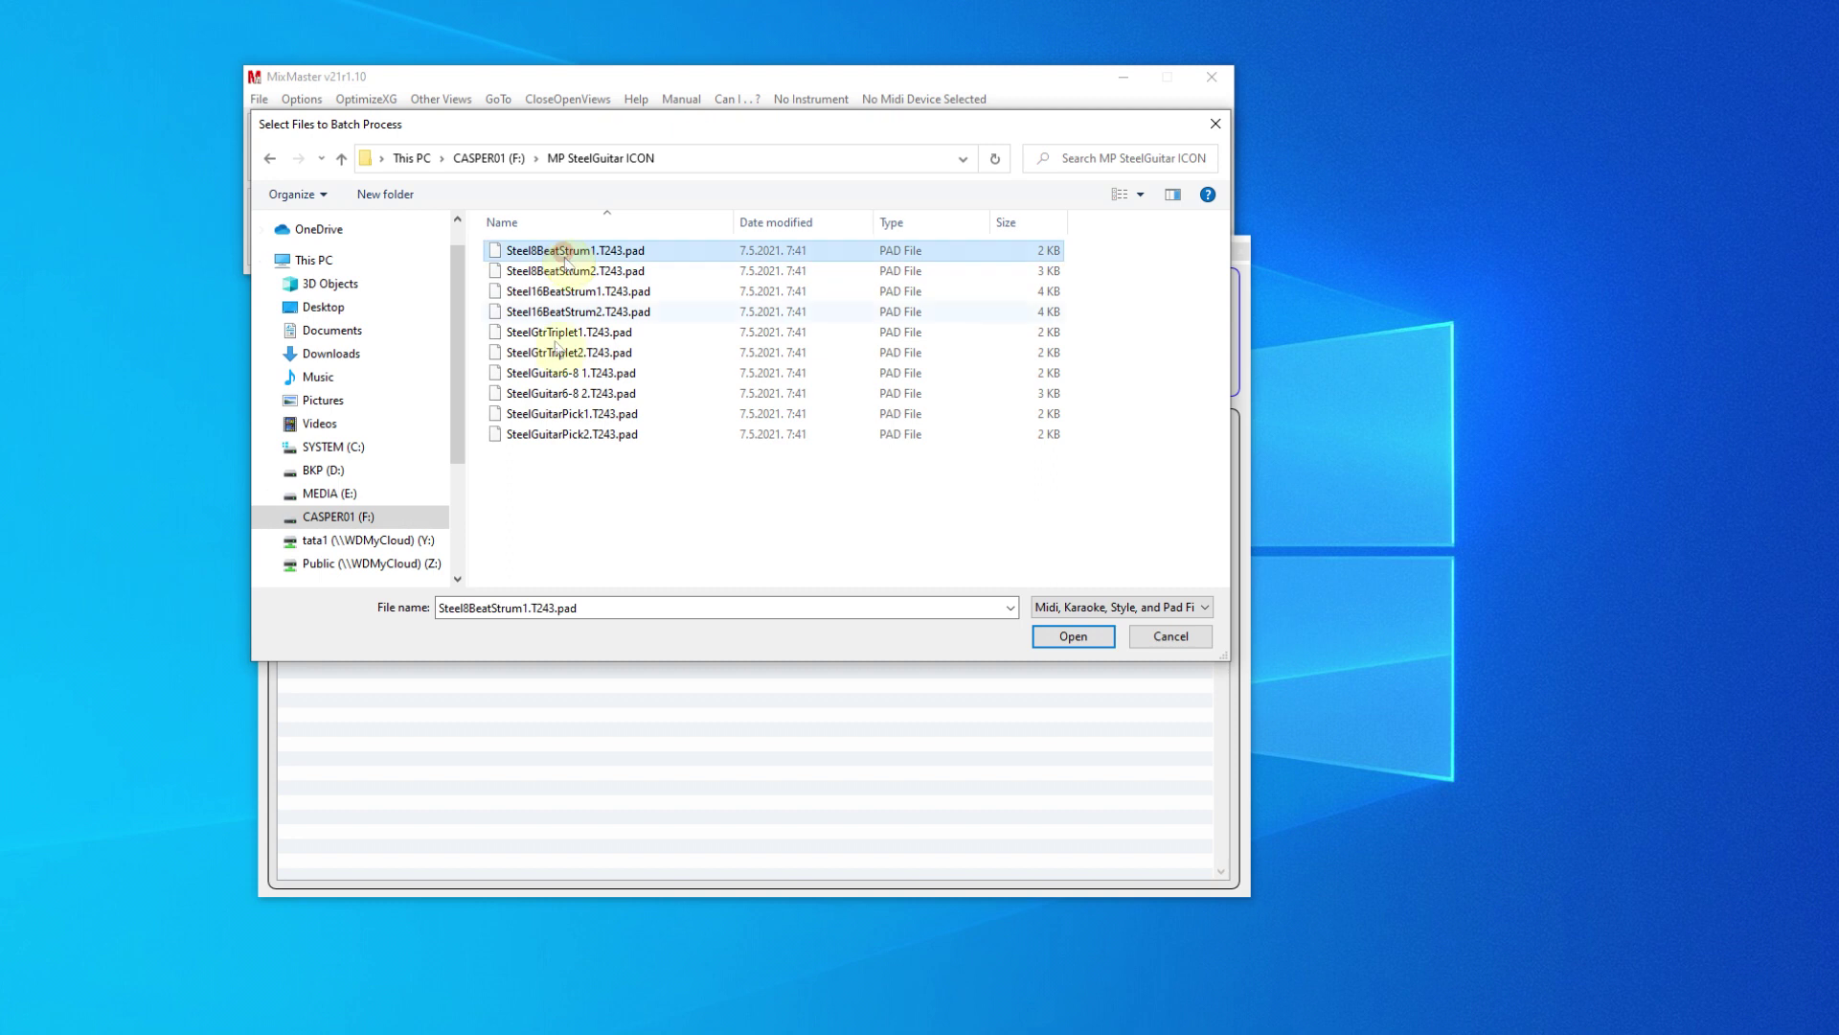
left_click(561, 441, "shift")
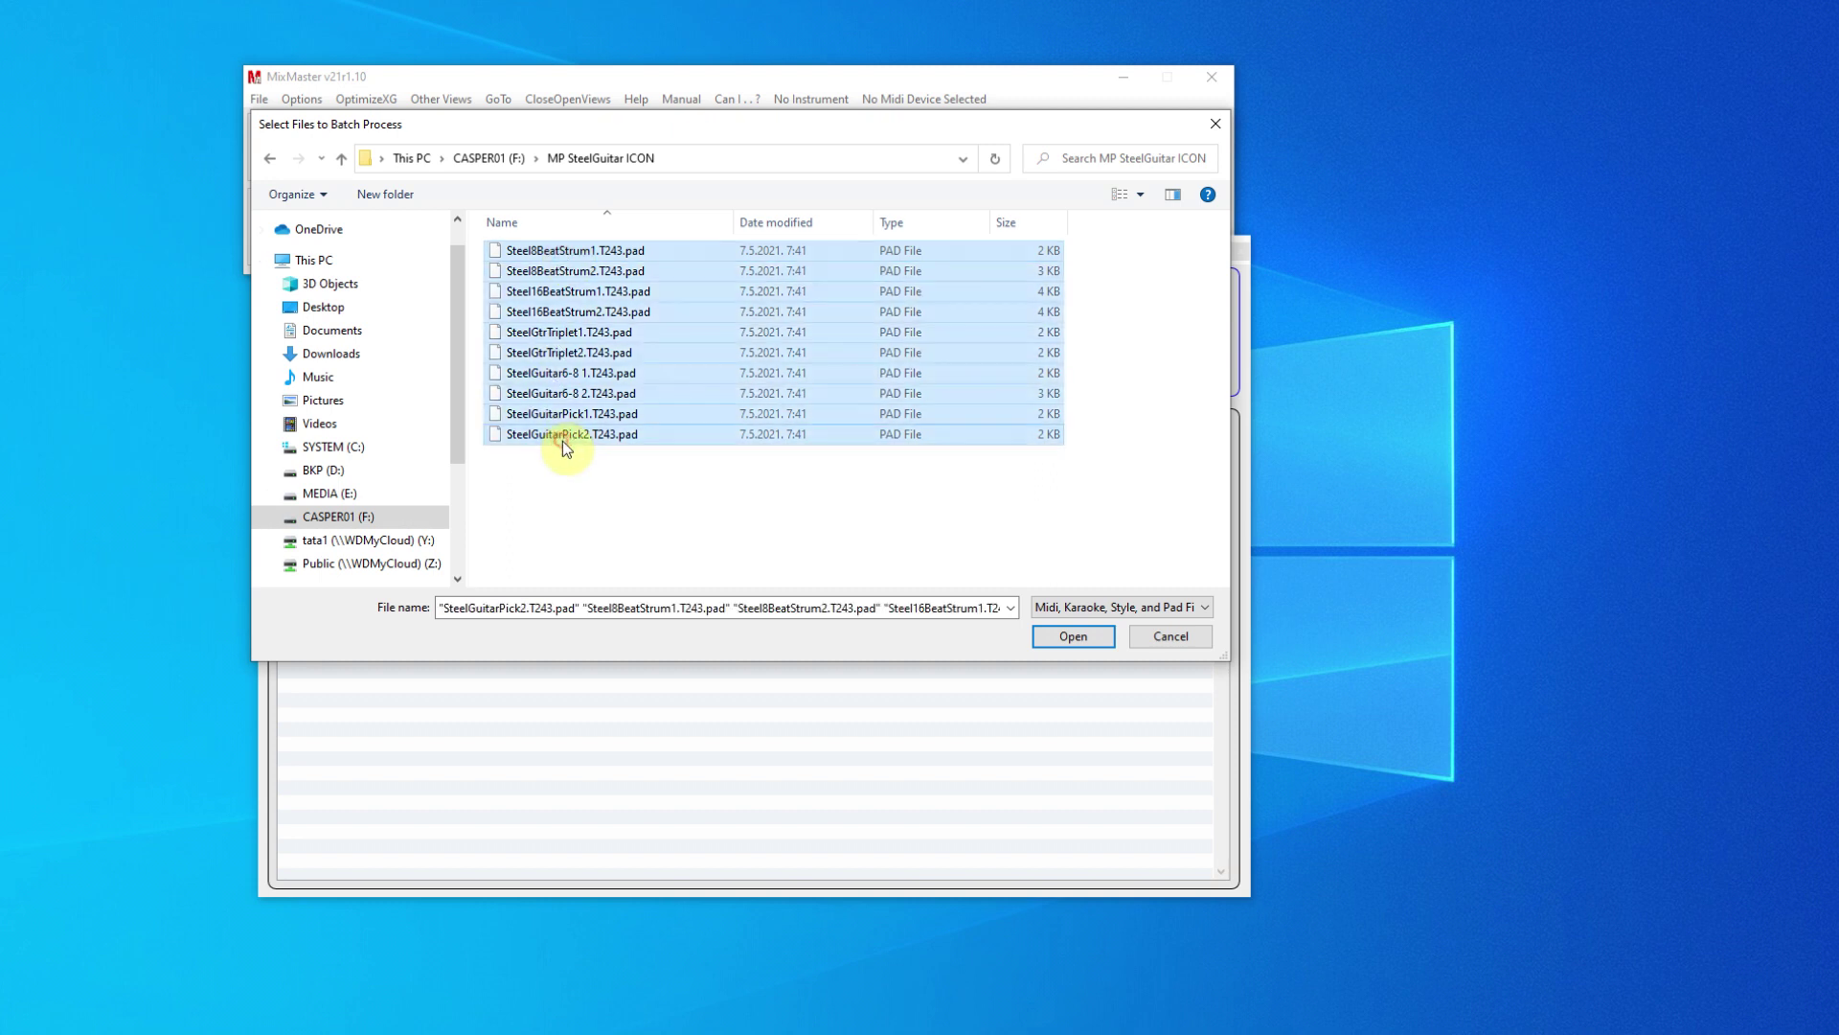
left_click(1042, 640)
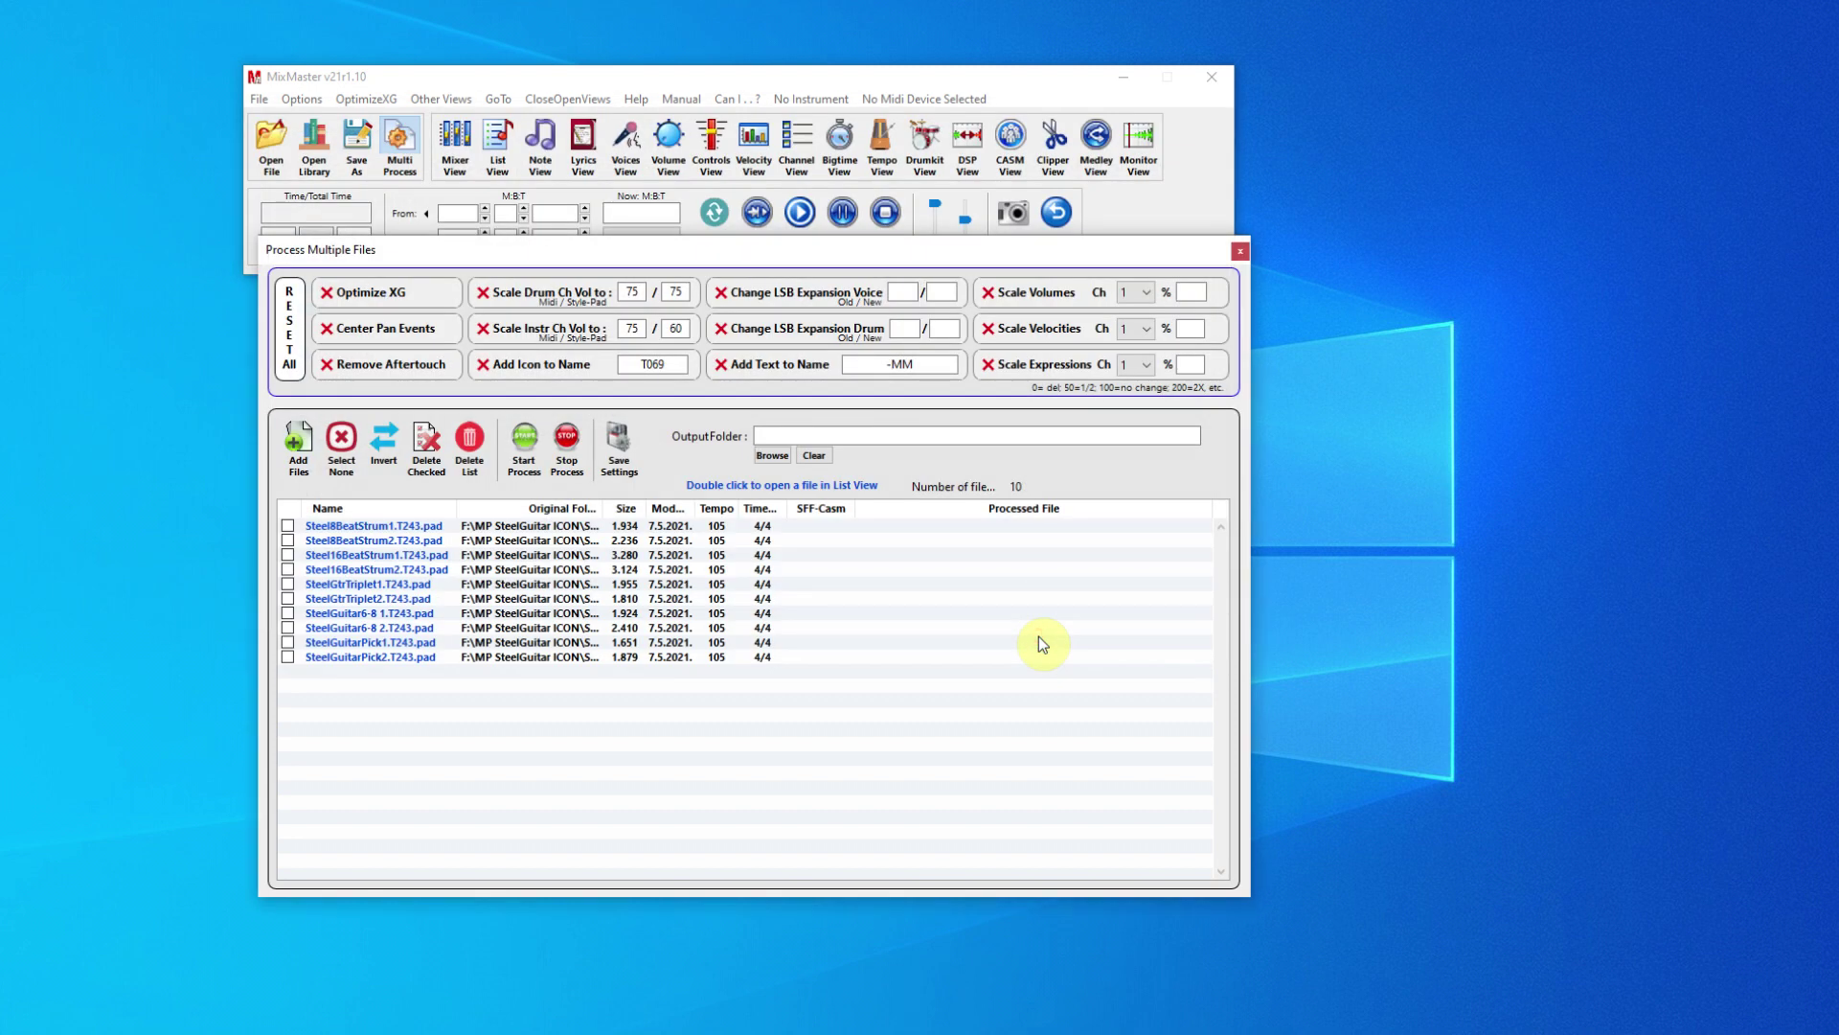
left_click(387, 439)
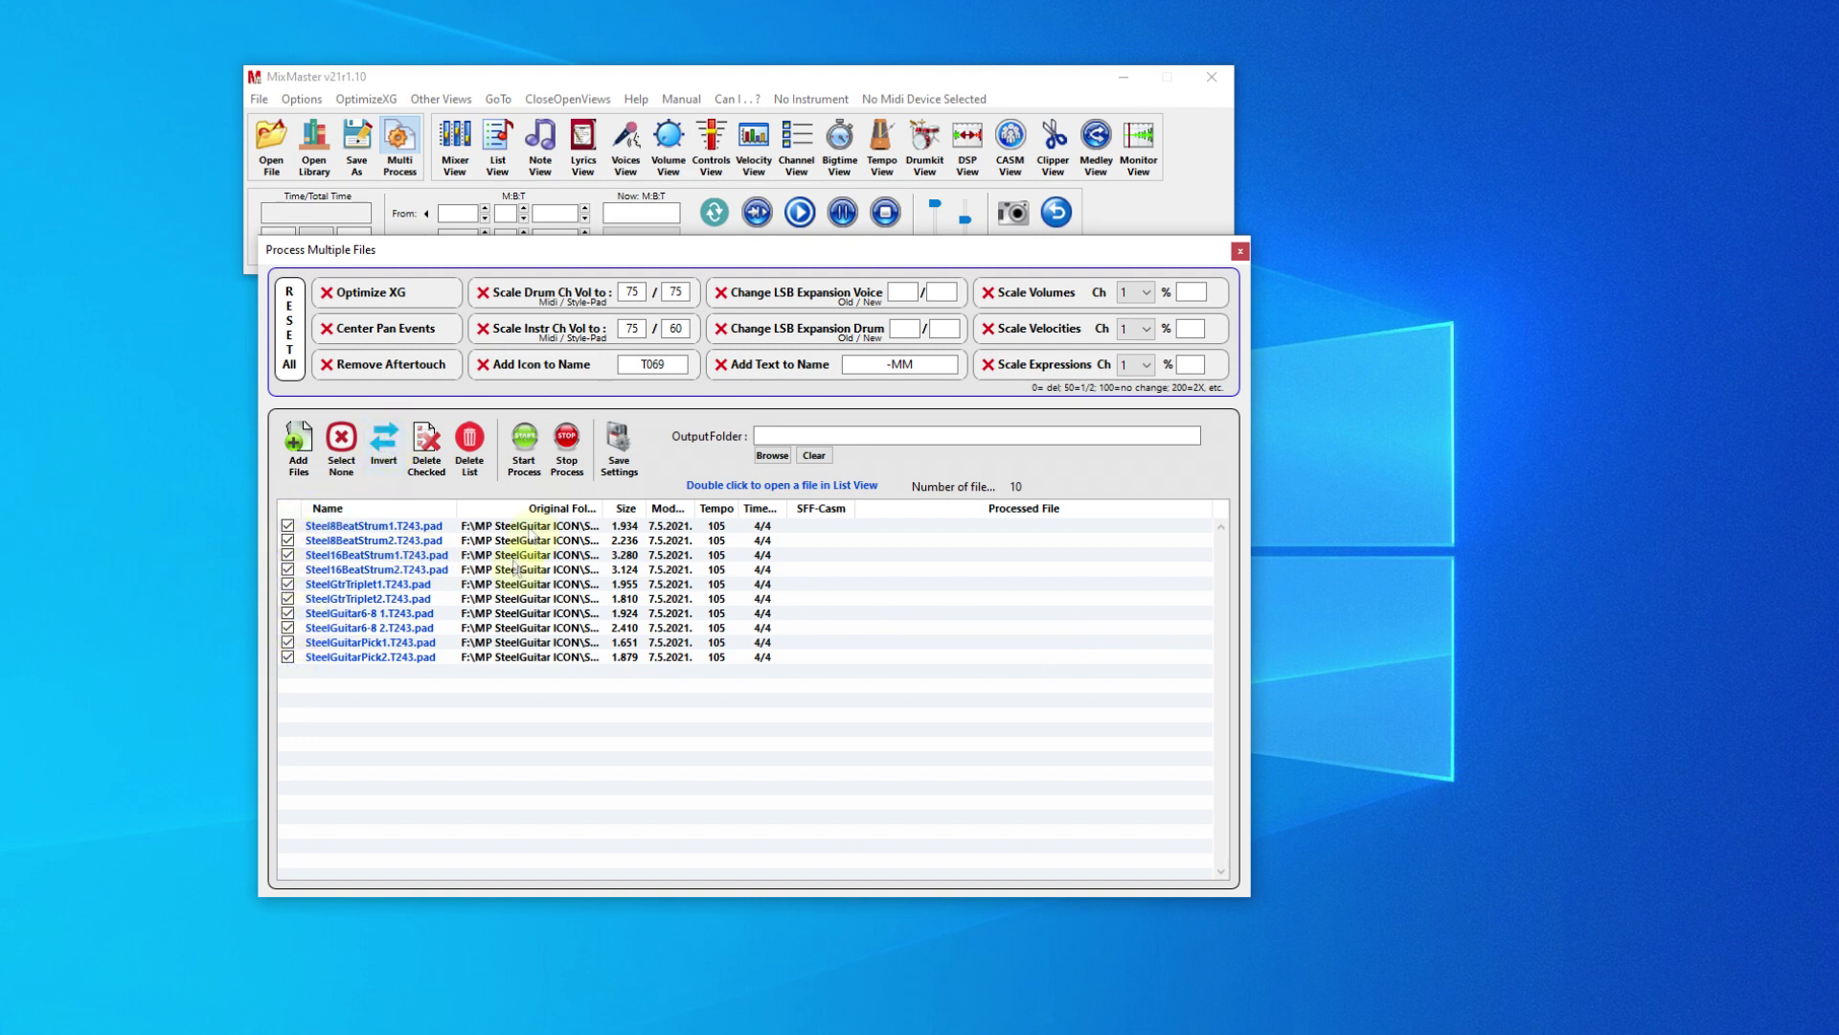
Set the icon code to S124 and enable Add Icon to Name.
double_click(675, 364)
type("S")
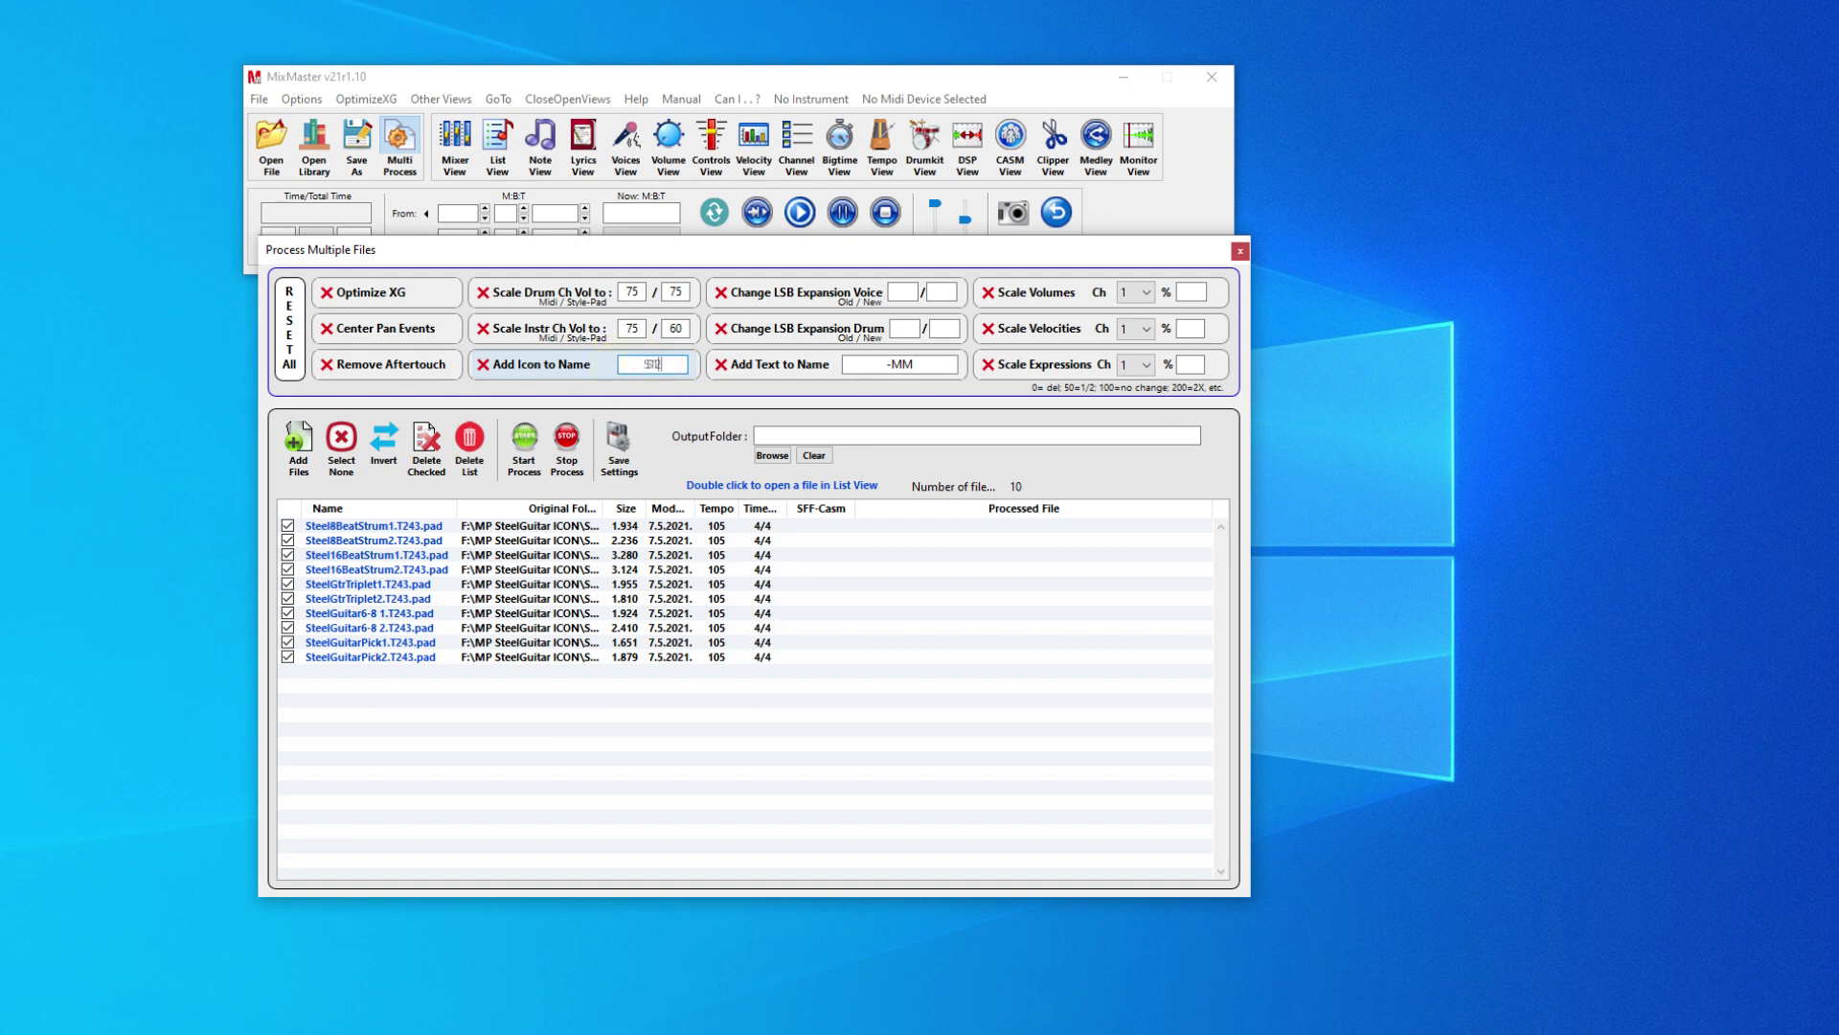
type("124")
left_click(484, 365)
Create a folder named MP SteelG IconNew on CASPER01 (F:) and set it as the output folder.
left_click(772, 455)
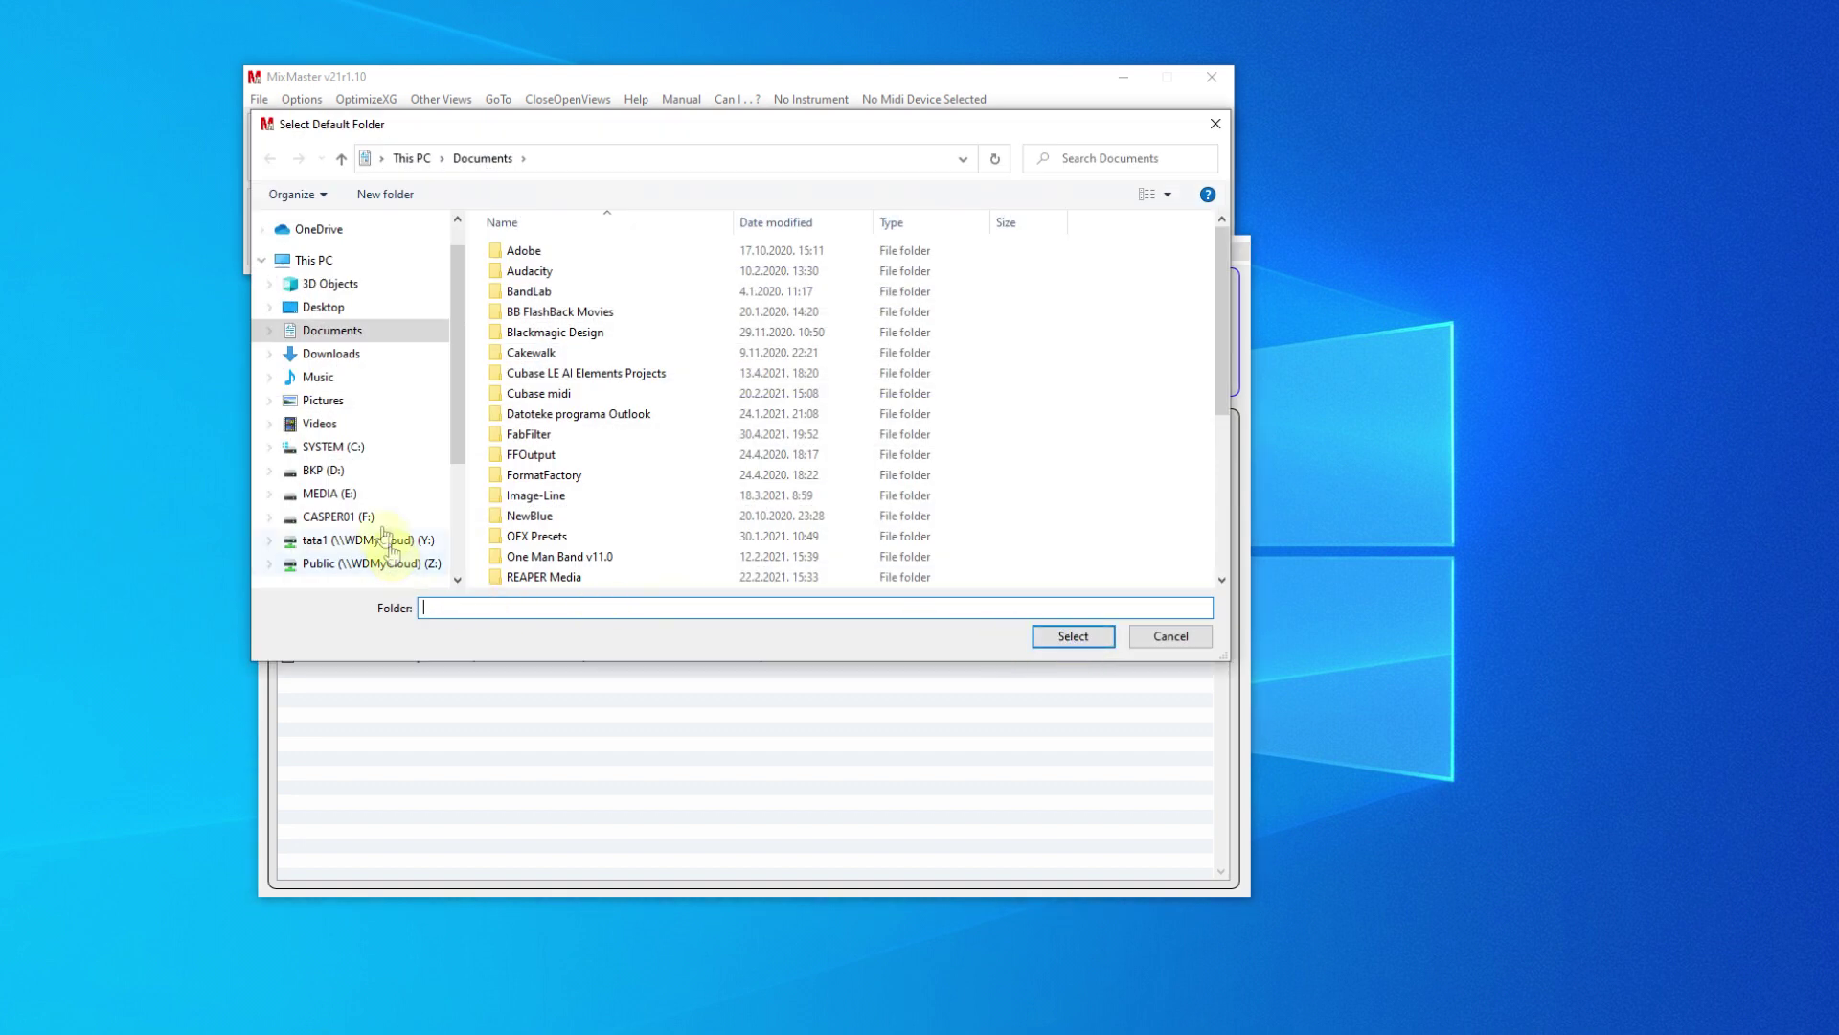
left_click(340, 516)
left_click(384, 194)
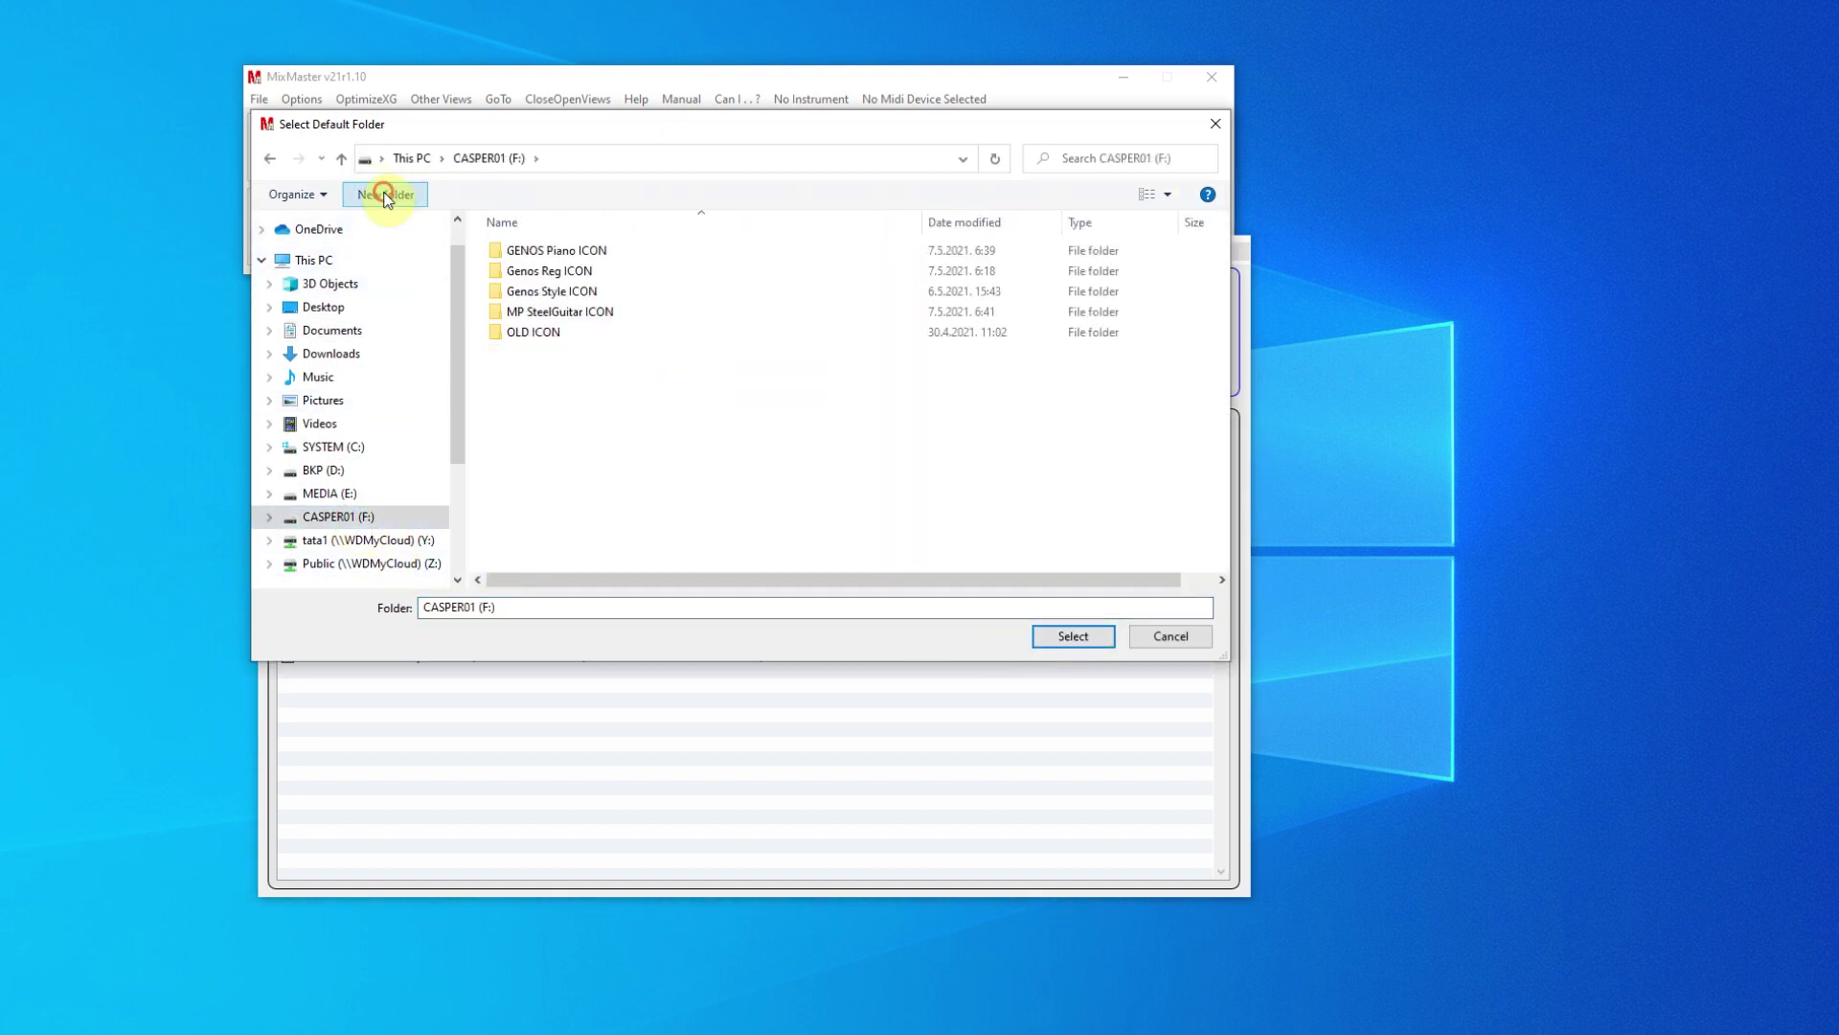
type("MP S")
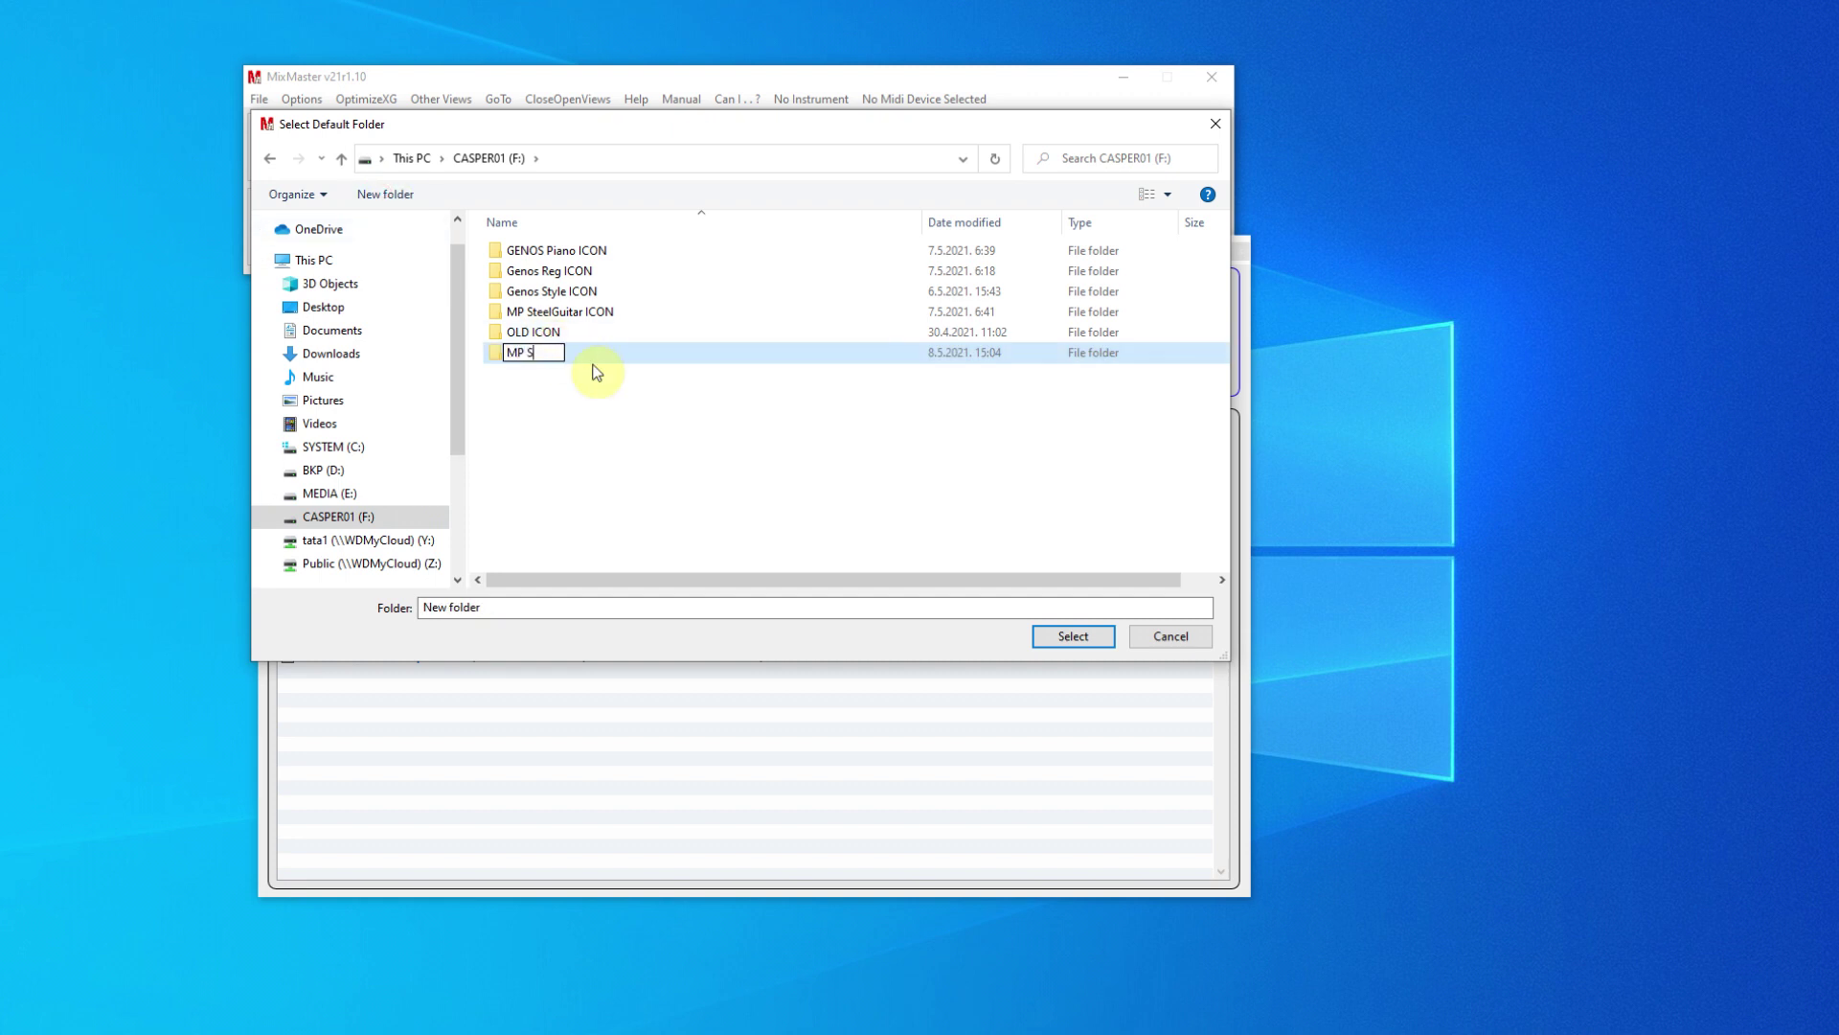
type("teelG IconNew")
key("Return")
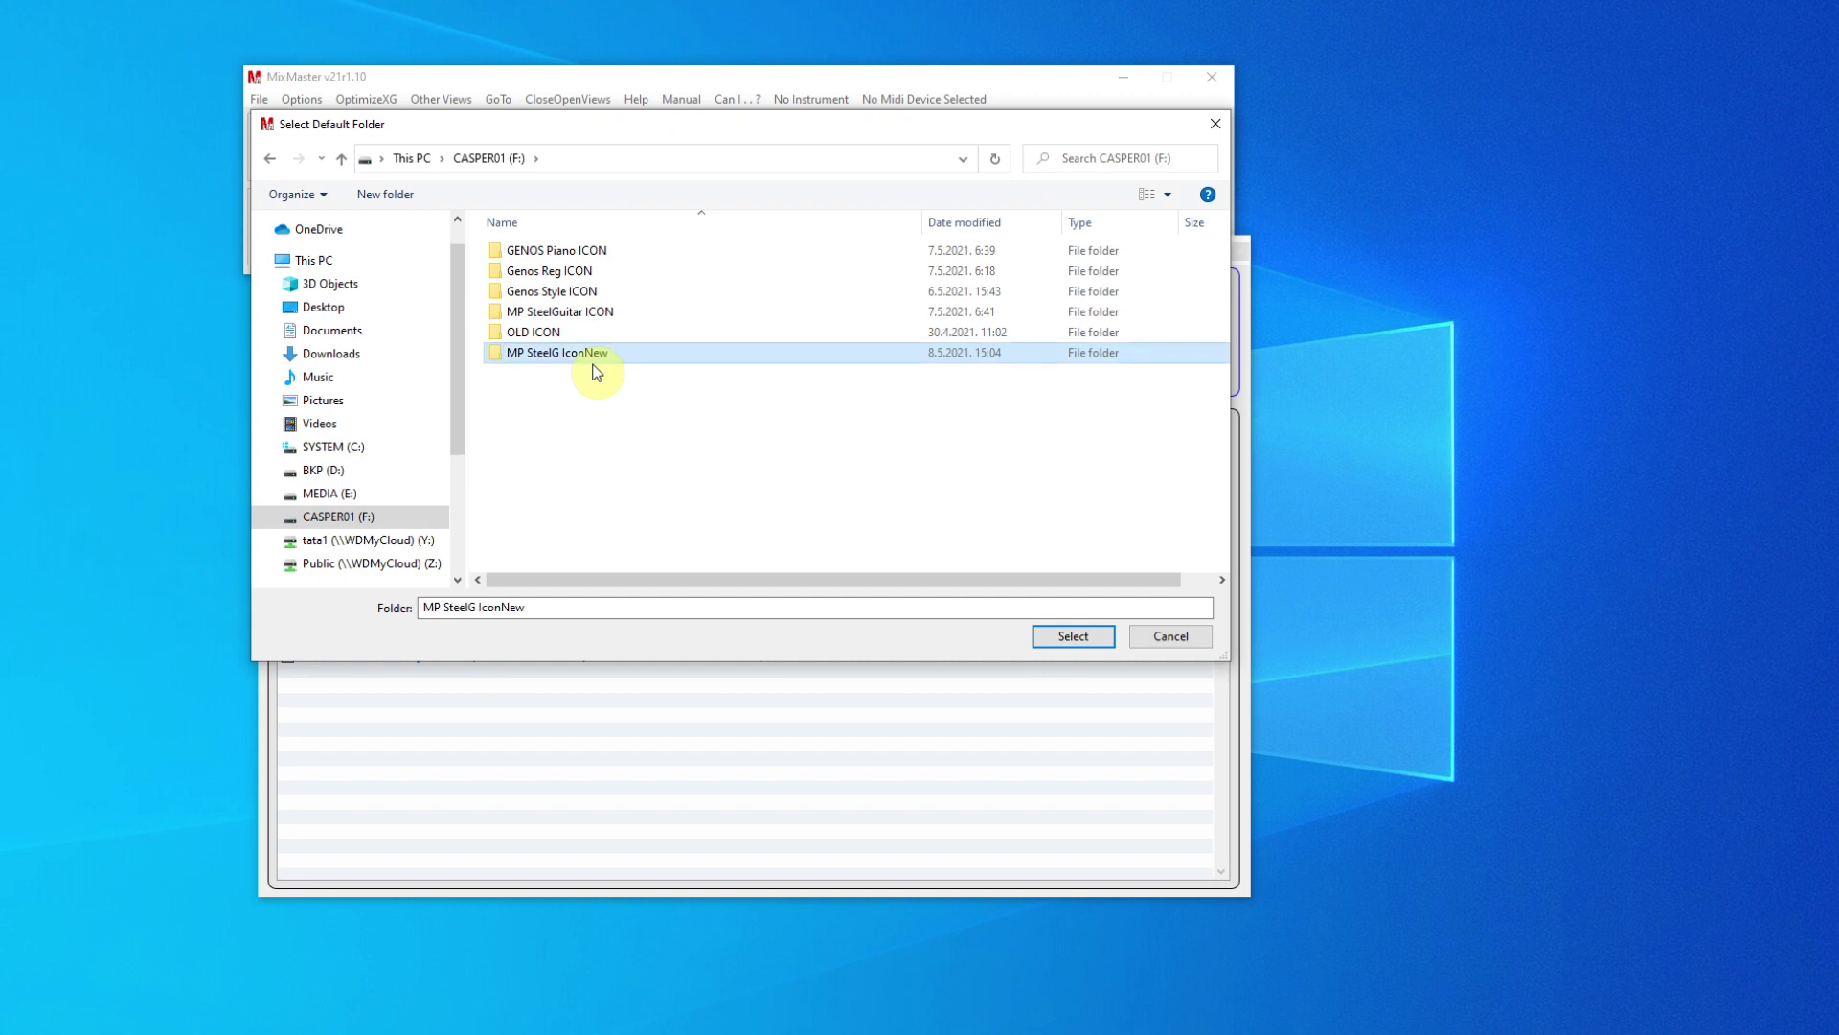
left_click(1064, 636)
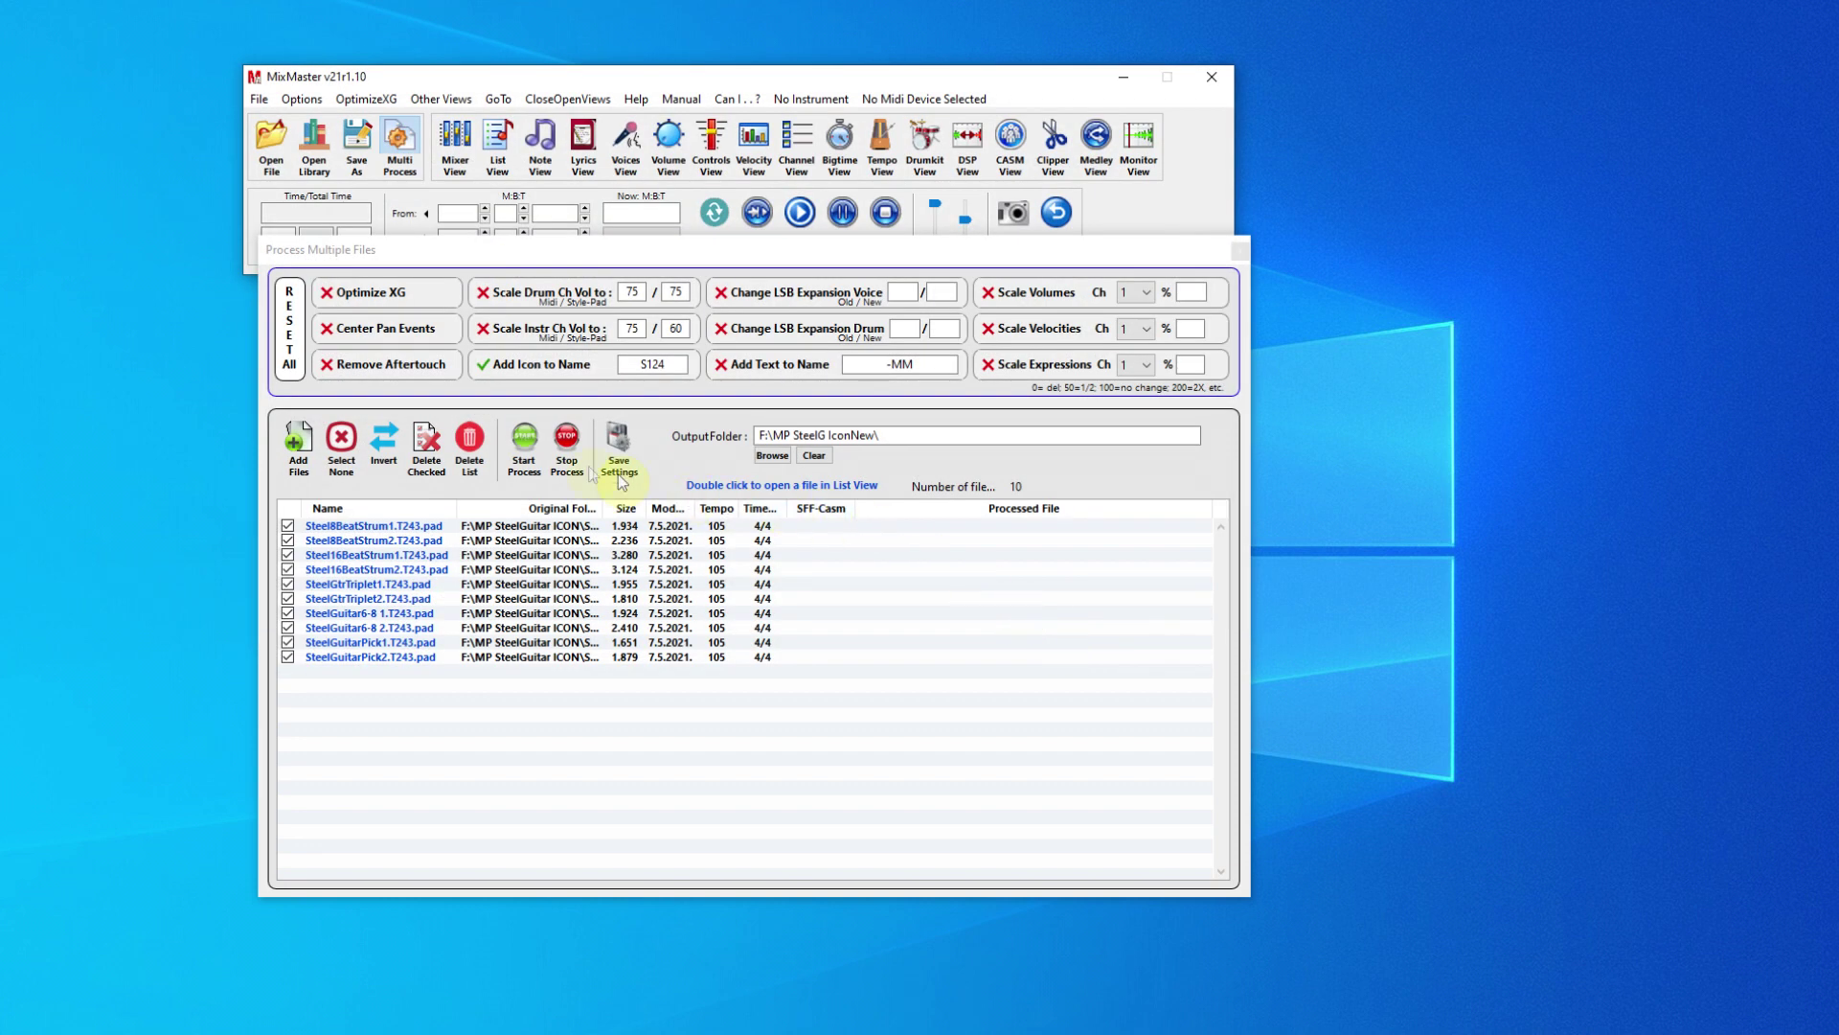
Process the marked pad files and open the MP SteelG IconNew folder on CASPER01 (F:) in File Explorer.
left_click(527, 451)
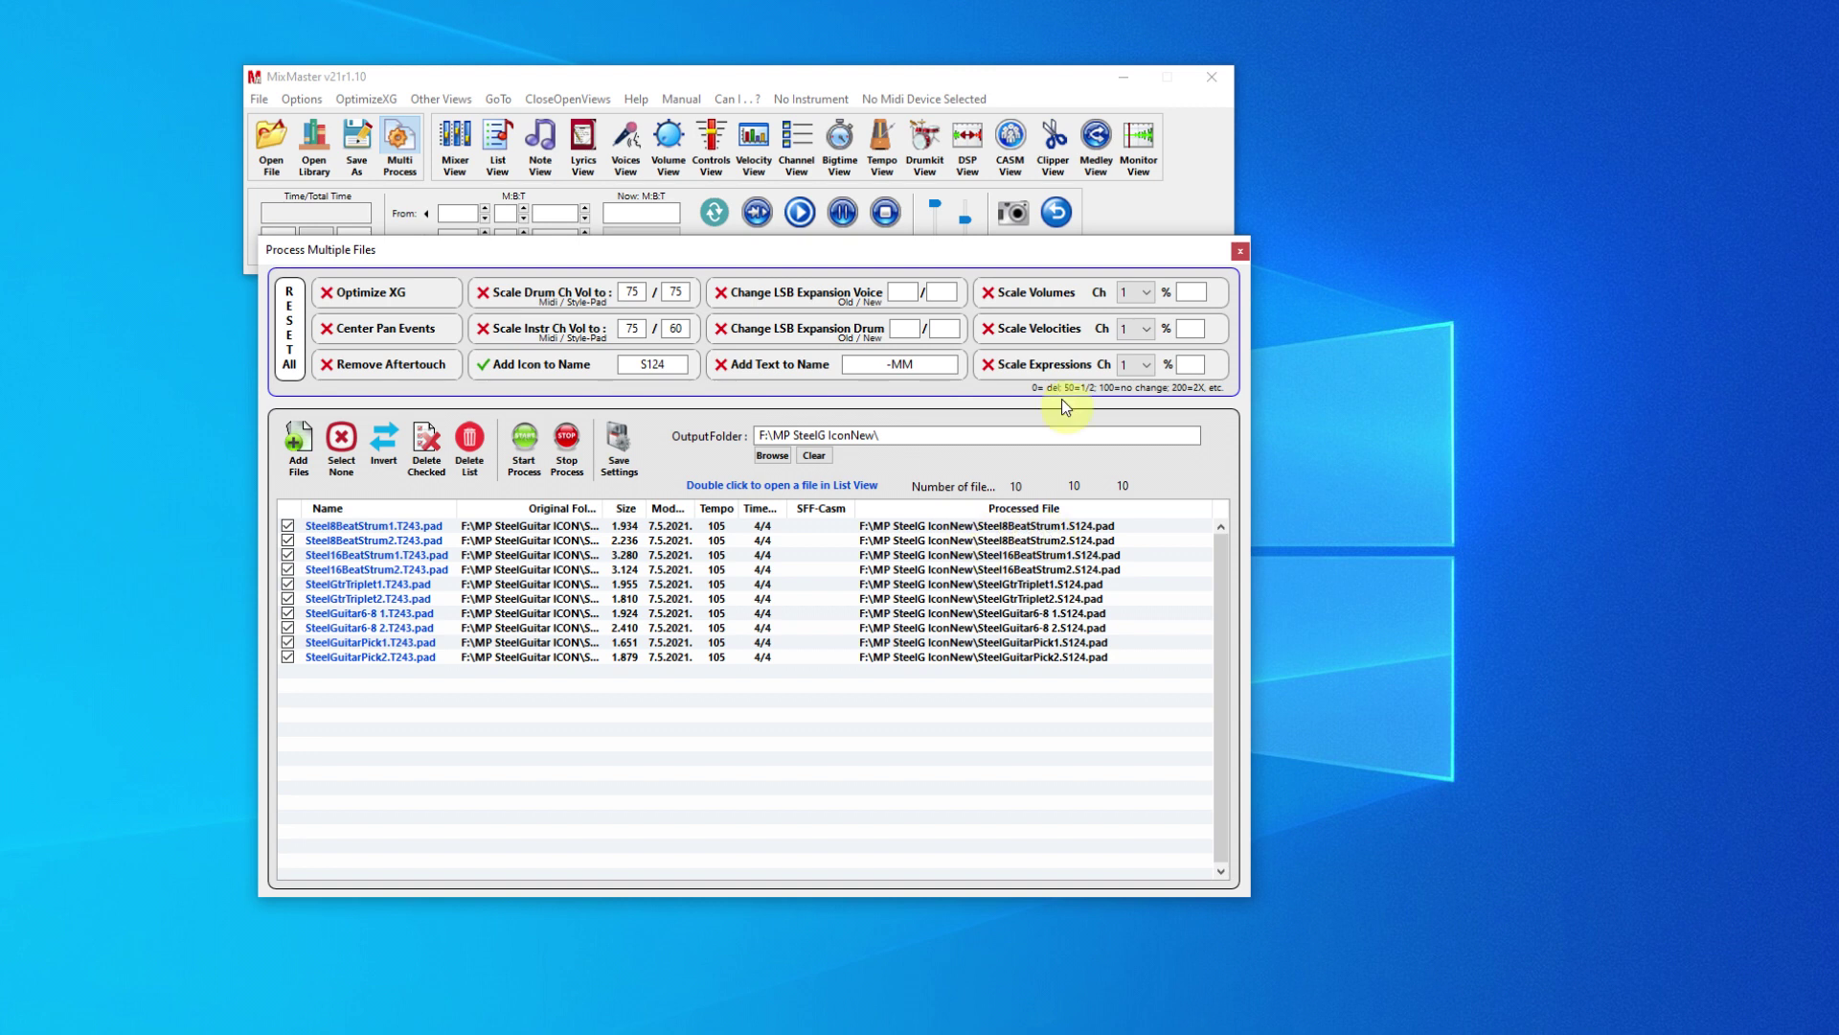
key("super+e")
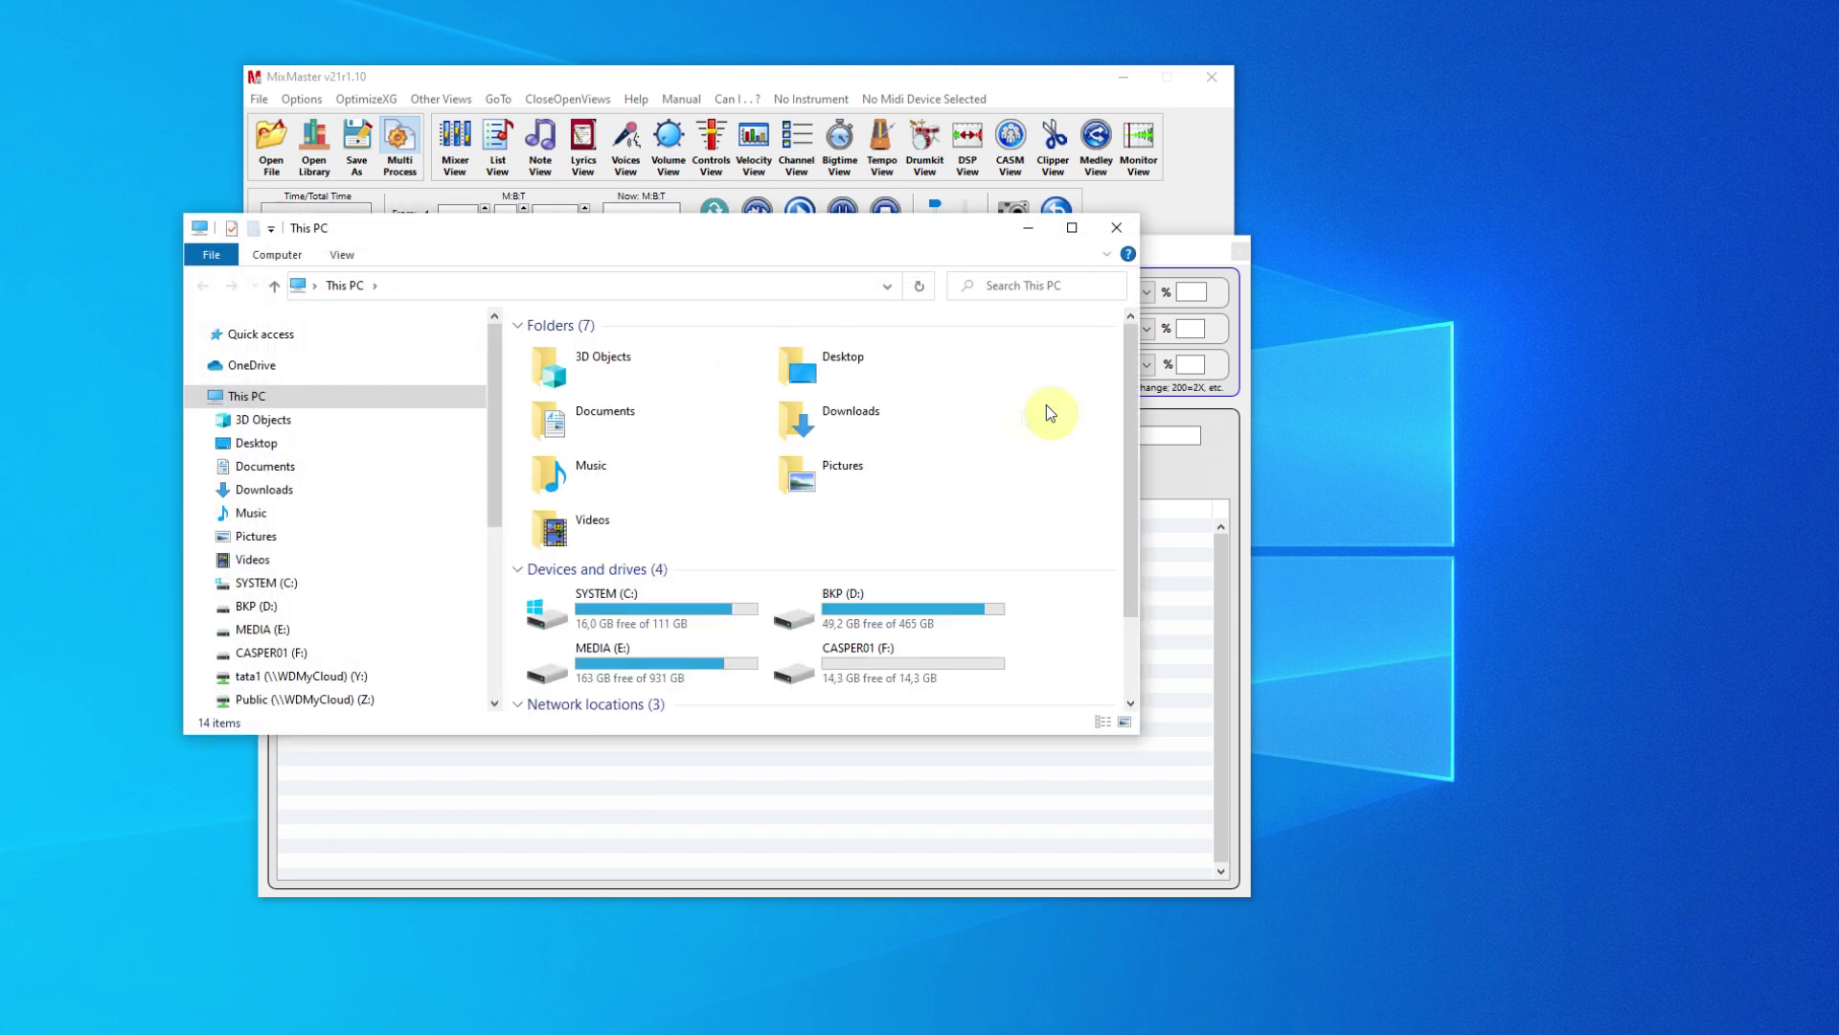
double_click(849, 667)
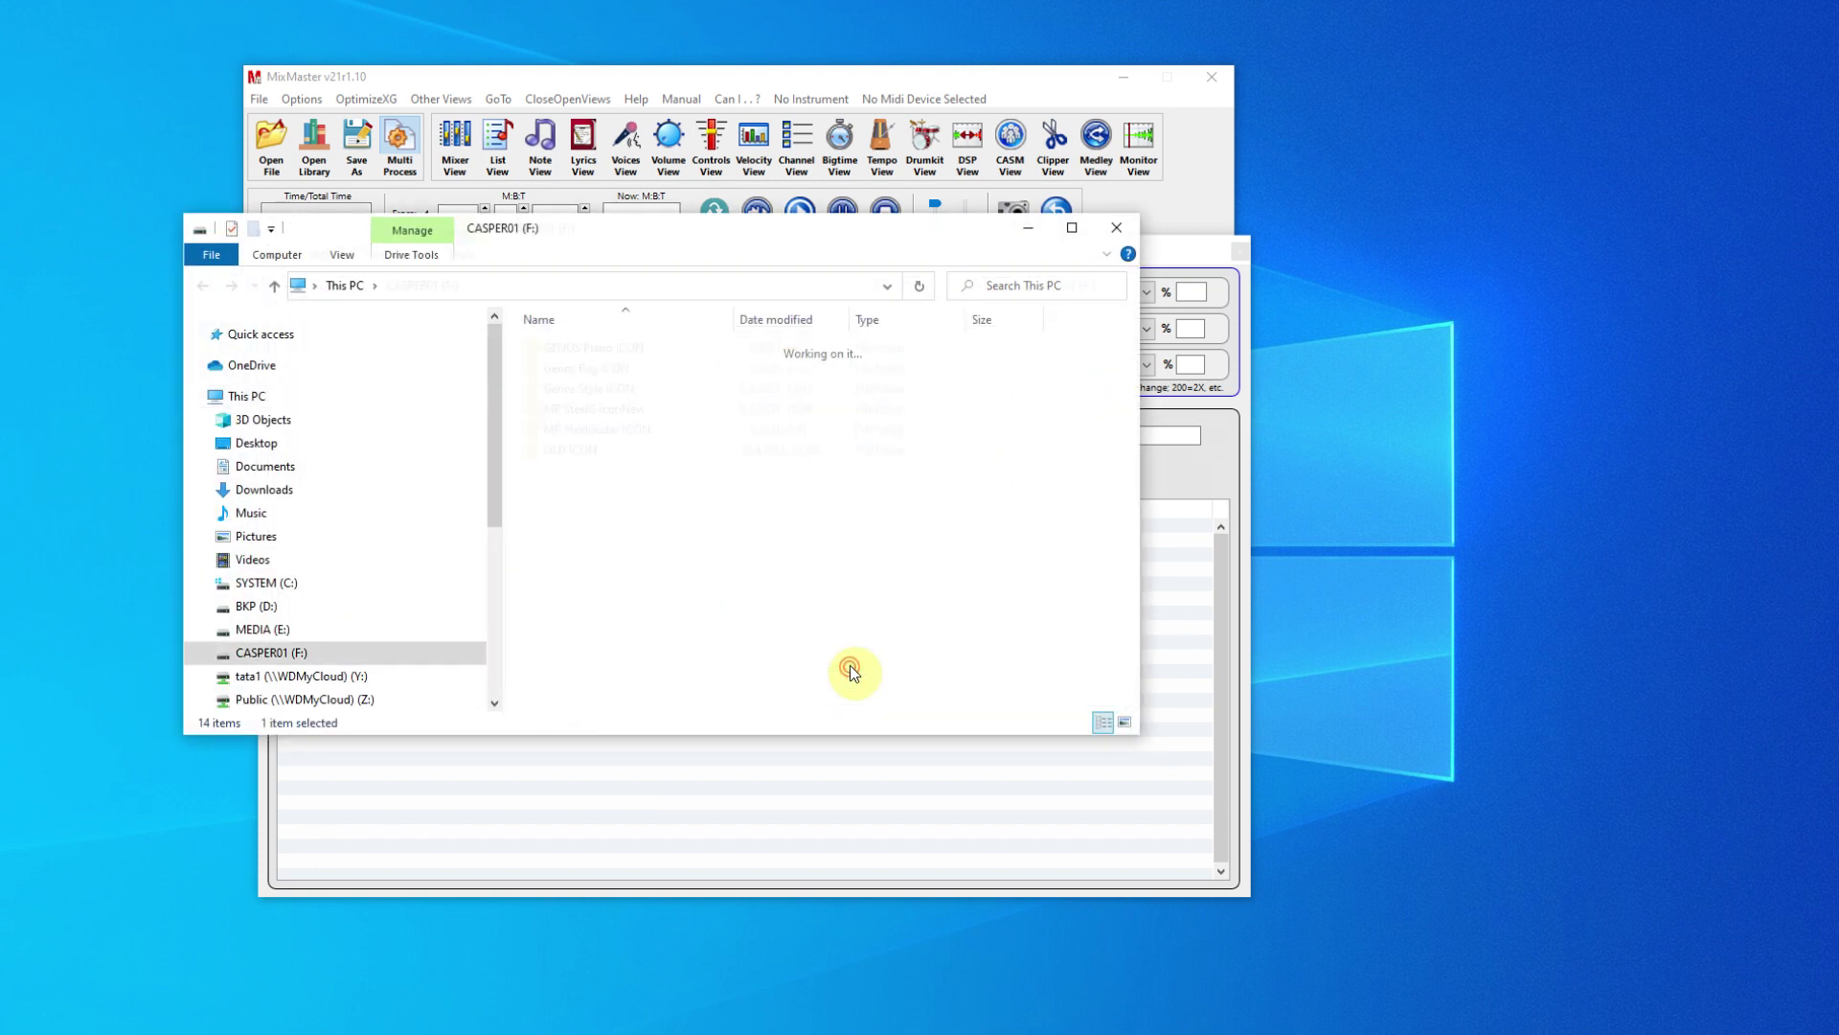
left_click(622, 412)
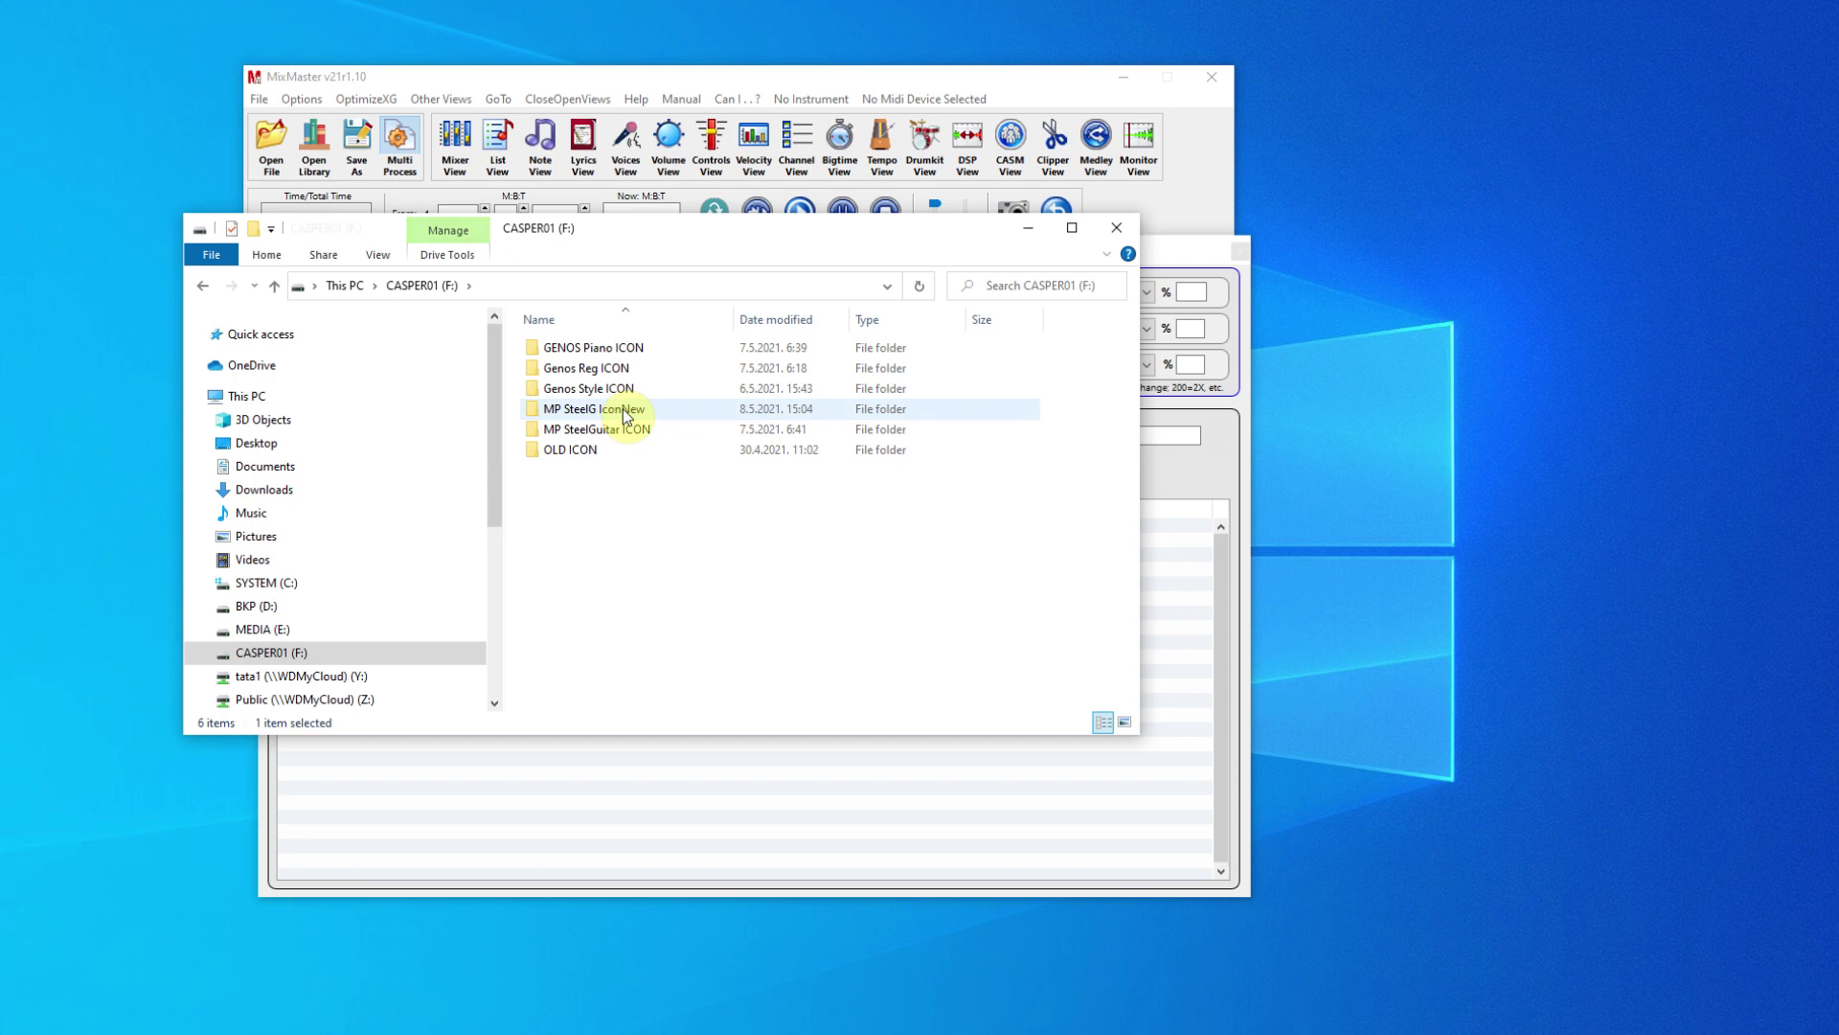
double_click(624, 415)
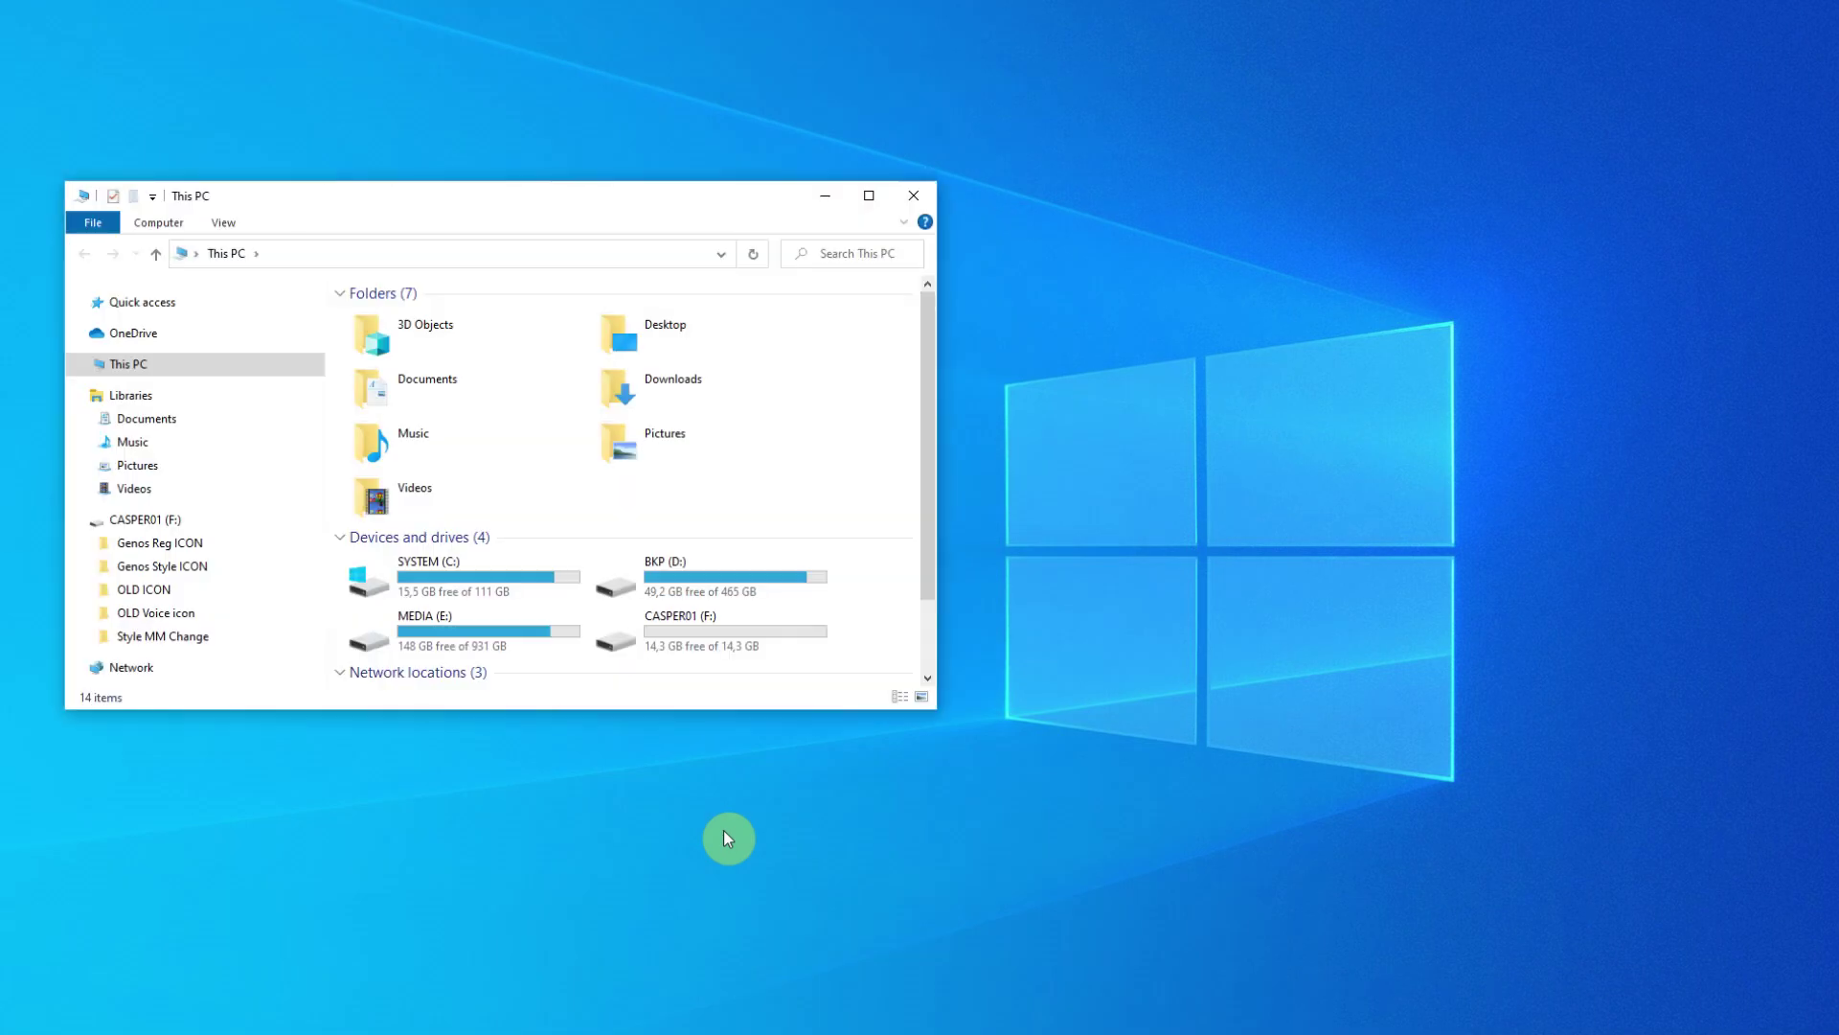
Open the Genos Reg ICON folder on CASPER01 (F:) to examine its registration file names, and return to the drive.
left_click(142, 519)
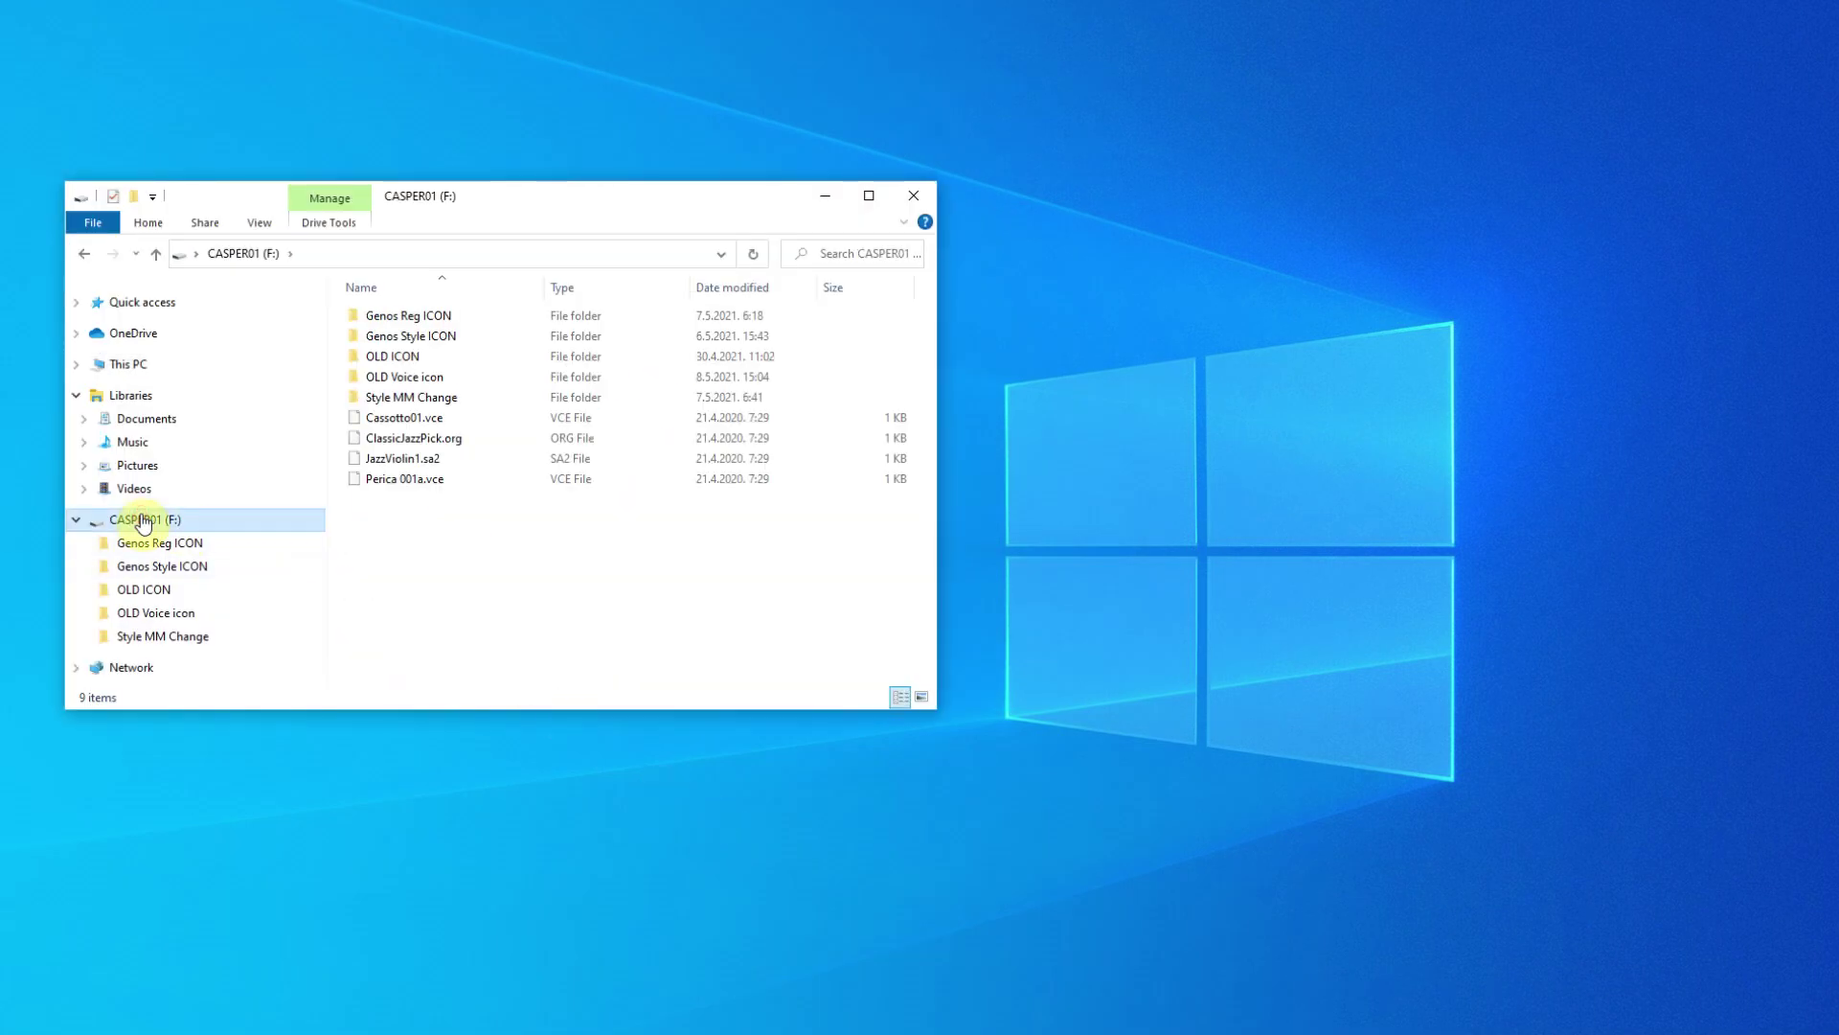
left_click(448, 316)
double_click(447, 316)
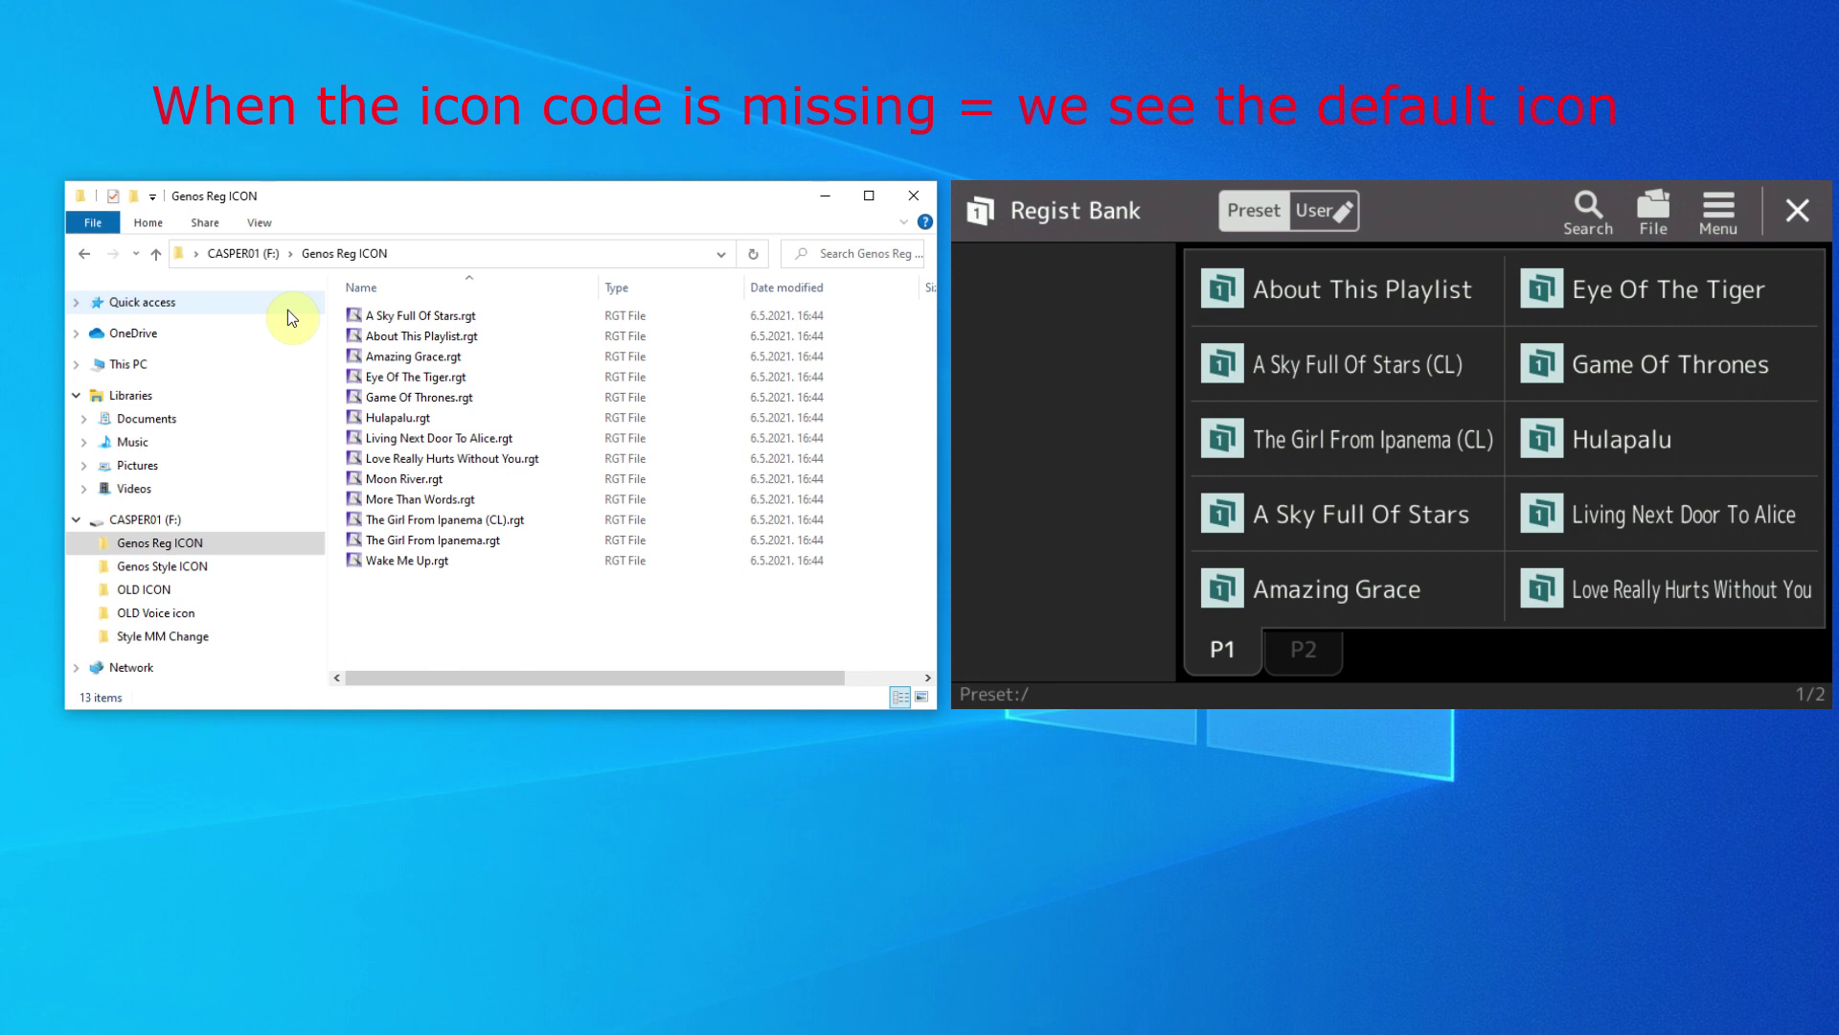
left_click(148, 519)
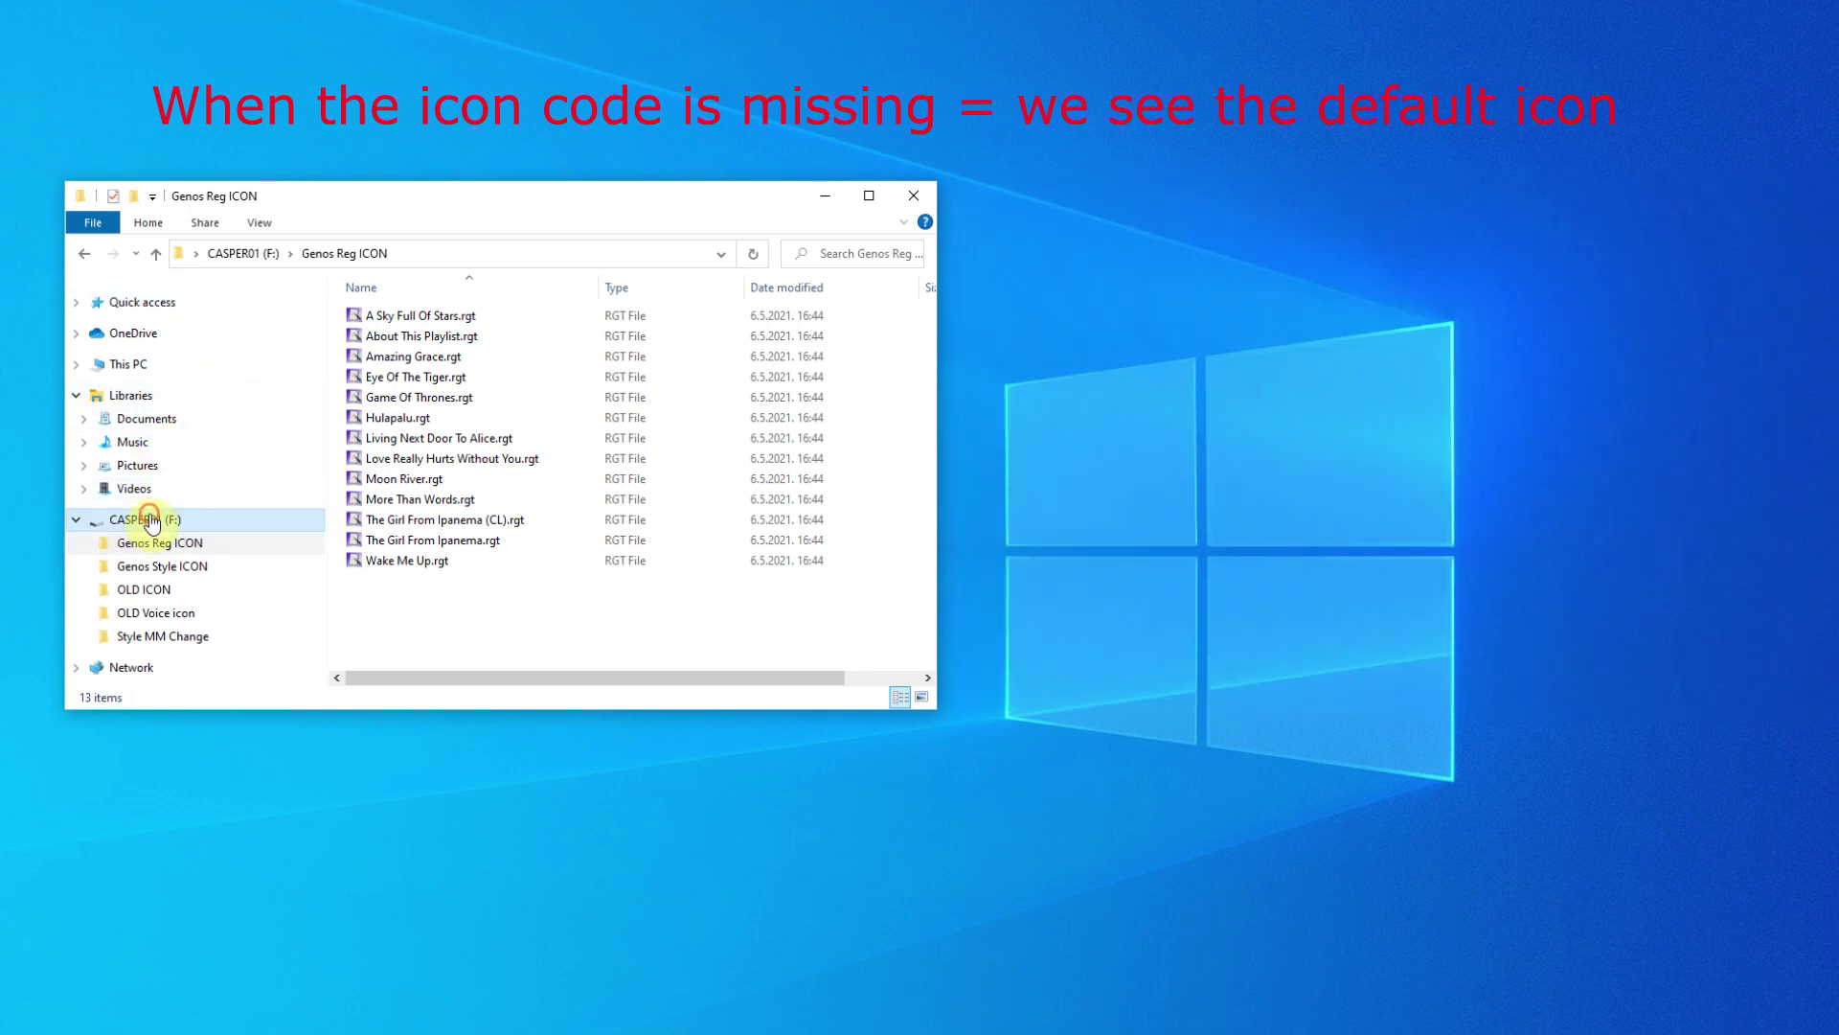